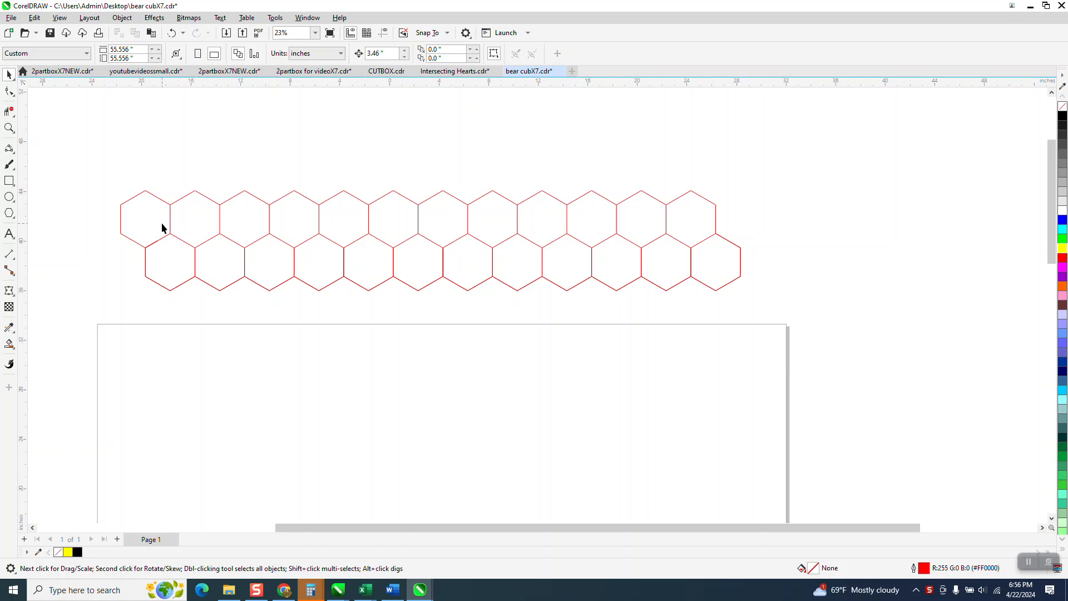
Pull several hexagons out of the existing two-row honeycomb to inspect their individual outlines.
left_click(147, 210)
left_click_drag(148, 209, 119, 197)
left_click(198, 214)
left_click_drag(198, 215, 193, 166)
left_click_drag(245, 210, 280, 155)
left_click_drag(300, 206, 343, 163)
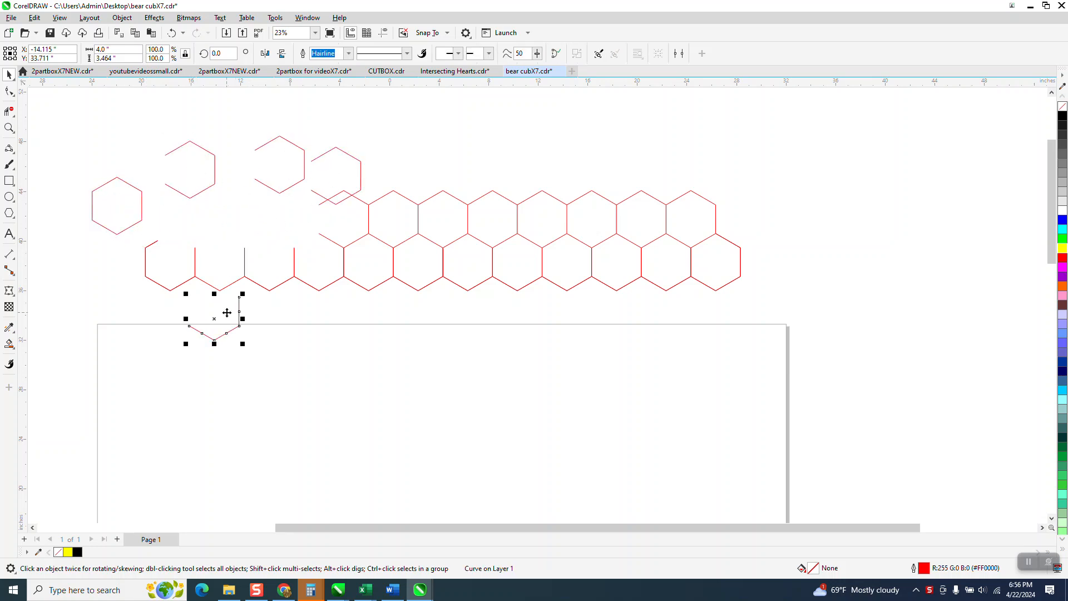
left_click(219, 279)
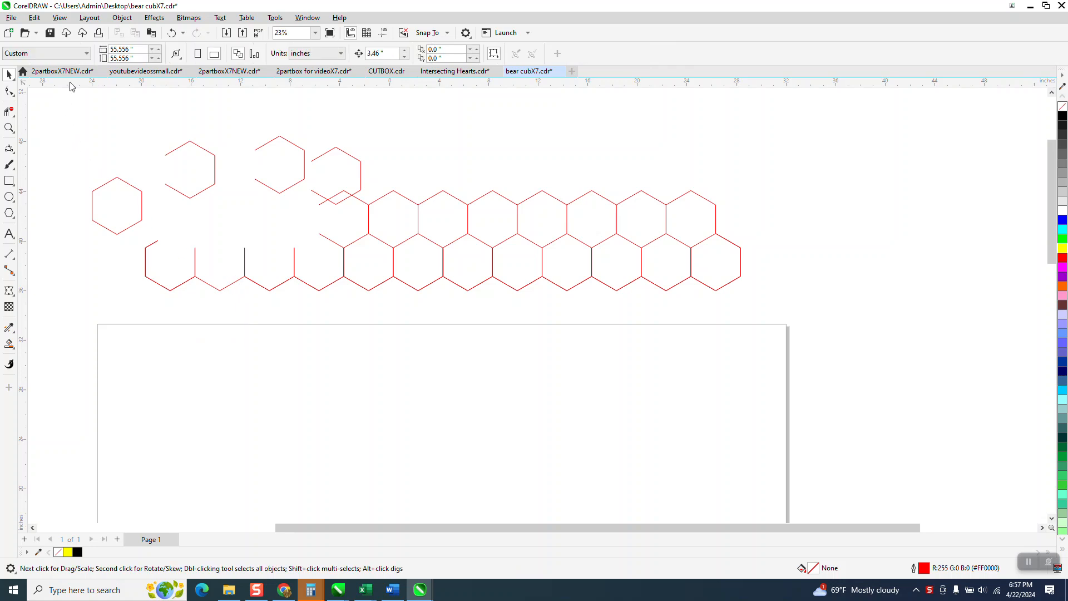
Undo all the hexagon moves in the honeycomb and clear the selection.
left_click(171, 33)
left_click(172, 33)
left_click(172, 33)
left_click(172, 33)
left_click(172, 33)
left_click(172, 33)
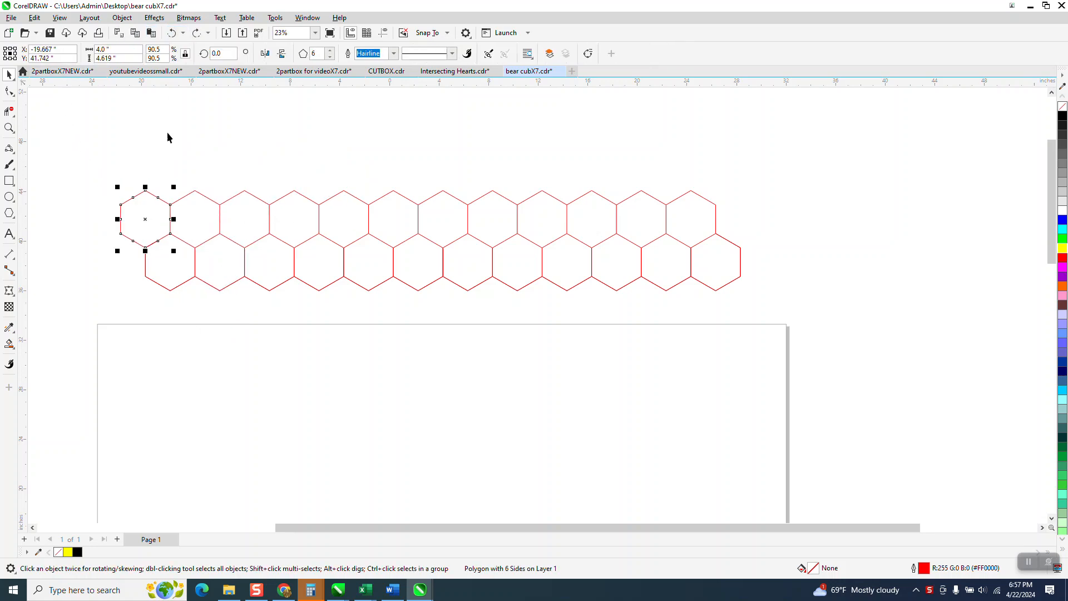
left_click(72, 183)
Draw a six-sided polygon on the page below the honeycomb and set its width to 4 inches.
scroll(155, 115, "down", 1)
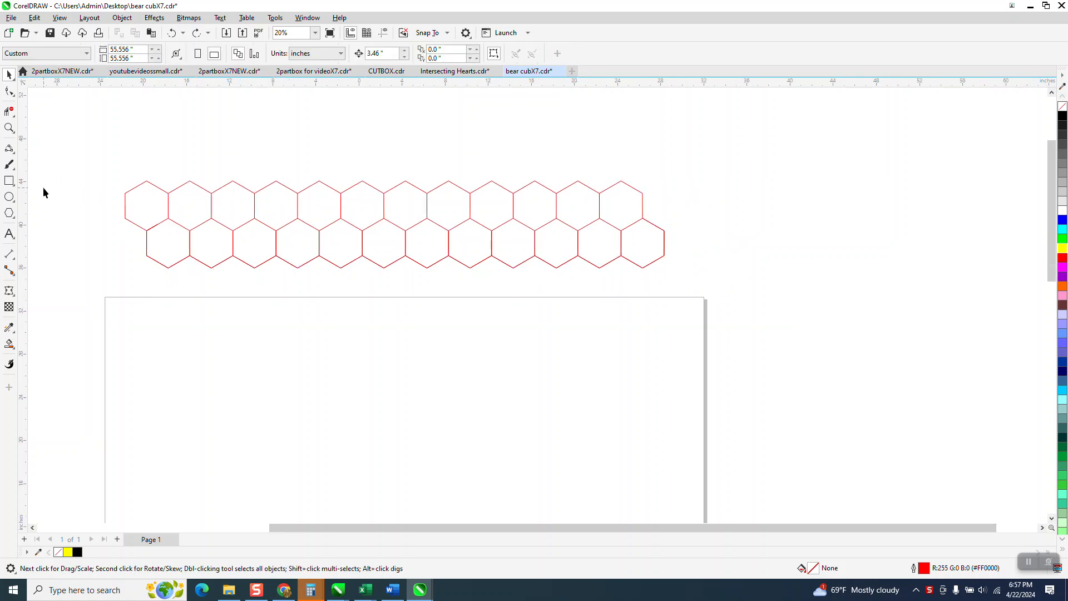
left_click(9, 214)
left_click_drag(270, 326, 209, 394)
double_click(114, 49)
type("4")
key("Return")
left_click(8, 74)
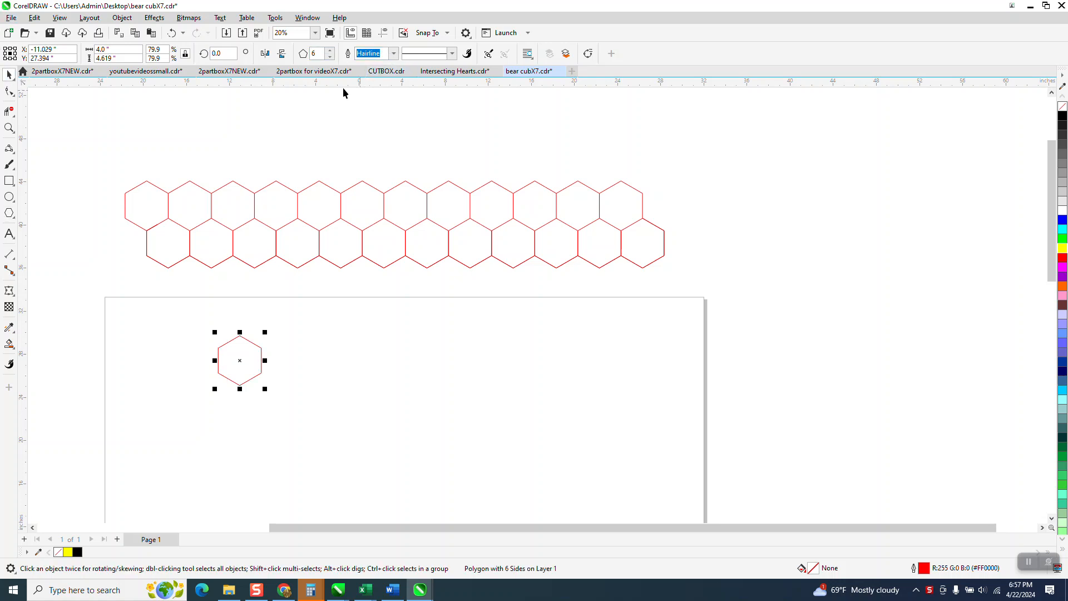
Set the document's nudge distance to 4 inches.
left_click(350, 153)
left_click(392, 56)
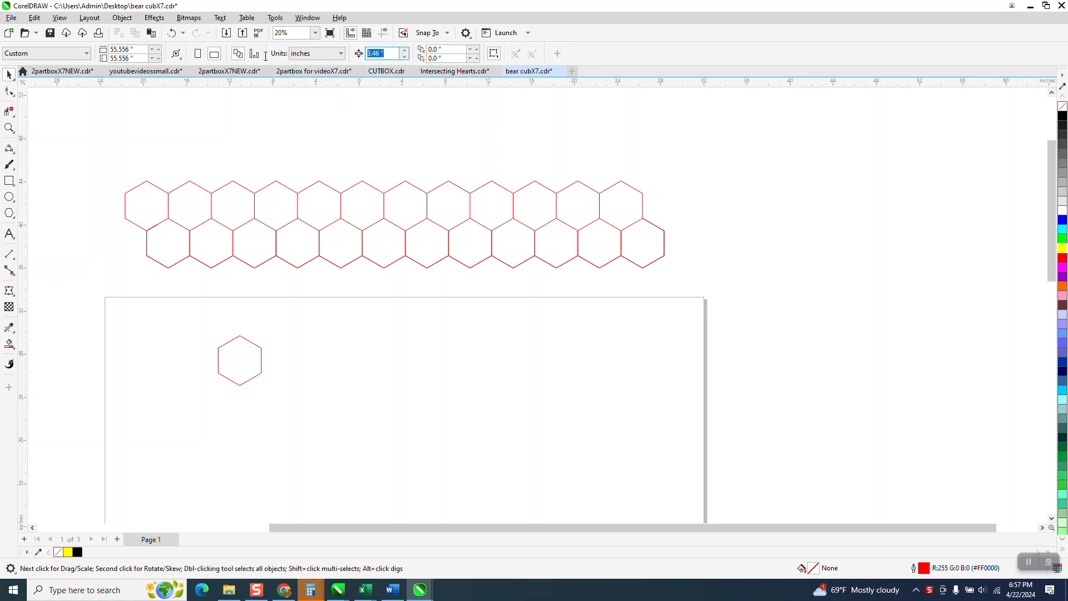
type("4")
key("Return")
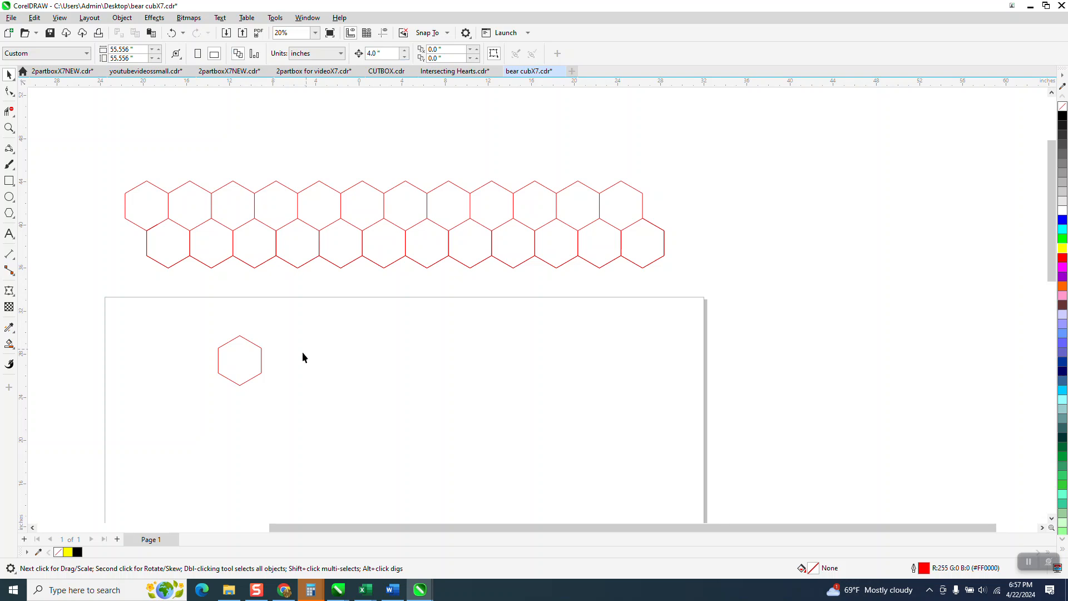
Move the new hexagon into the page's upper-left corner and place a duplicate 8 inches to its right.
left_click_drag(251, 357, 141, 322)
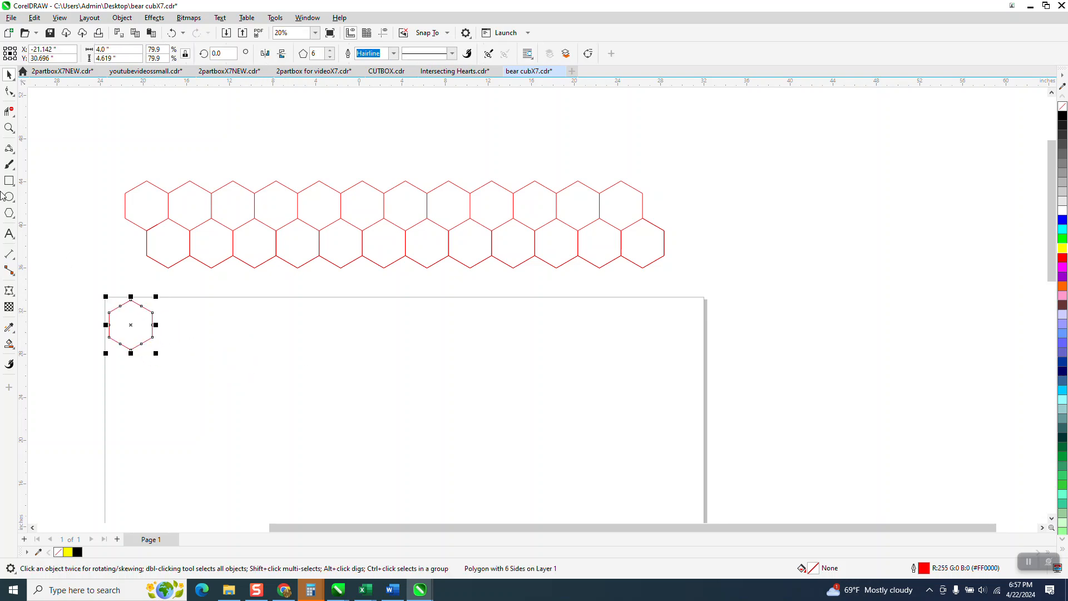
left_click(9, 127)
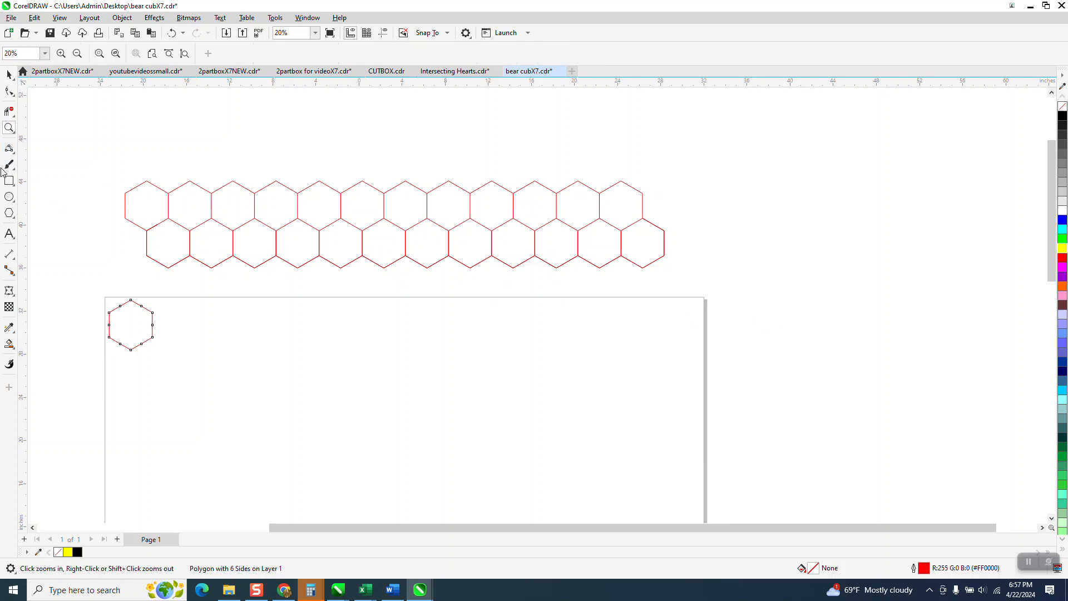
left_click_drag(73, 251, 619, 410)
left_click(9, 74)
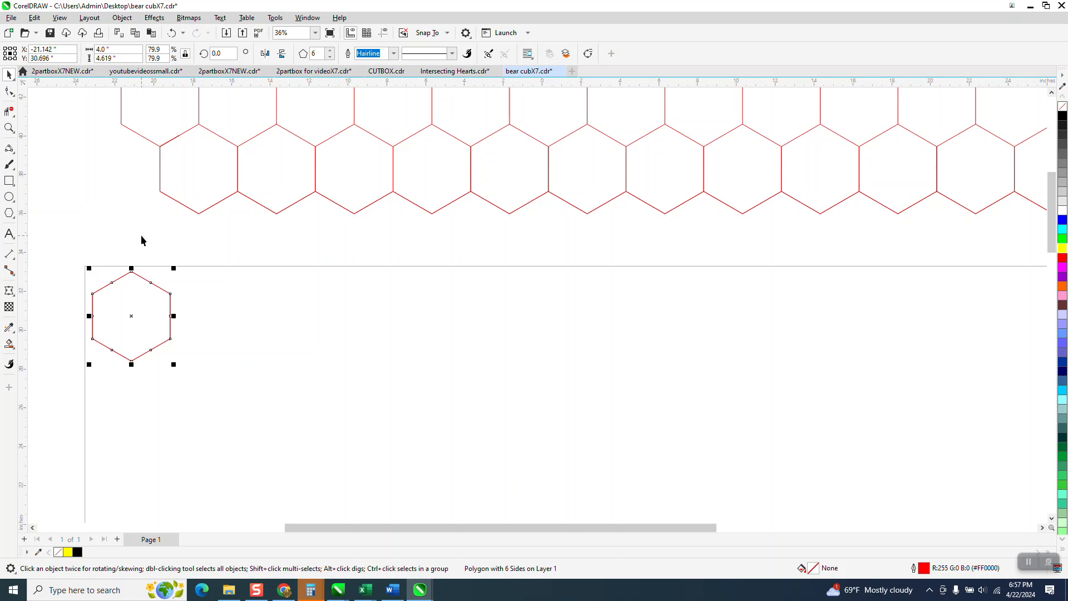
key("ctrl+d")
key("Right")
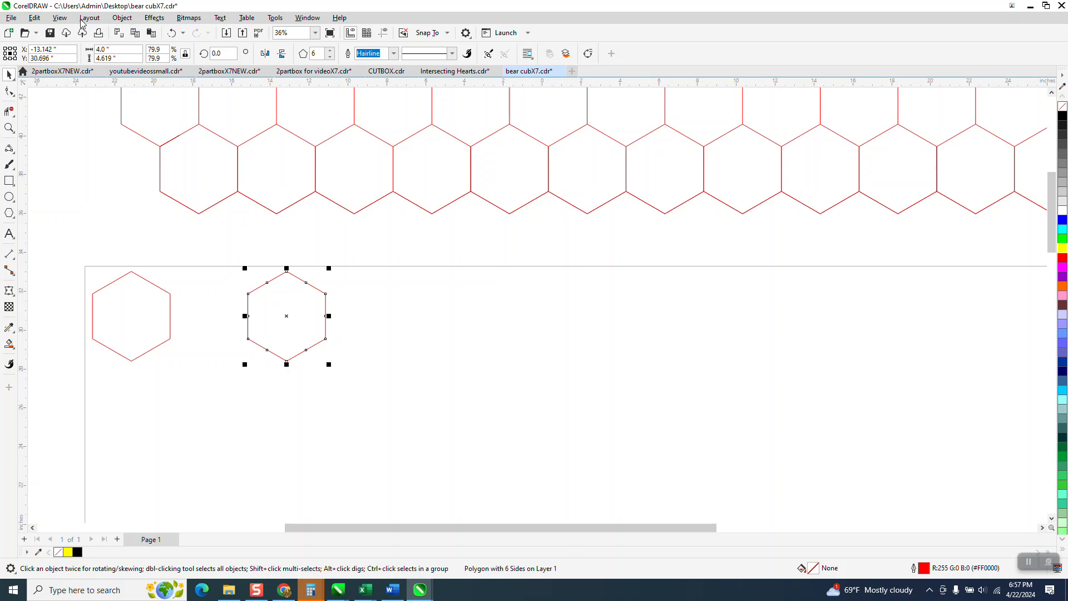
Convert the duplicate hexagon to curves and remove its left vertical side by breaking the curve at that side's nodes.
left_click(123, 18)
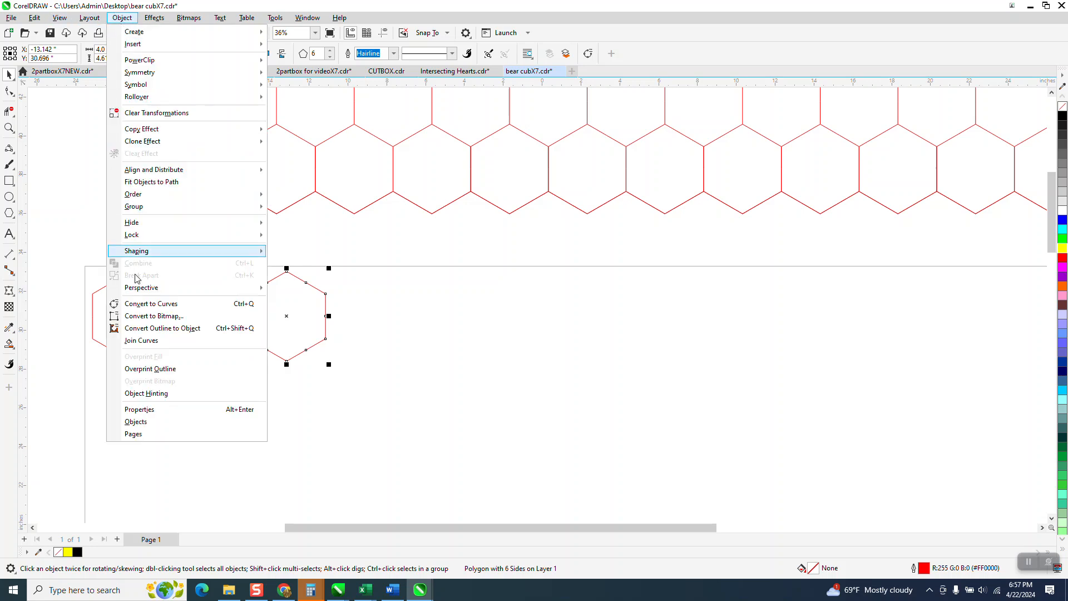
left_click(151, 303)
key("F10")
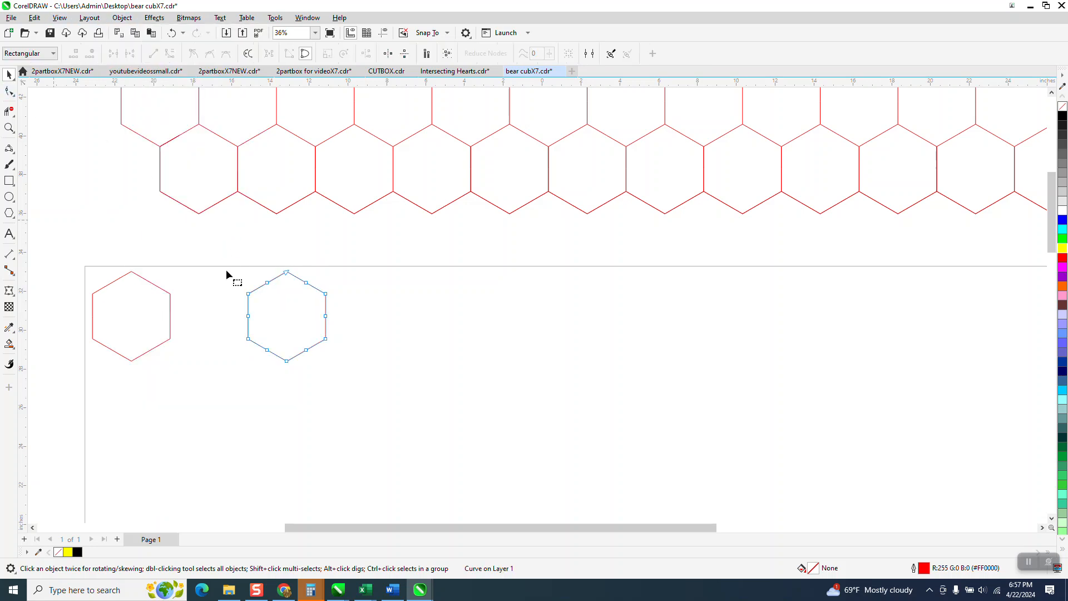
left_click_drag(247, 346, 248, 346)
right_click(248, 340)
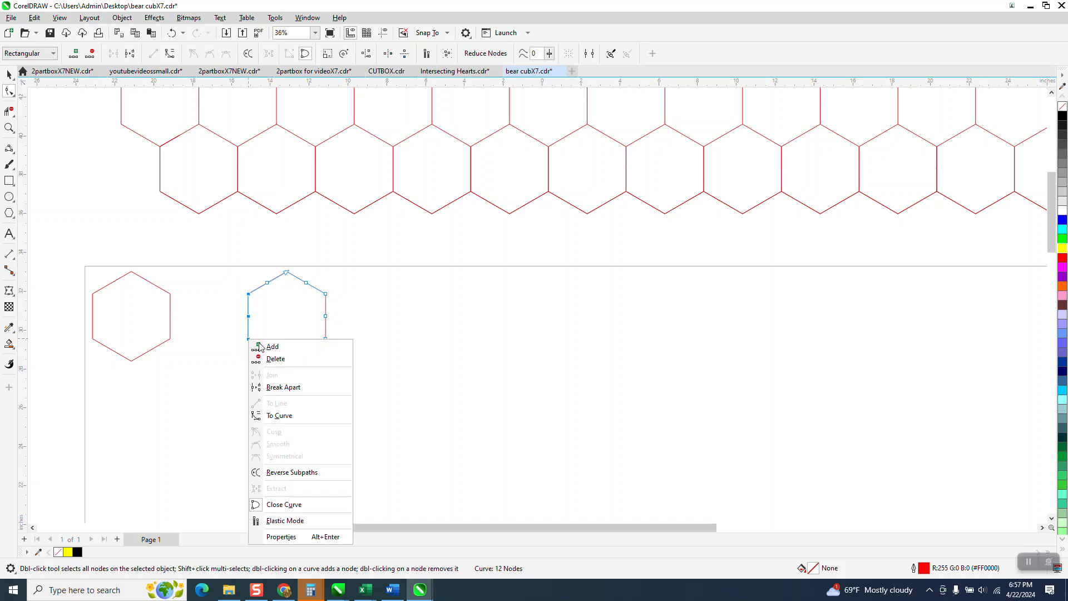
left_click(284, 386)
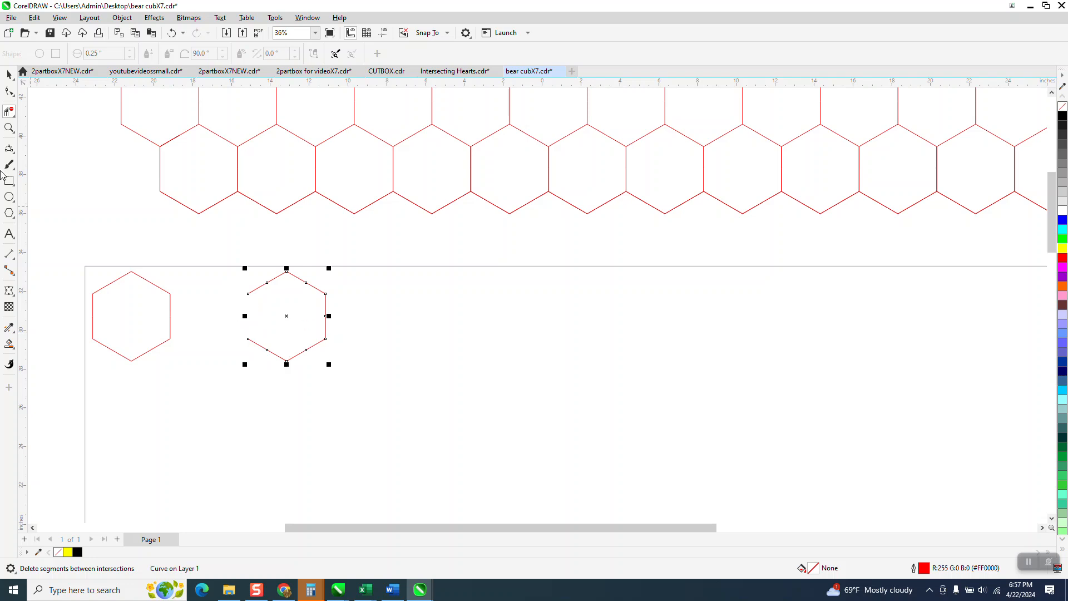
Nudge the open hexagon 4 inches left against the first one and duplicate it at that spacing into a row of 13 hexagons.
left_click(9, 74)
key("Left")
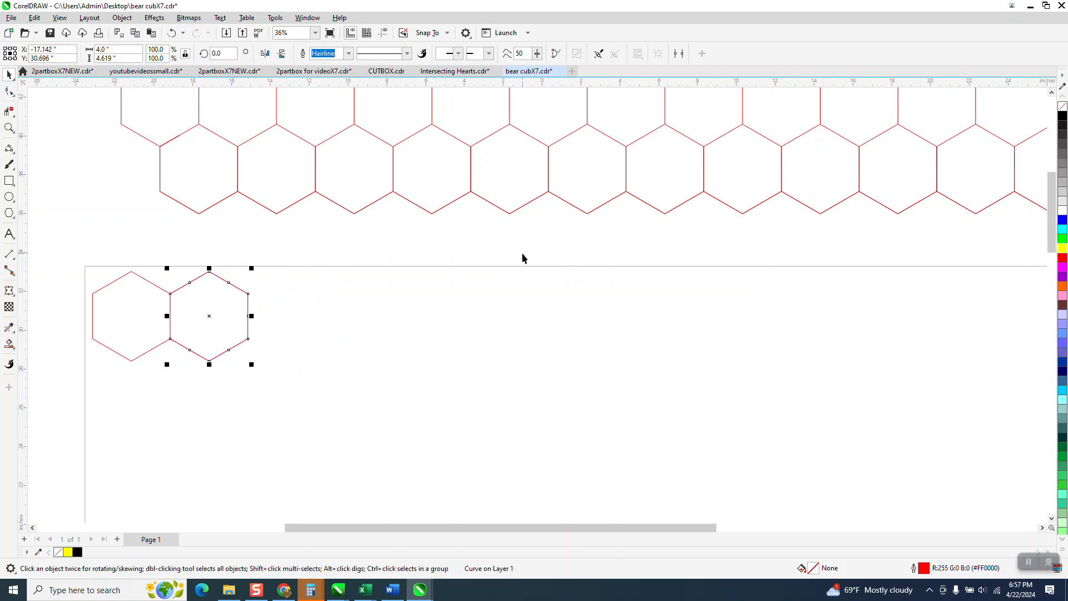
key("ctrl+d")
key("ctrl+d")
key("ctrl+d")
key("ctrl+d")
key("ctrl+d")
key("ctrl+d")
key("ctrl+d")
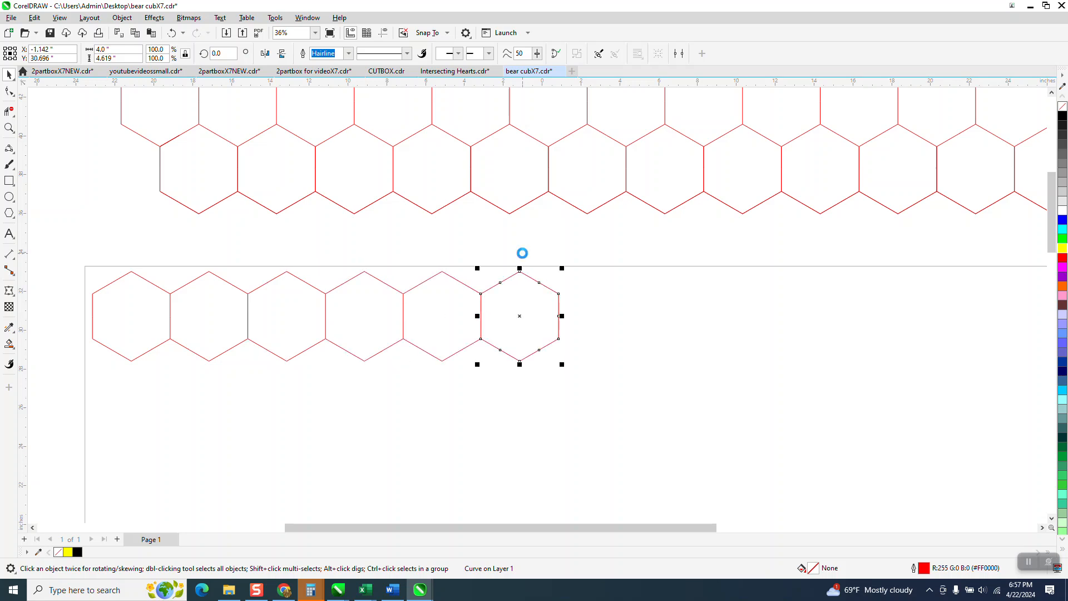
key("ctrl+d")
scroll(509, 357, "down", 2)
key("ctrl+d")
key("ctrl+d")
key("ctrl+d")
key("ctrl+d")
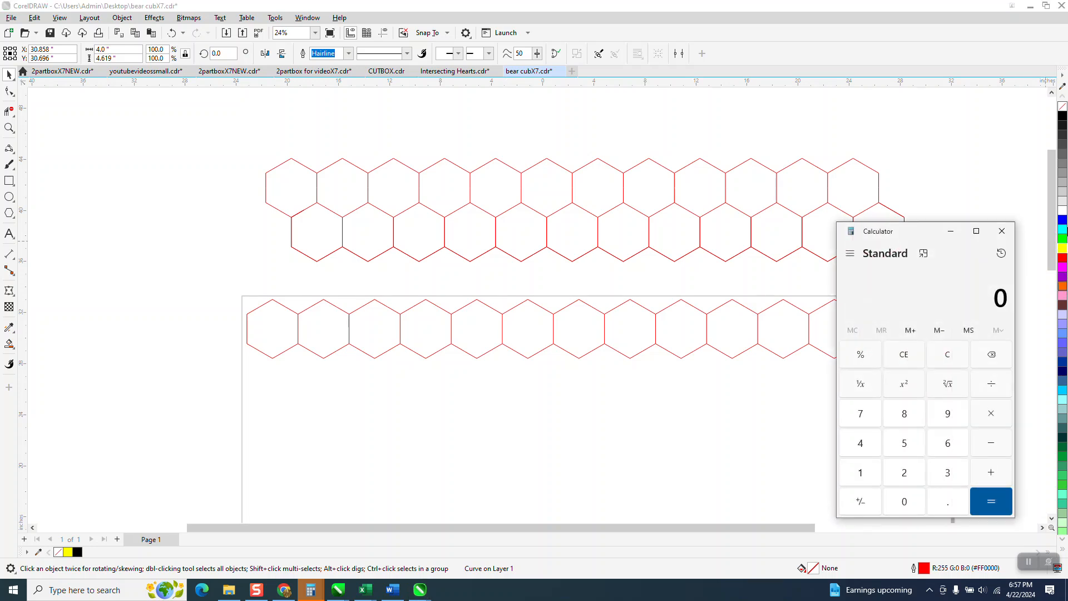
left_click(1001, 231)
left_click(1001, 231)
left_click(981, 247)
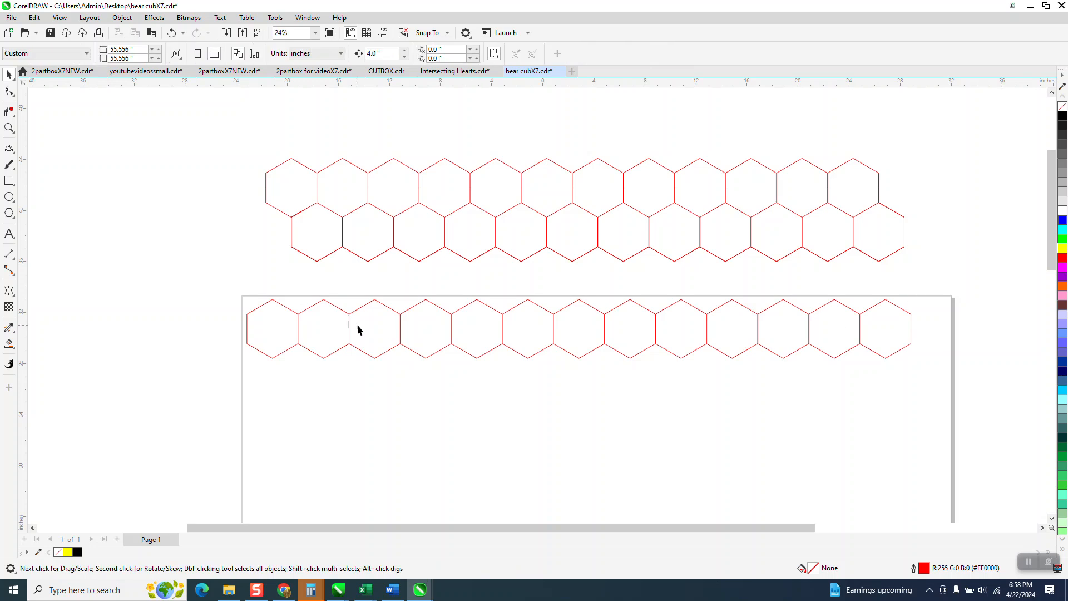
Pull one open hexagon down out of the new row, and undo the move.
left_click_drag(625, 335, 625, 402)
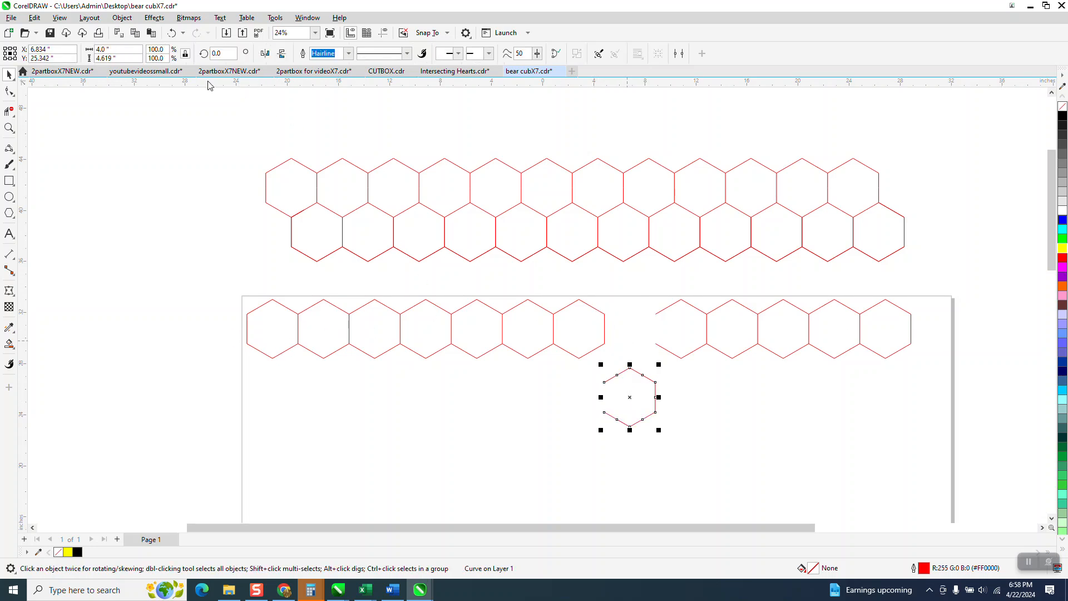
left_click(172, 33)
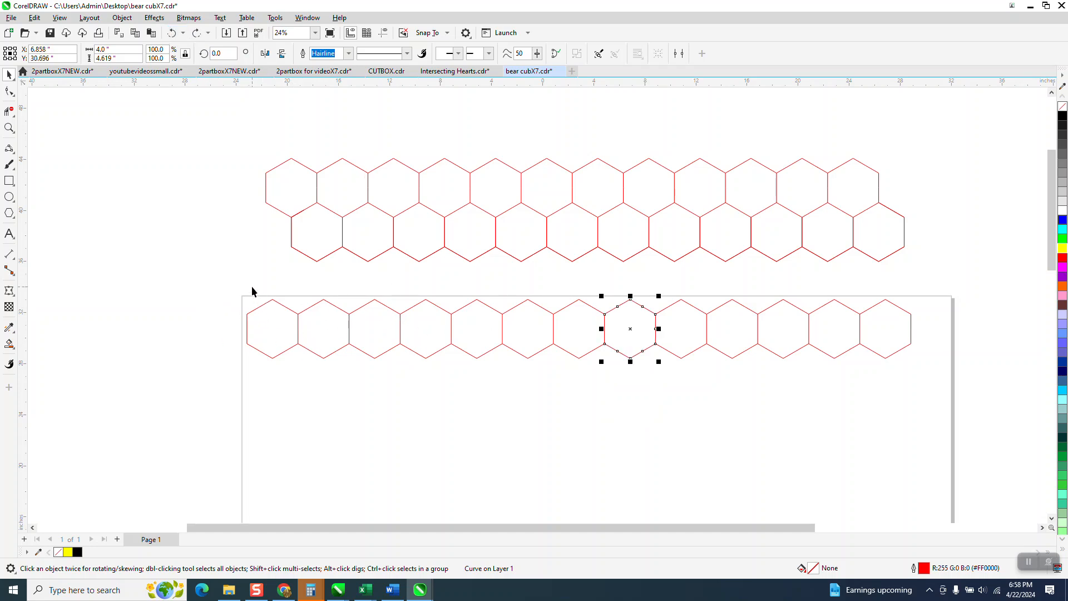
Show the guidelines and align the two horizontal ones with the row's upper apexes and the lower ends of the vertical sides.
left_click_drag(237, 282, 921, 376)
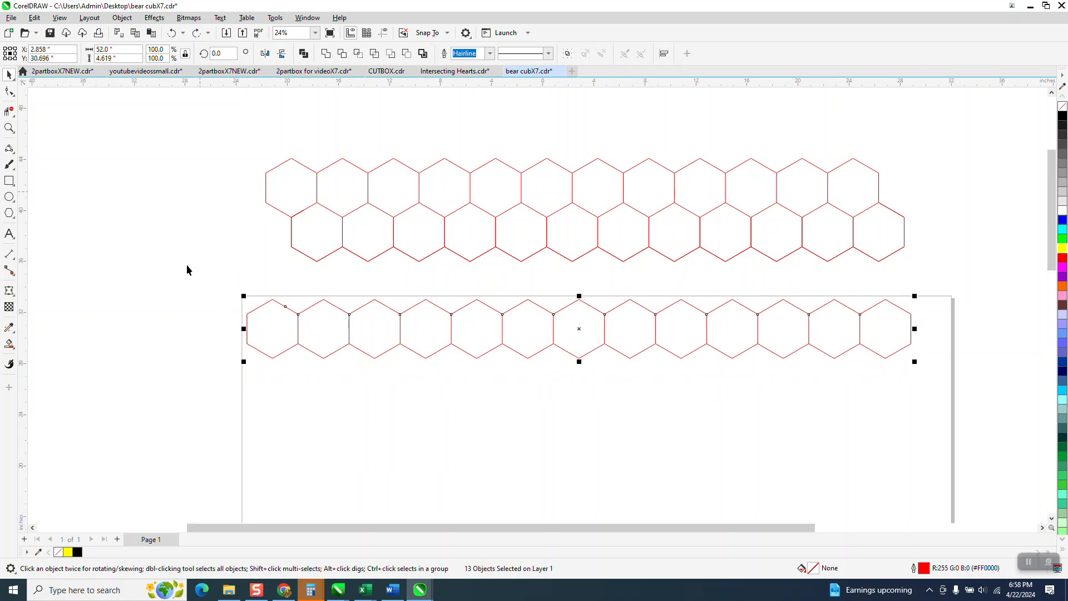
left_click(9, 128)
left_click_drag(229, 279, 557, 416)
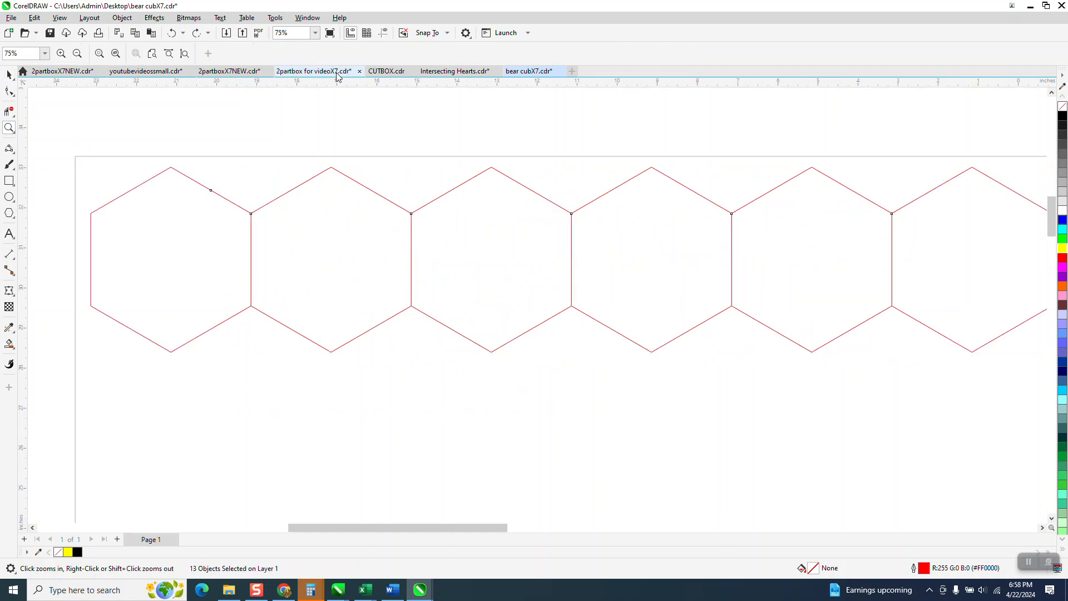
left_click(383, 33)
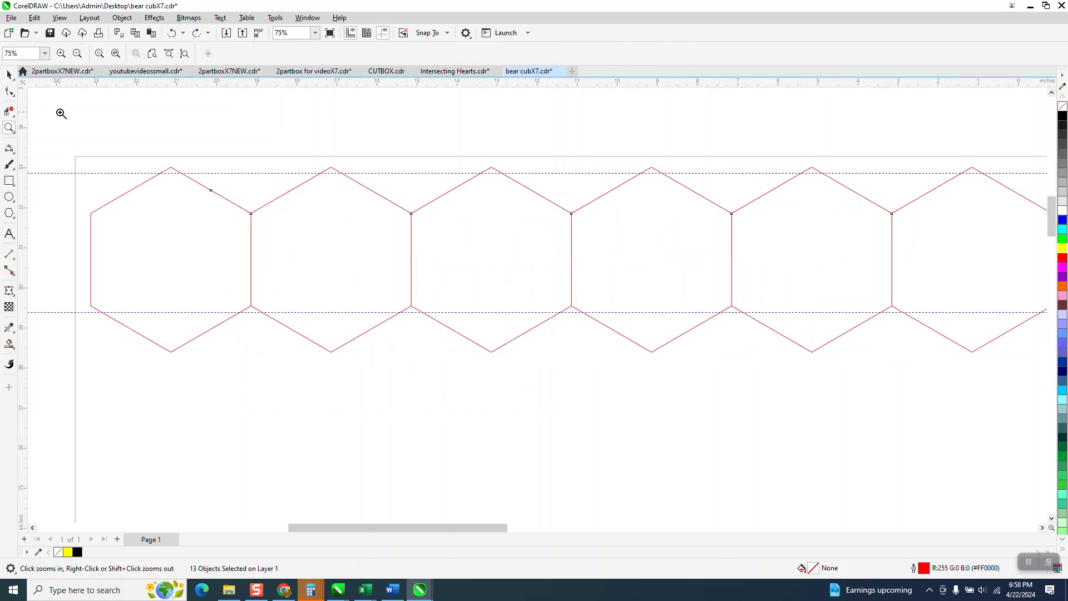
left_click(9, 74)
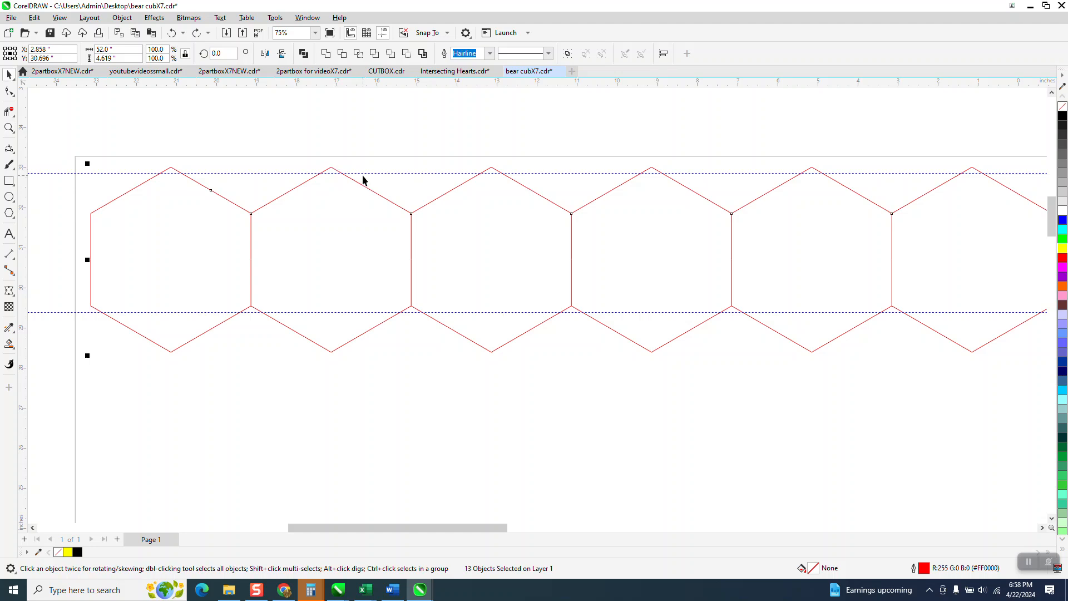
left_click_drag(334, 173, 331, 166)
left_click_drag(409, 312, 412, 309)
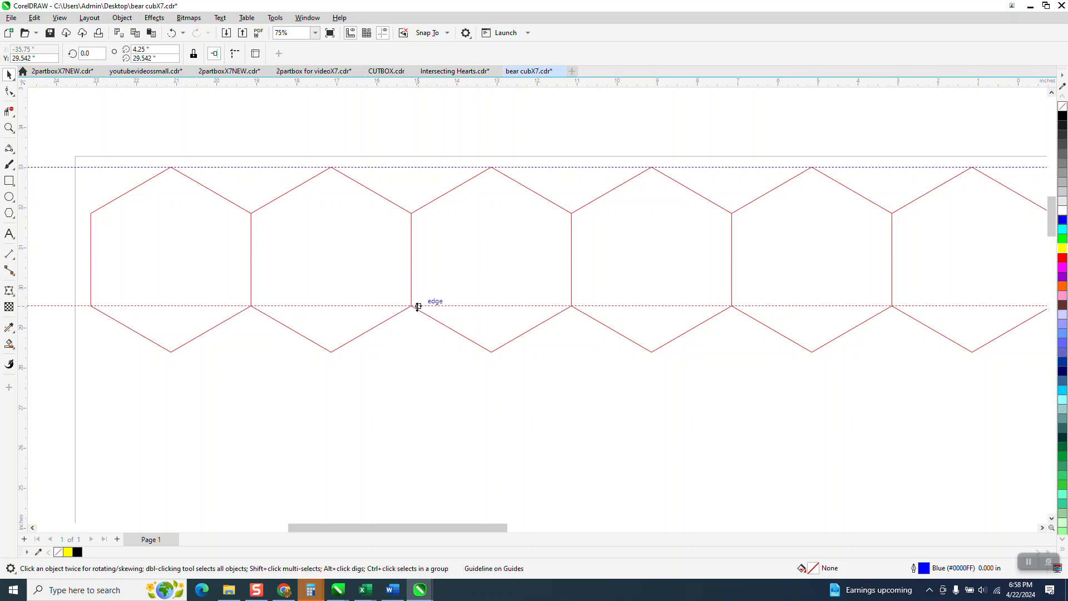
Measure the vertical distance between the two guidelines with a dimension line, and undo the dimension.
left_click(9, 127)
left_click_drag(398, 286, 448, 333)
scroll(415, 286, "down", 5)
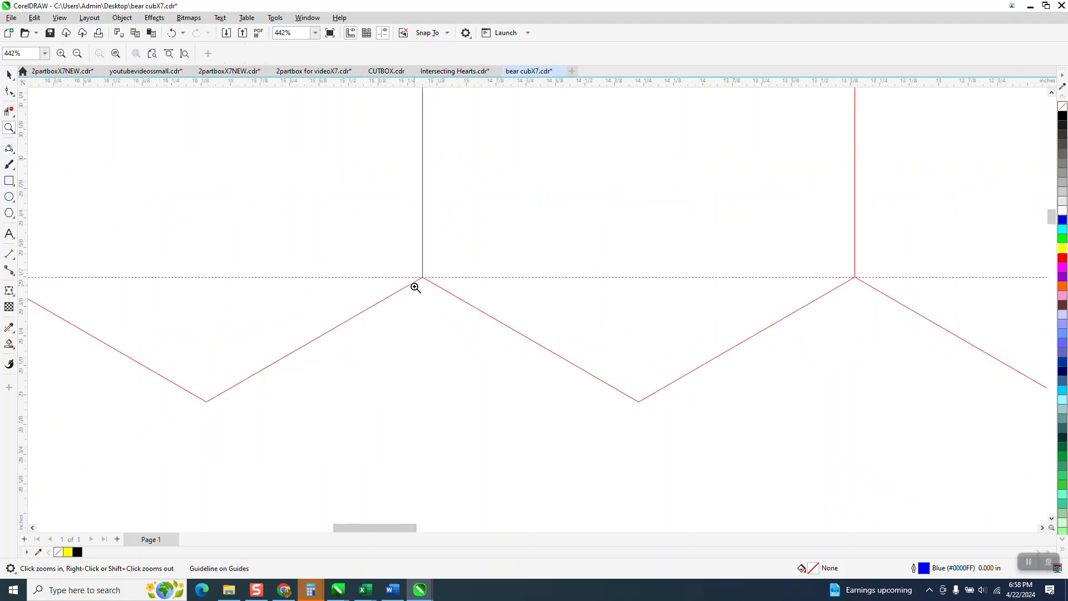
left_click(13, 258)
left_click(48, 256)
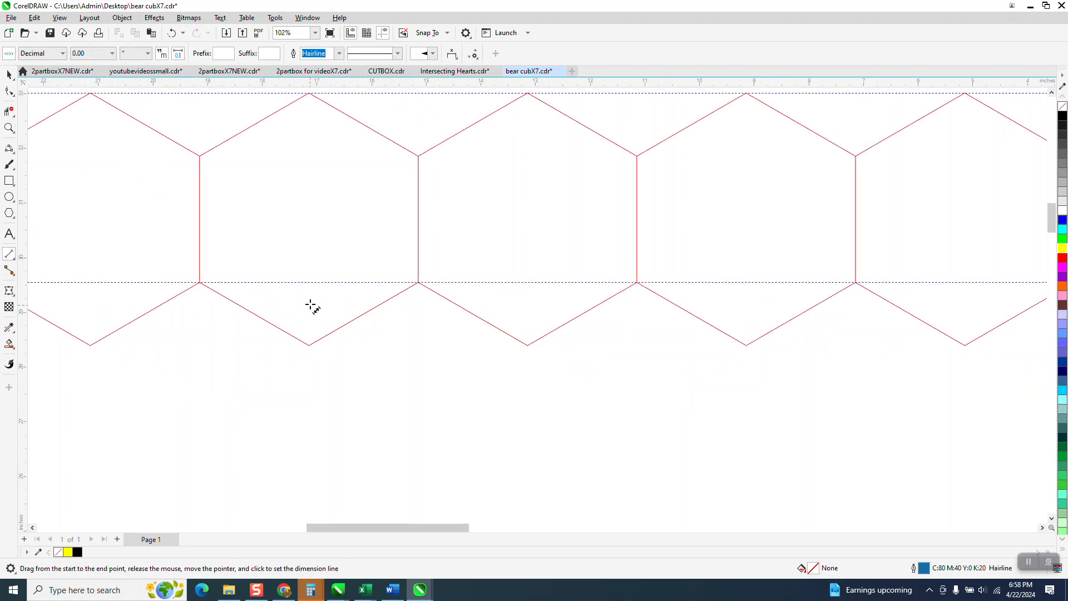
scroll(319, 219, "down", 1)
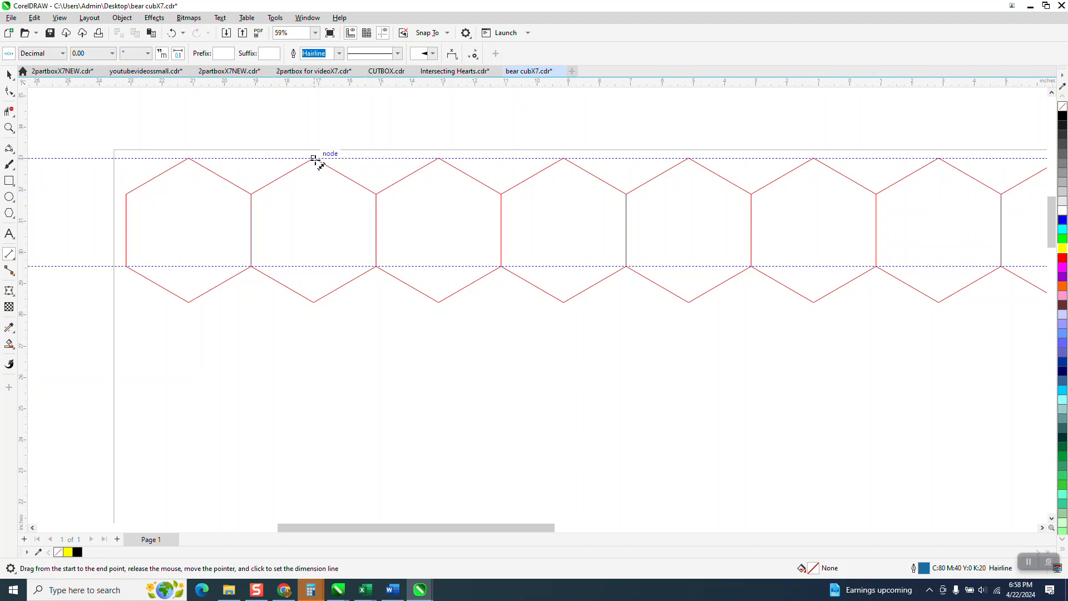
left_click_drag(314, 159, 313, 265)
left_click(342, 261)
key("ctrl+z")
Set the document's nudge distance to 3.46 inches.
key("space")
double_click(378, 53)
type("3.46")
key("Return")
scroll(315, 113, "down", 1)
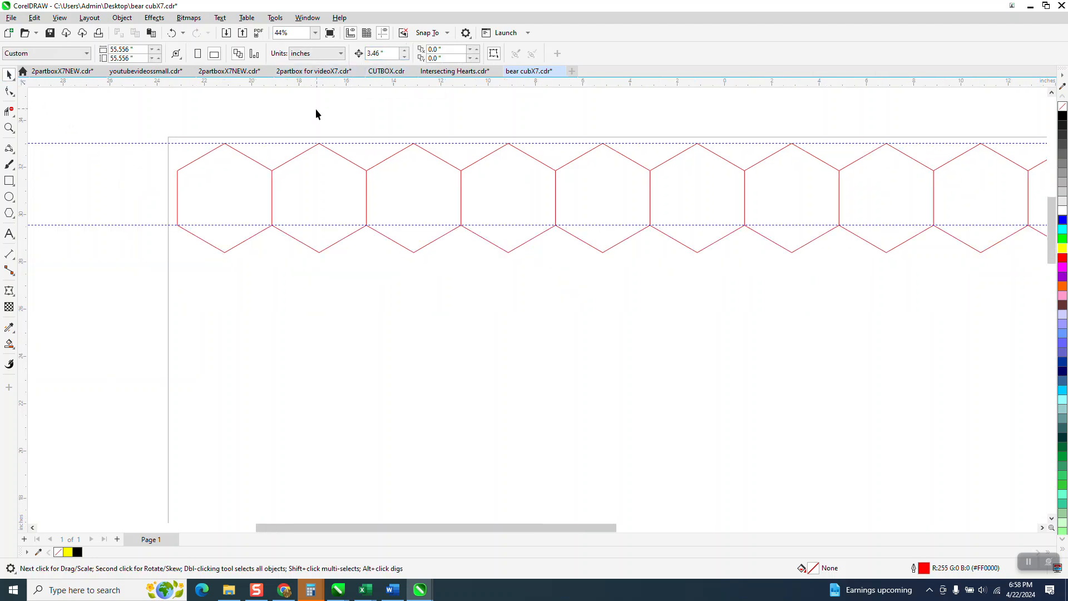
Duplicate the whole row of 13 hexagons and nudge the copy 3.46 inches down.
scroll(168, 128, "down", 1)
left_click_drag(780, 231, 985, 230)
key("KP_Add")
key("Down")
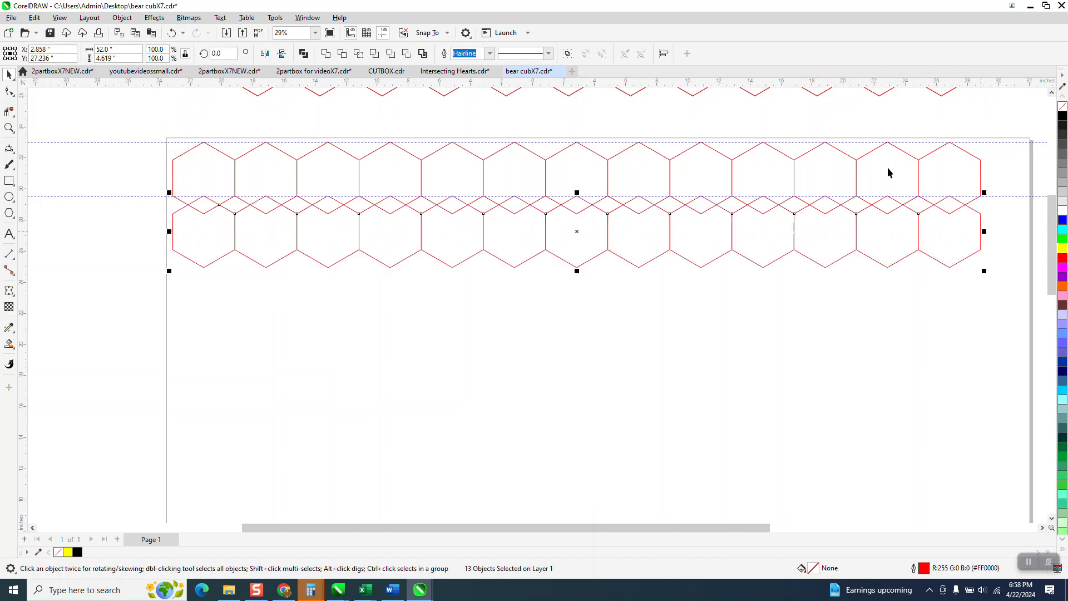
Set the nudge distance to 2 inches and shift the lower row 2 inches right so it interlocks with the upper row.
left_click(468, 108)
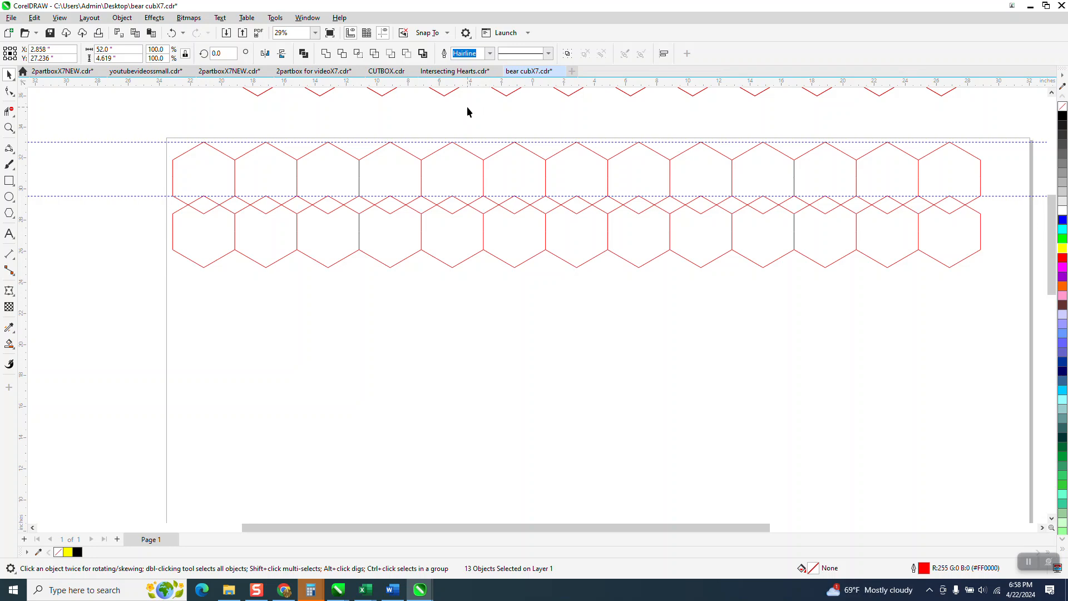
type("2")
key("Return")
left_click_drag(780, 272, 1010, 282)
key("Right")
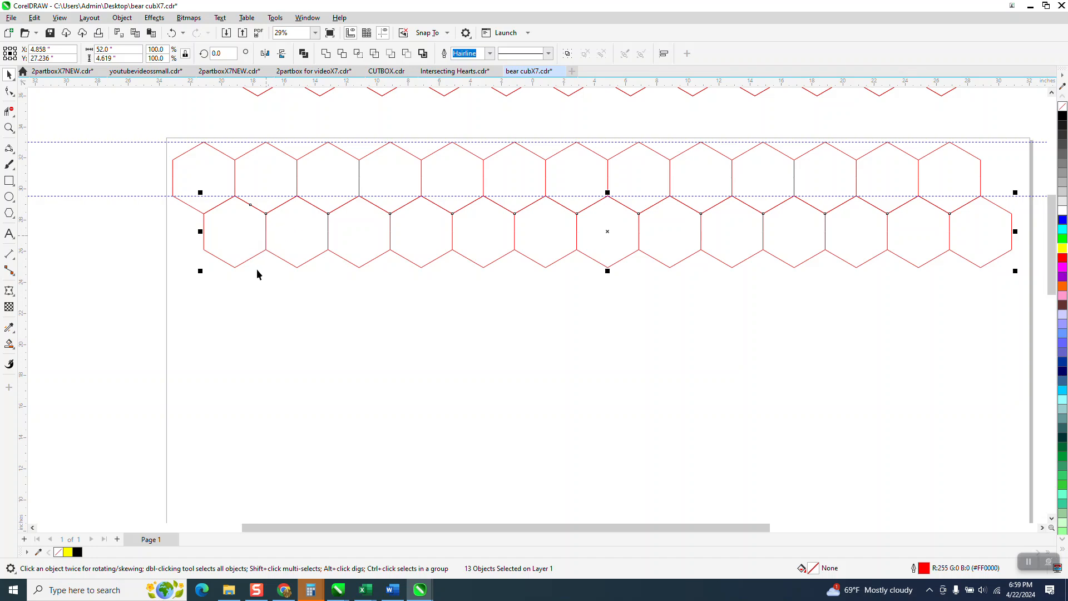
Move the first closed hexagon of the lower row 2 inches left and 2 inches down, out of the row.
left_click(248, 305)
left_click(232, 260)
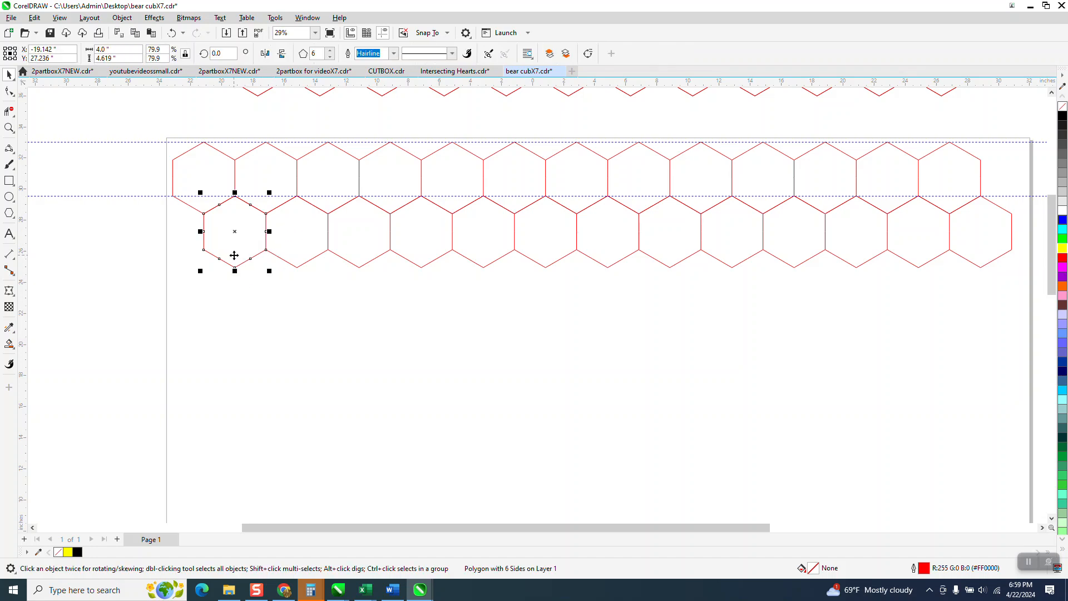
key("Left")
key("Down")
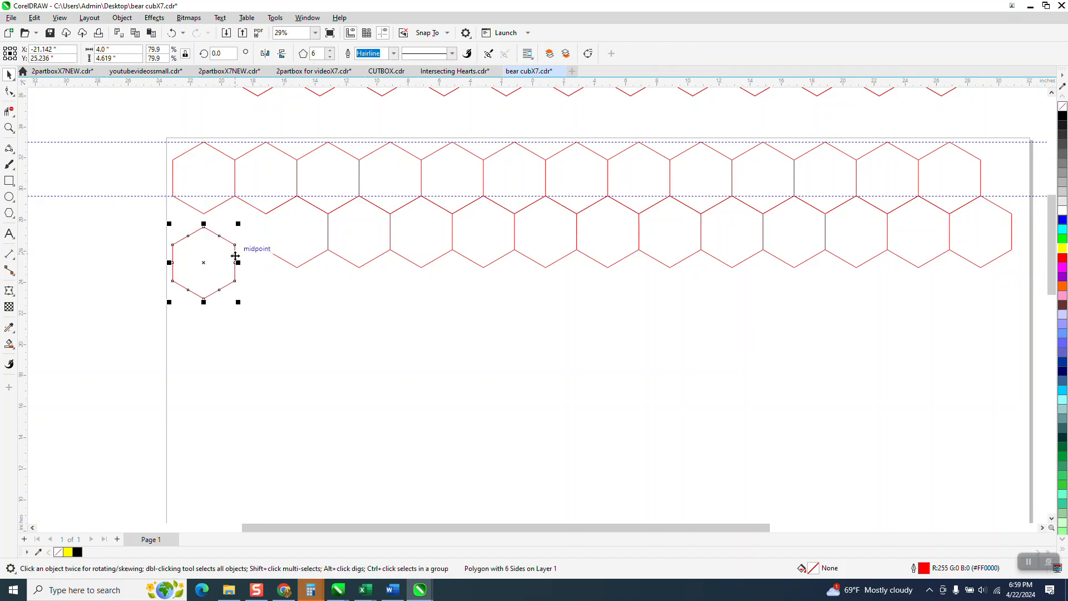
Move the pulled-out hexagon 2 inches up and 2 inches right into its row slot, then lower it 2 inches straight below.
key("Up")
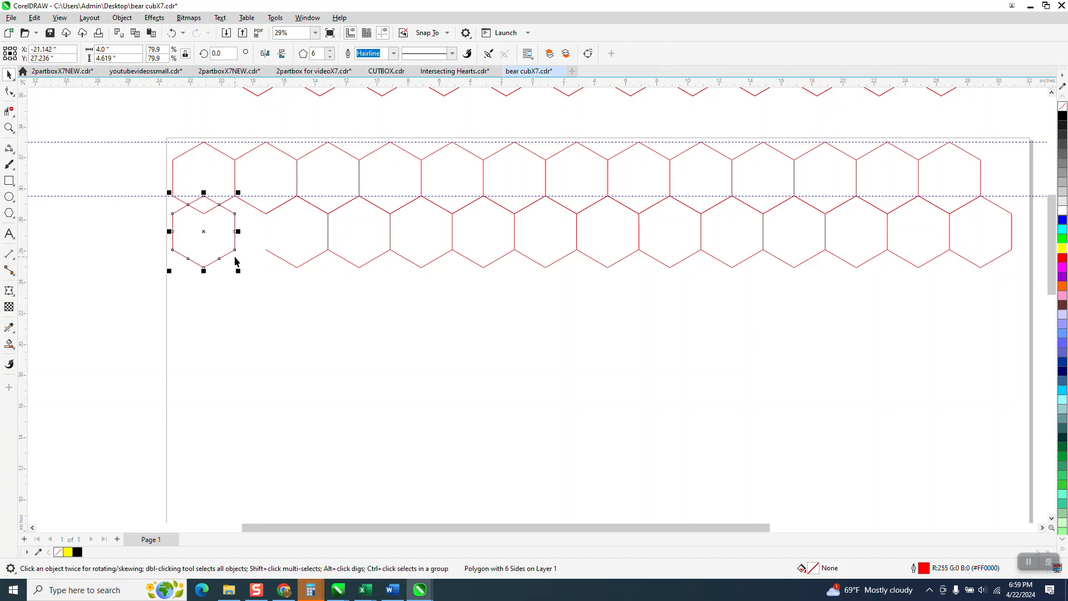
key("Right")
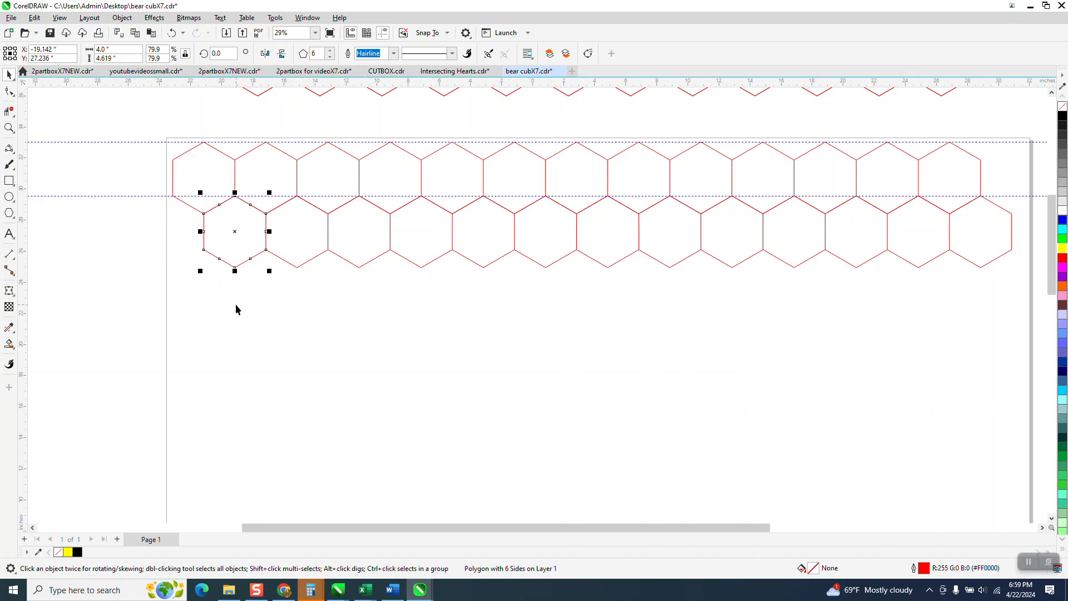
key("Down")
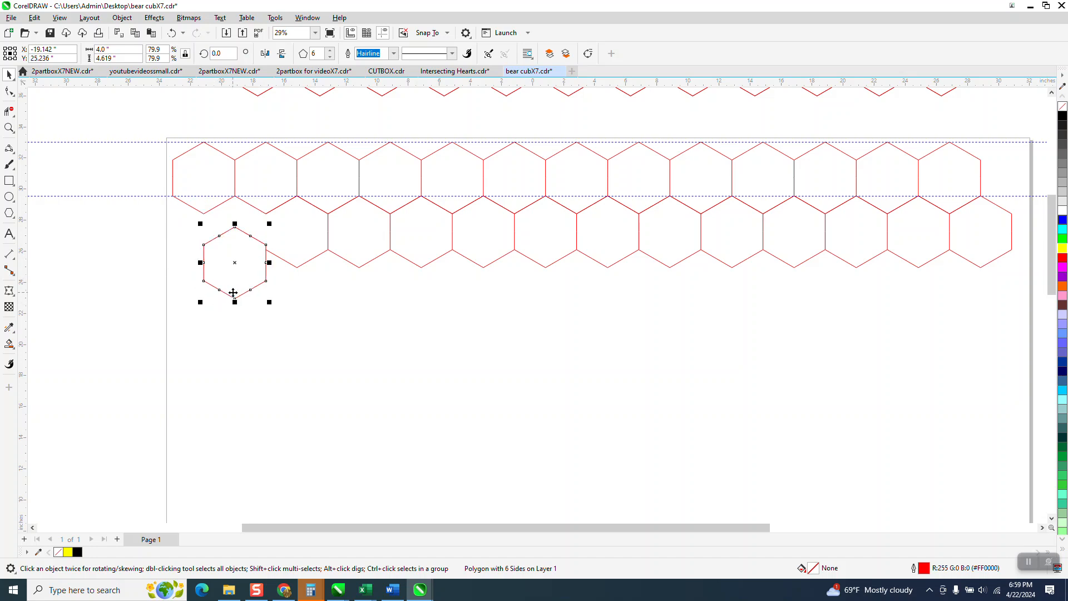
Convert the lowered hexagon from a polygon to curves so its nodes can be edited individually.
left_click(9, 92)
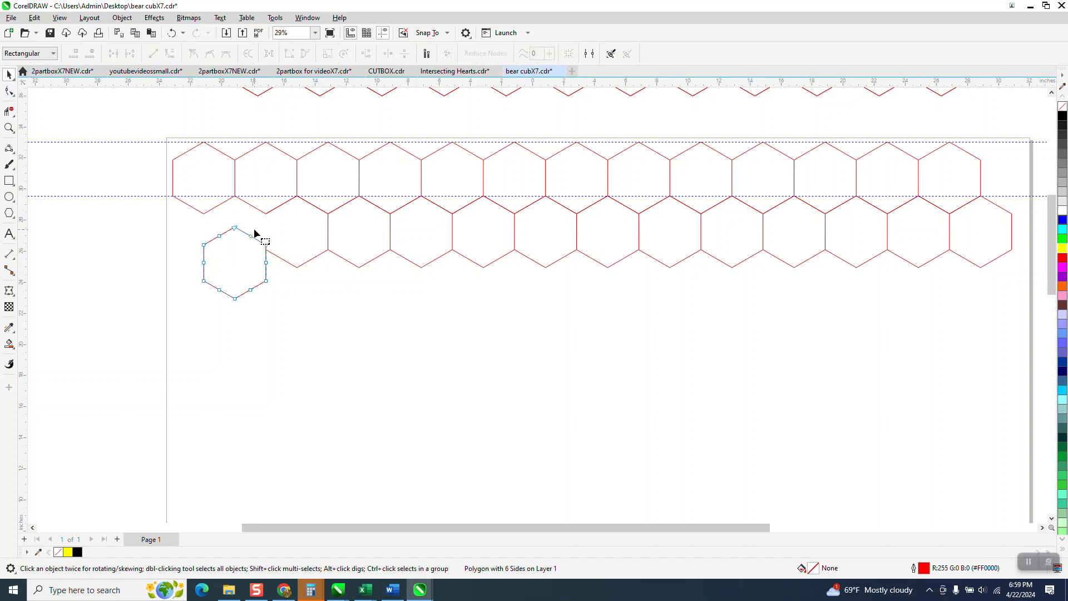
left_click_drag(191, 228, 266, 250)
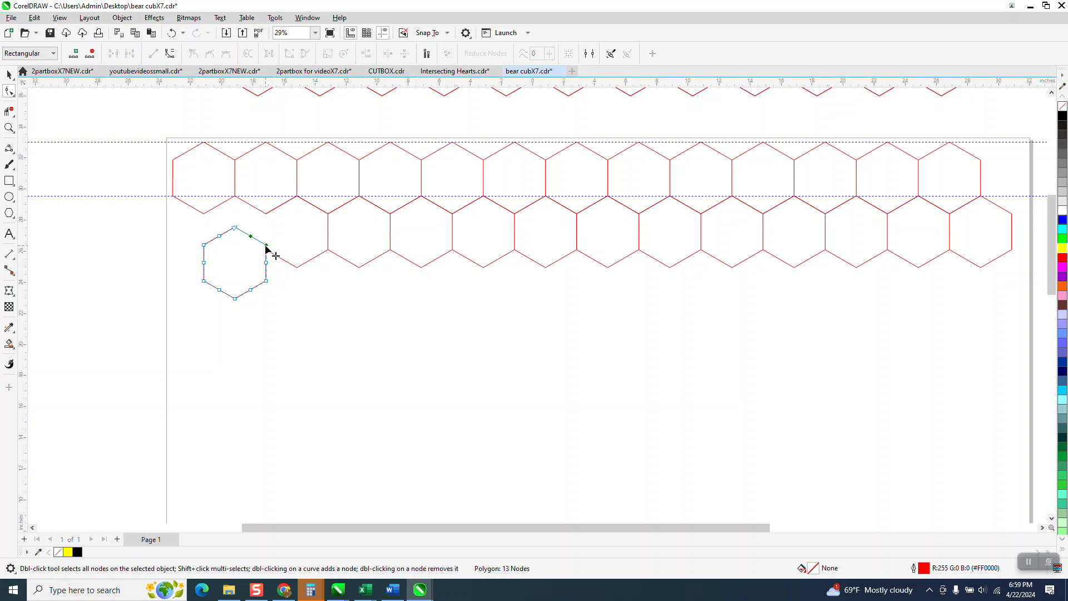
left_click(122, 17)
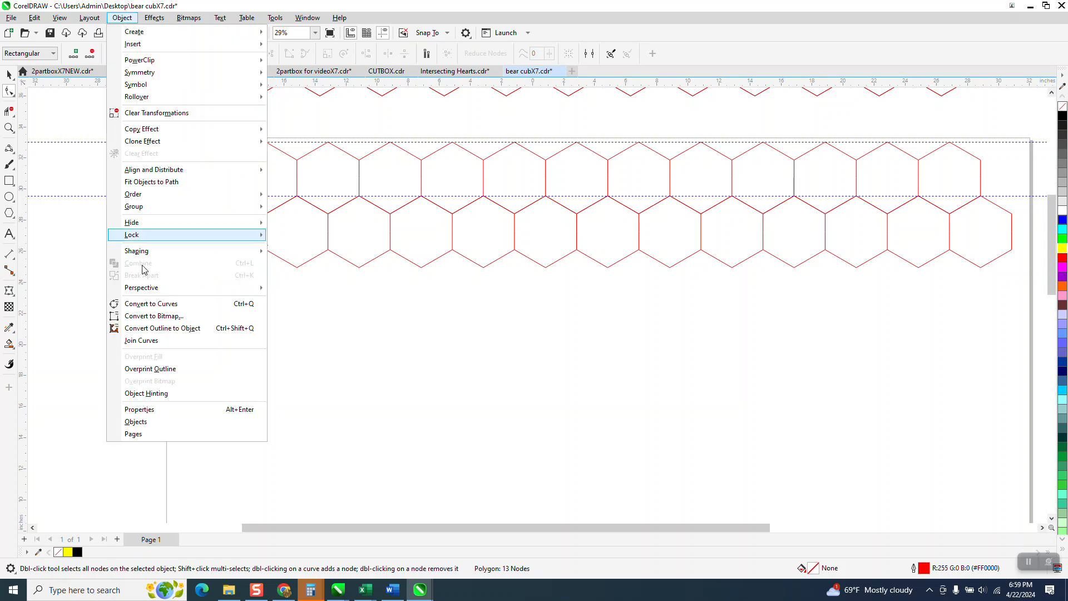
left_click(166, 303)
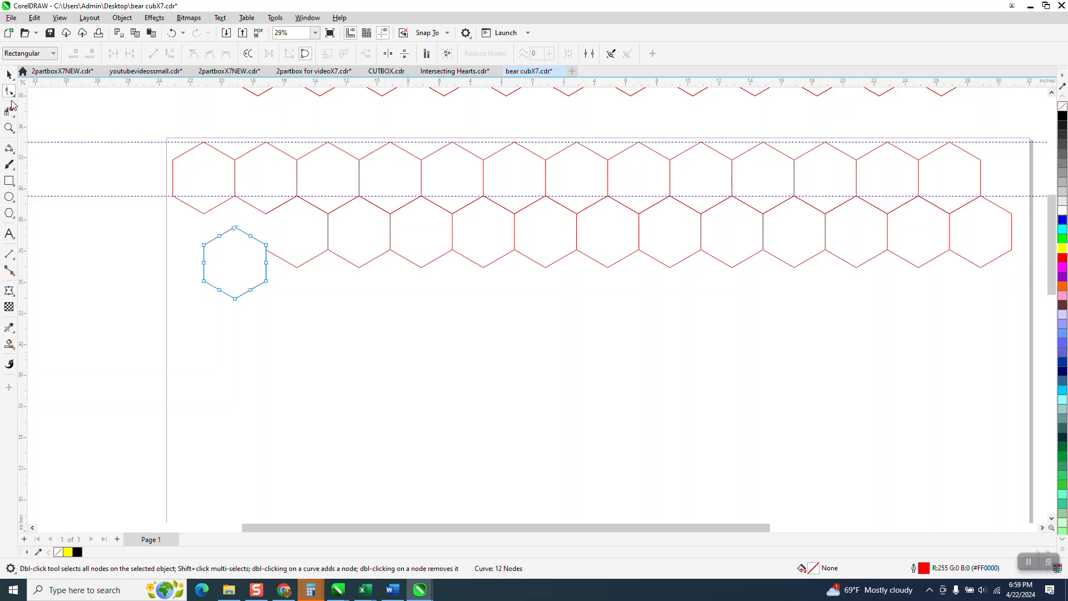
Break the hexagon's curve at its upper nodes and delete its two upper sloping edges.
left_click_drag(186, 218, 269, 250)
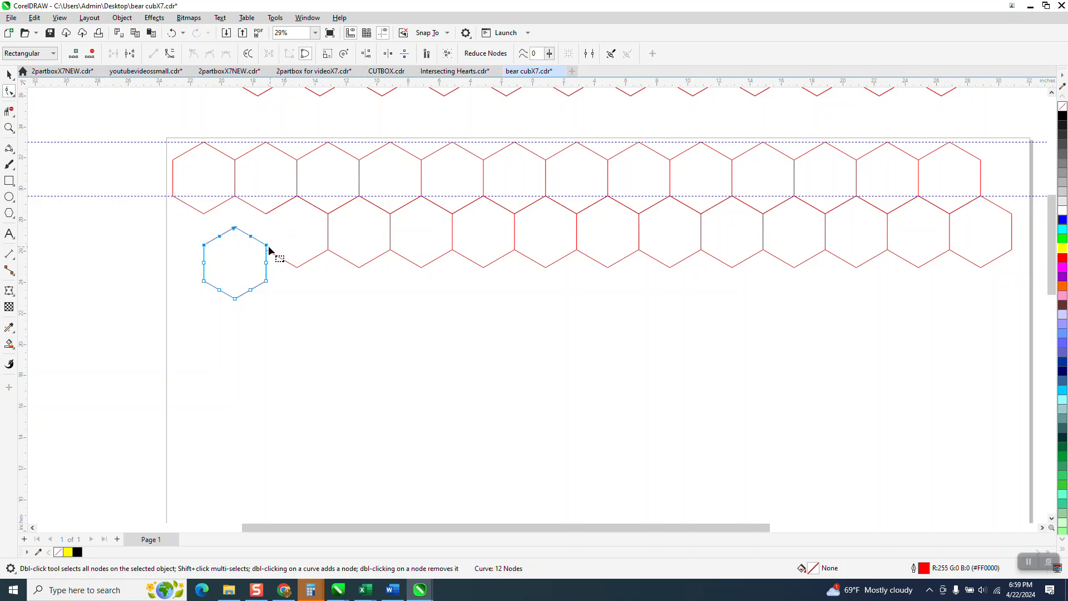
right_click(273, 251)
left_click(321, 299)
left_click(9, 111)
left_click(257, 230)
left_click(220, 231)
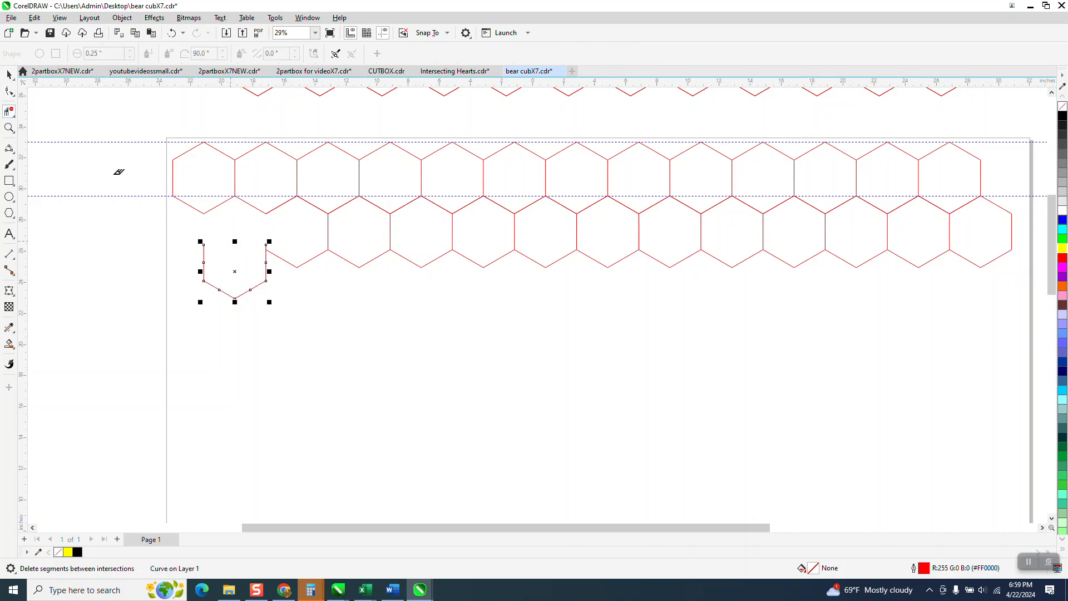
Move the trimmed hexagon 2 inches up into the lower row and try lowering the second hexagon 2 inches.
left_click(9, 74)
key("Up")
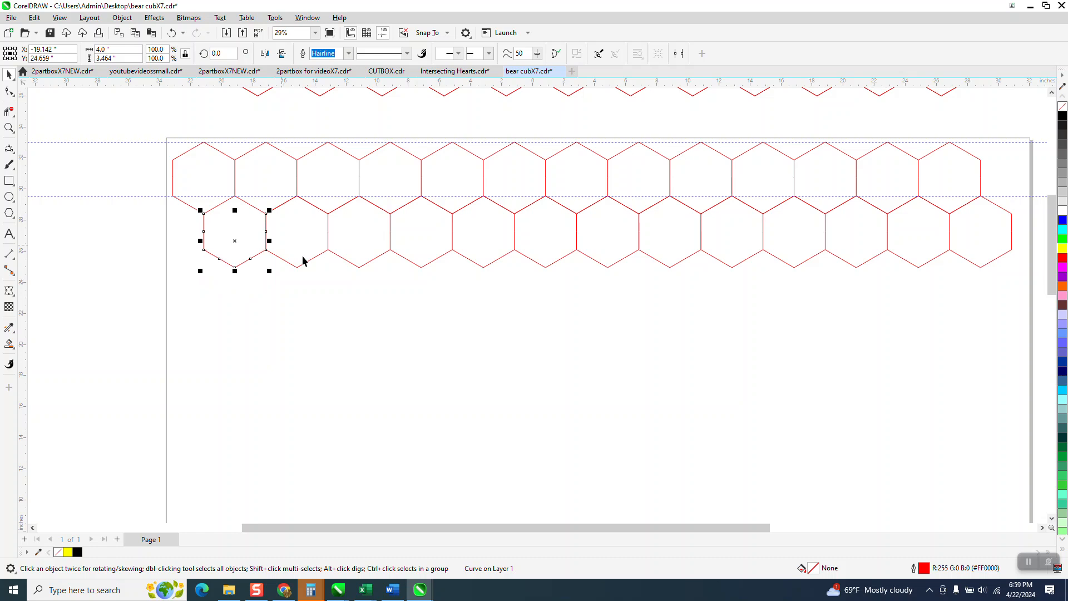
left_click(311, 260)
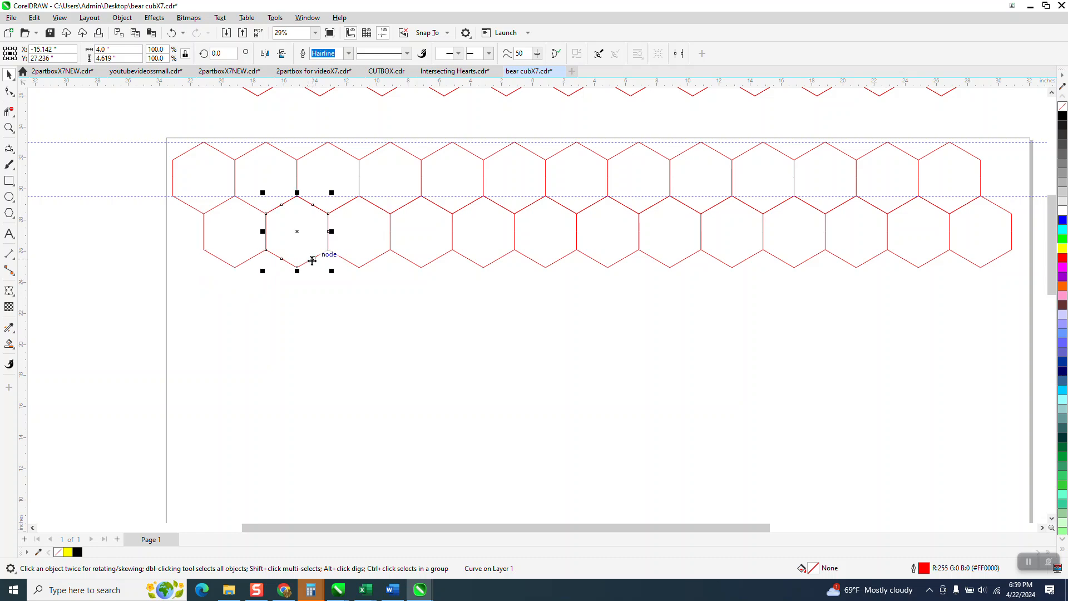
key("Down")
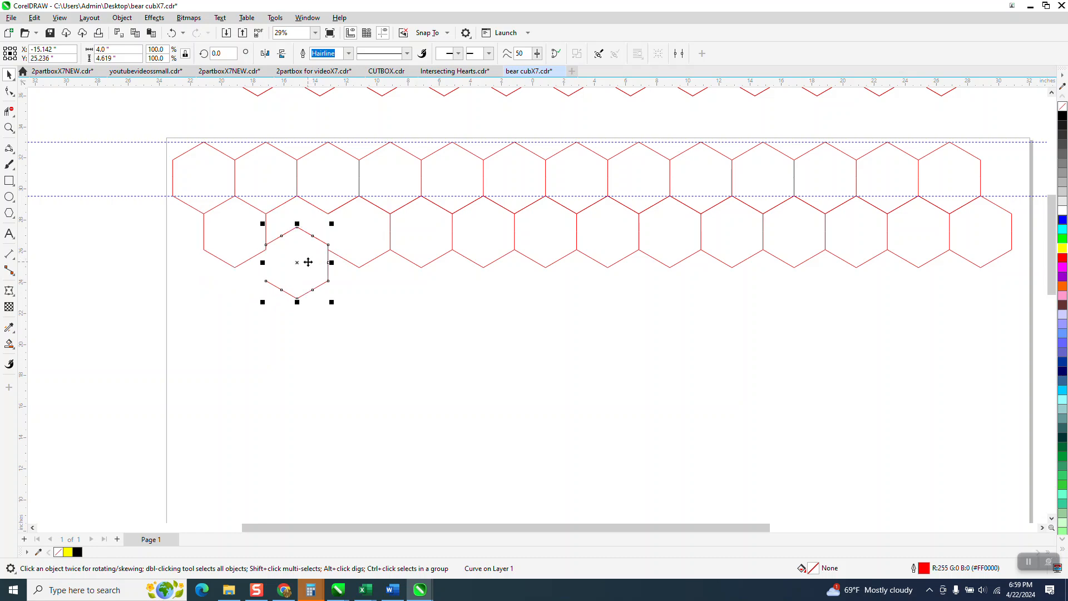
key("ctrl+z")
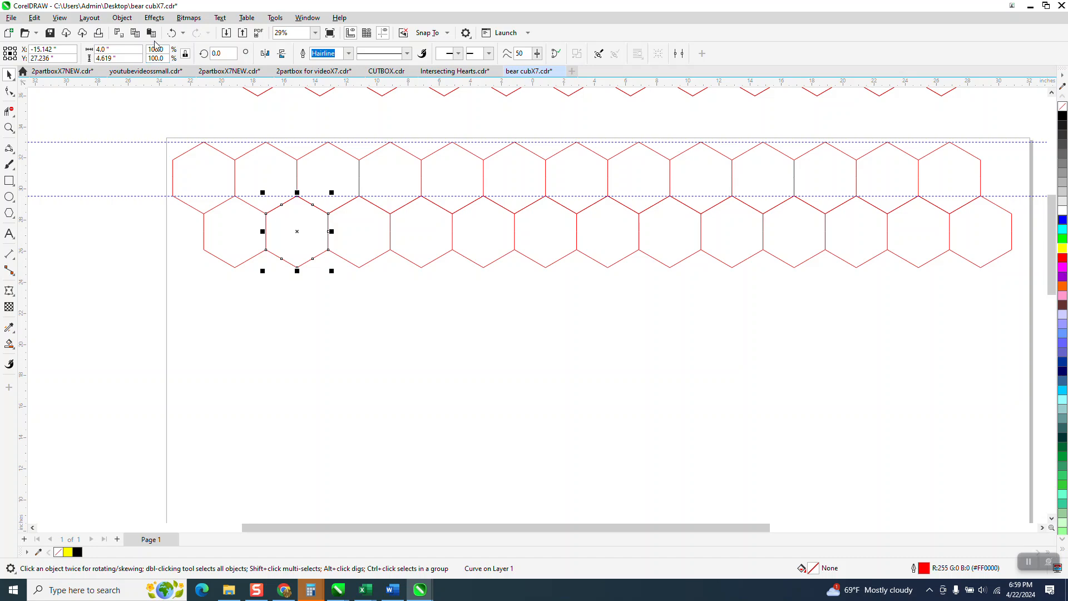
Undo the edge trimming, node breaks and curve conversion of the row's first hexagon.
left_click(171, 33)
left_click(172, 32)
left_click(171, 33)
left_click(171, 33)
left_click(172, 33)
left_click(173, 34)
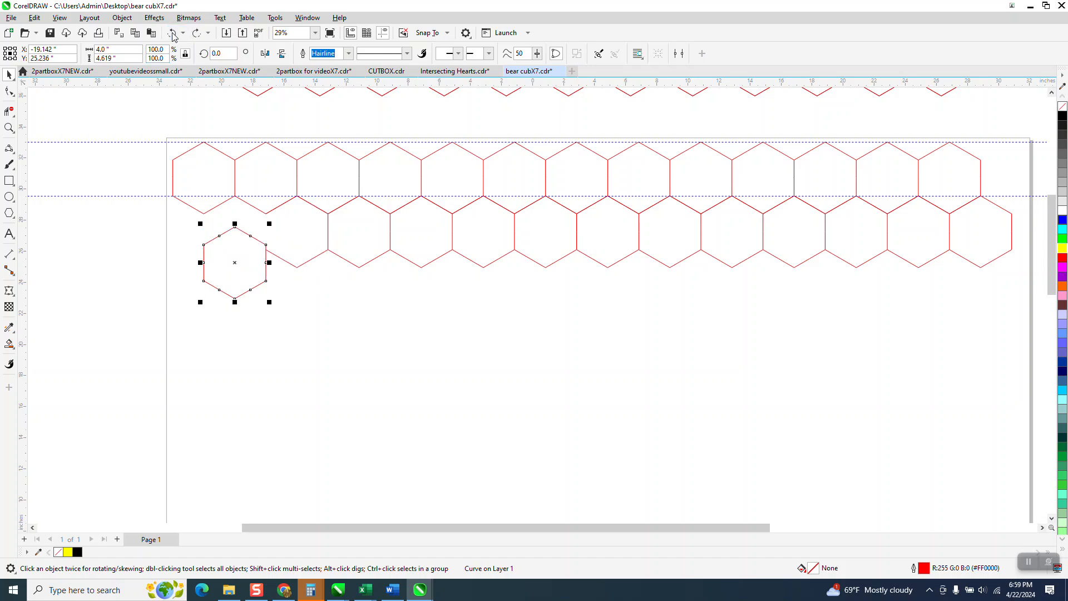
left_click(173, 34)
left_click(173, 34)
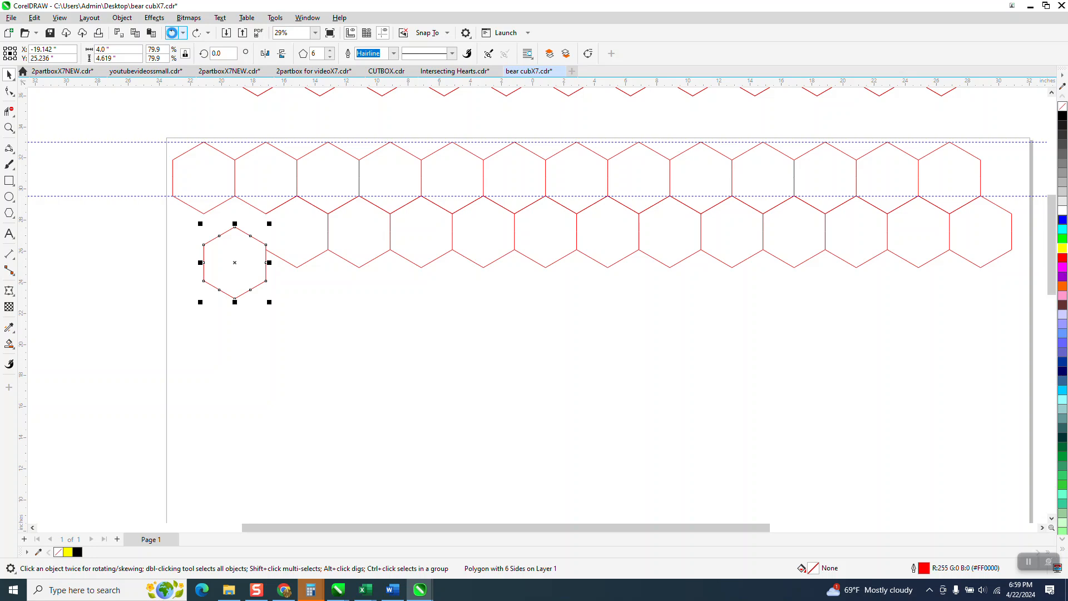
Return the first hexagon to the lower row and move all 13 hexagons of that row 2 inches down.
scroll(287, 362, "down", 1)
left_click_drag(179, 229, 220, 265)
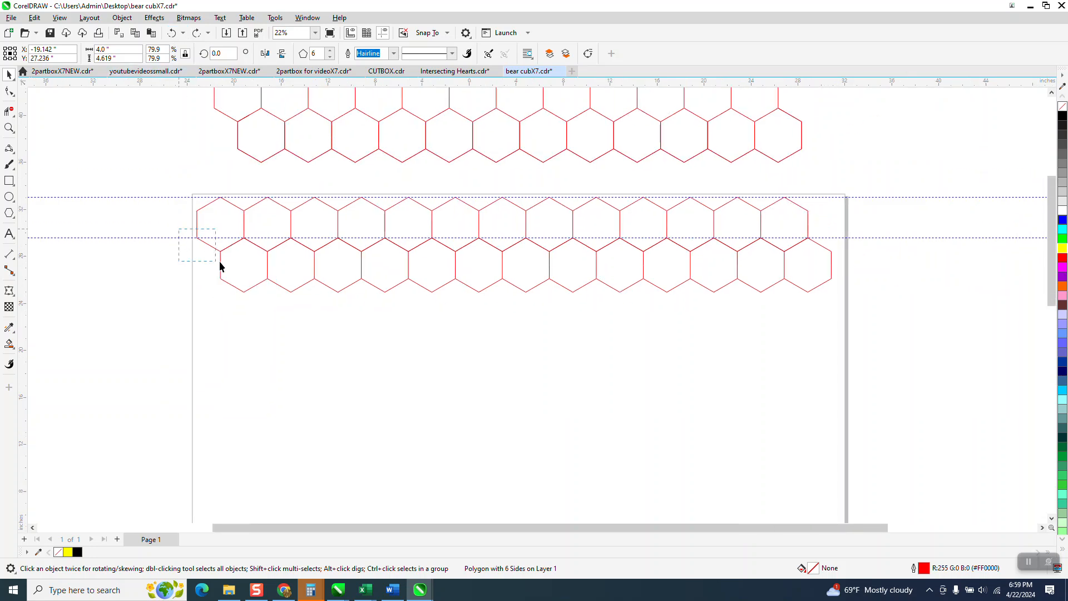
left_click_drag(856, 299, 856, 296)
key("ctrl+shift+z")
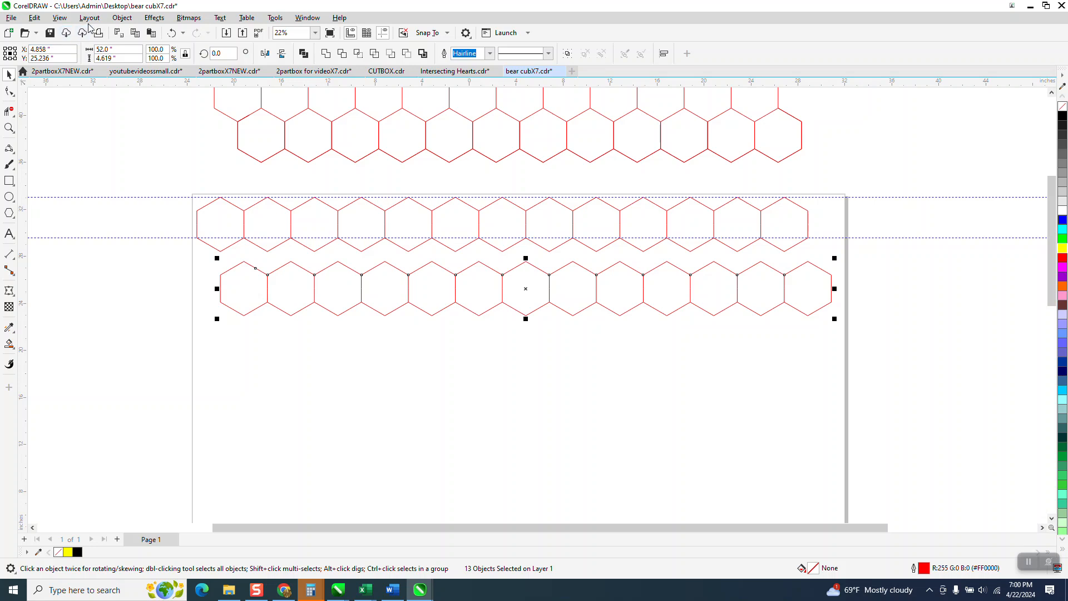
Try to edit the nodes of all 13 separate hexagons in the lower row at once with the Shape tool.
left_click(349, 396)
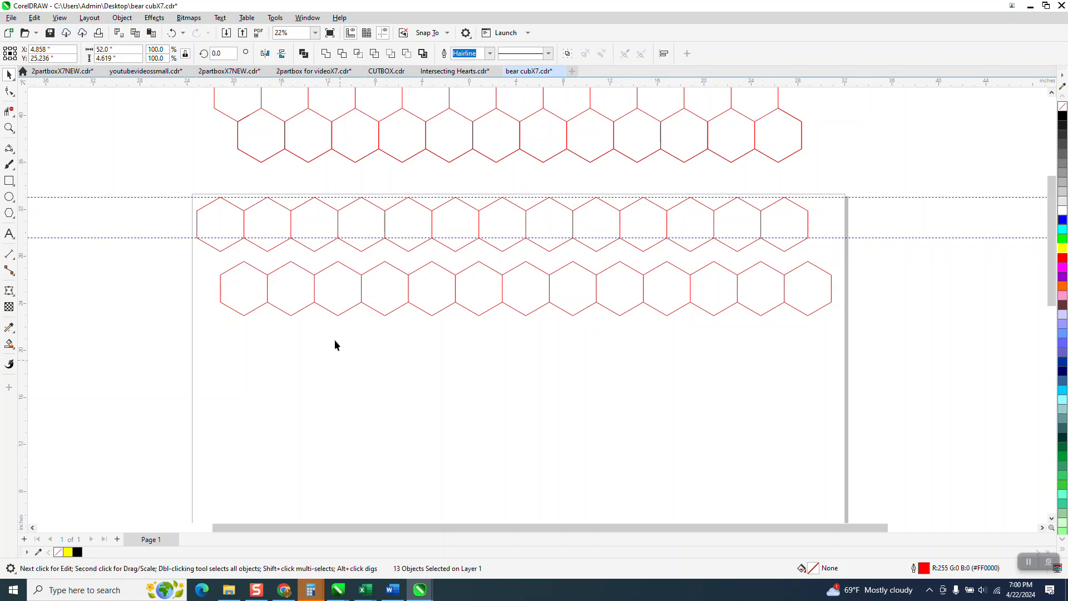
left_click(335, 301)
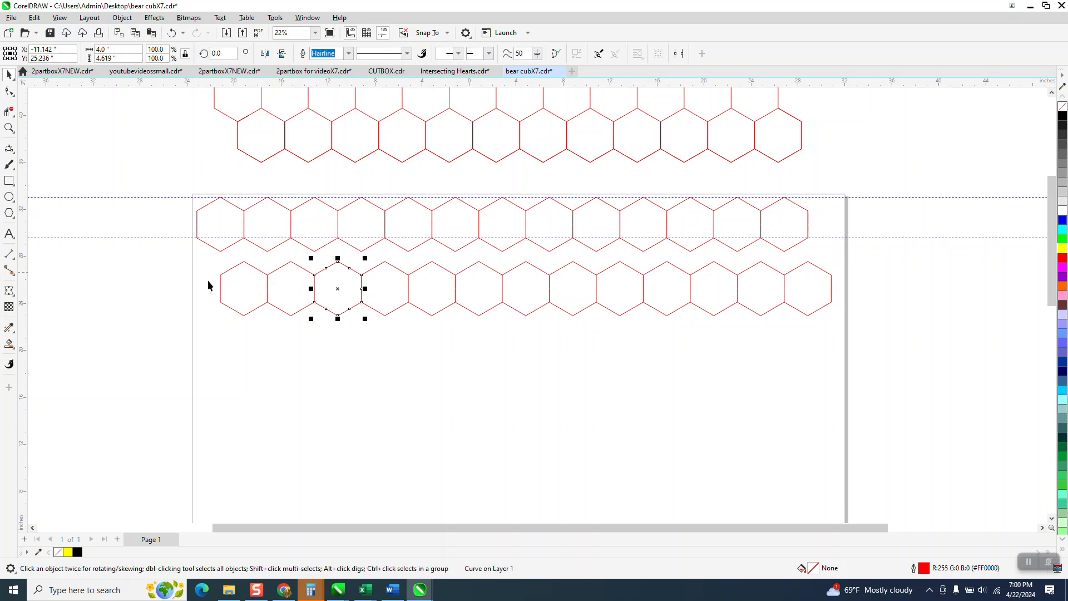
left_click(241, 279)
left_click_drag(147, 231, 863, 327)
left_click(9, 91)
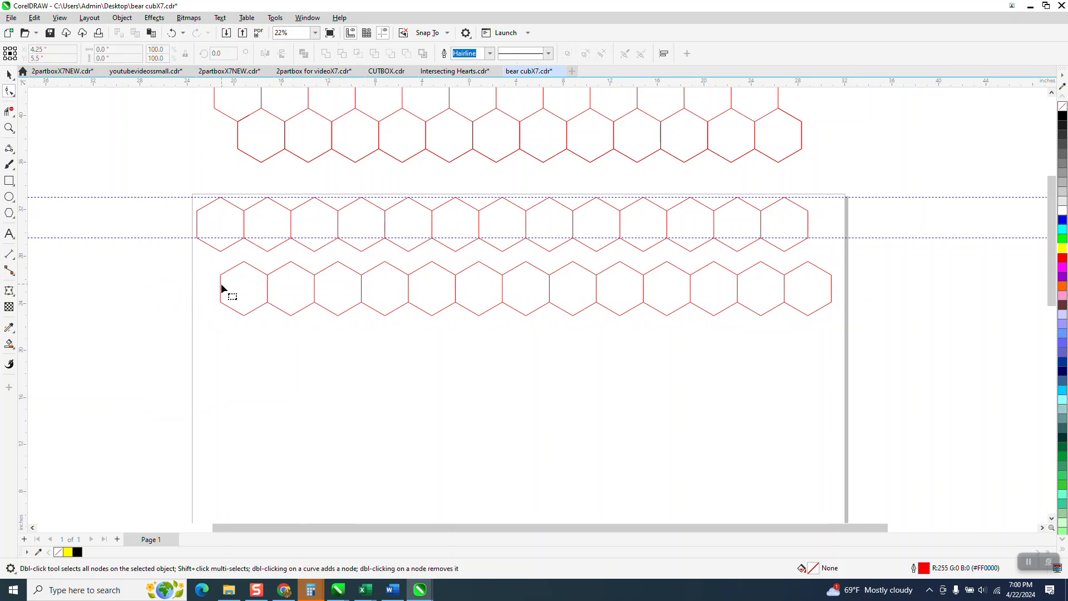
left_click(9, 74)
left_click(201, 265)
left_click_drag(198, 259, 589, 302)
left_click_drag(832, 317, 858, 334)
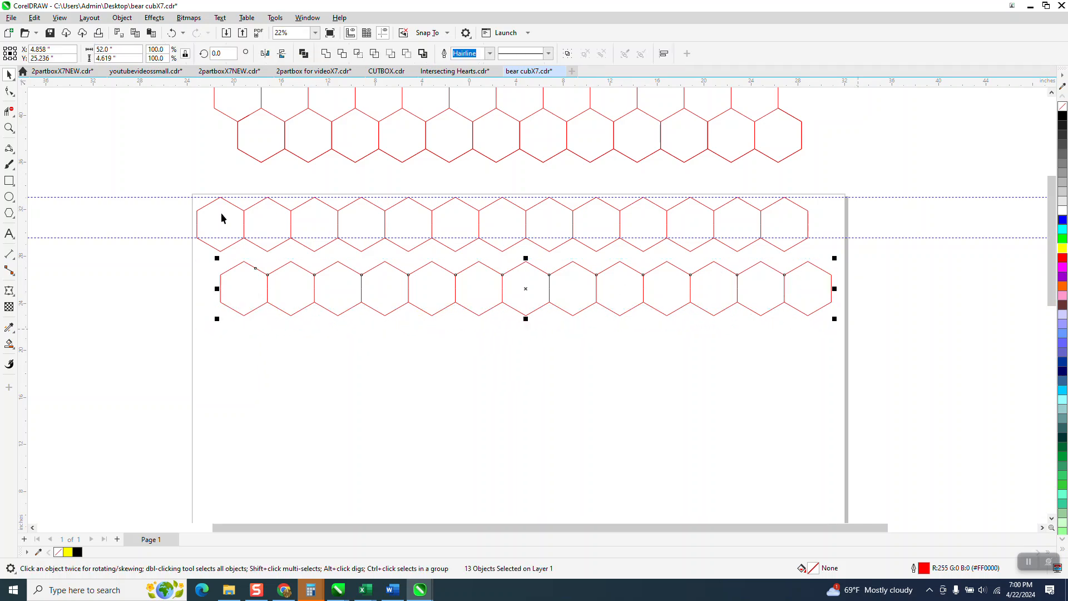
left_click(9, 92)
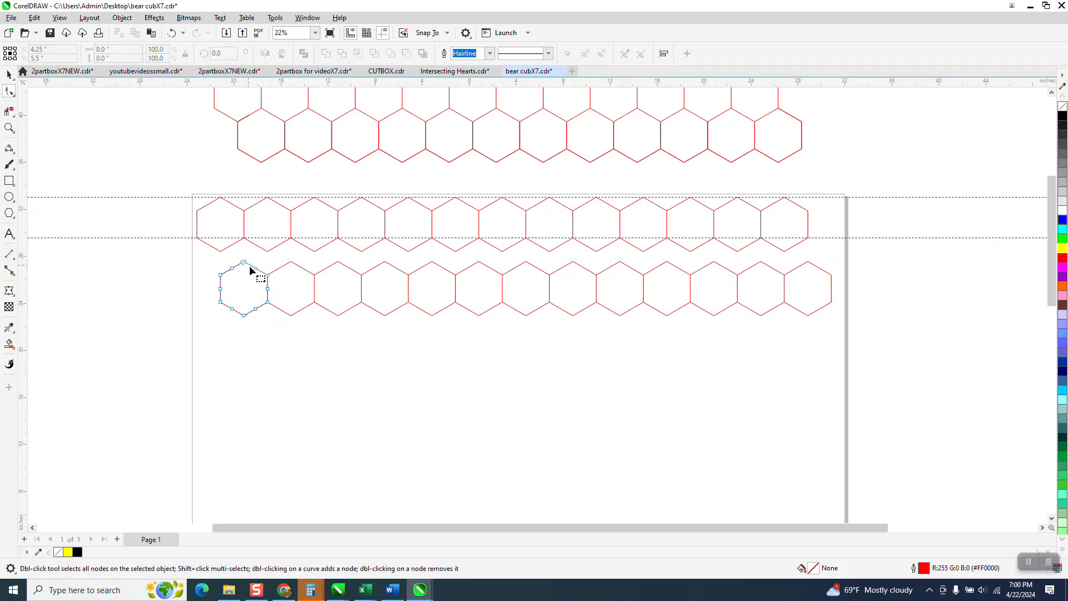
left_click(261, 272)
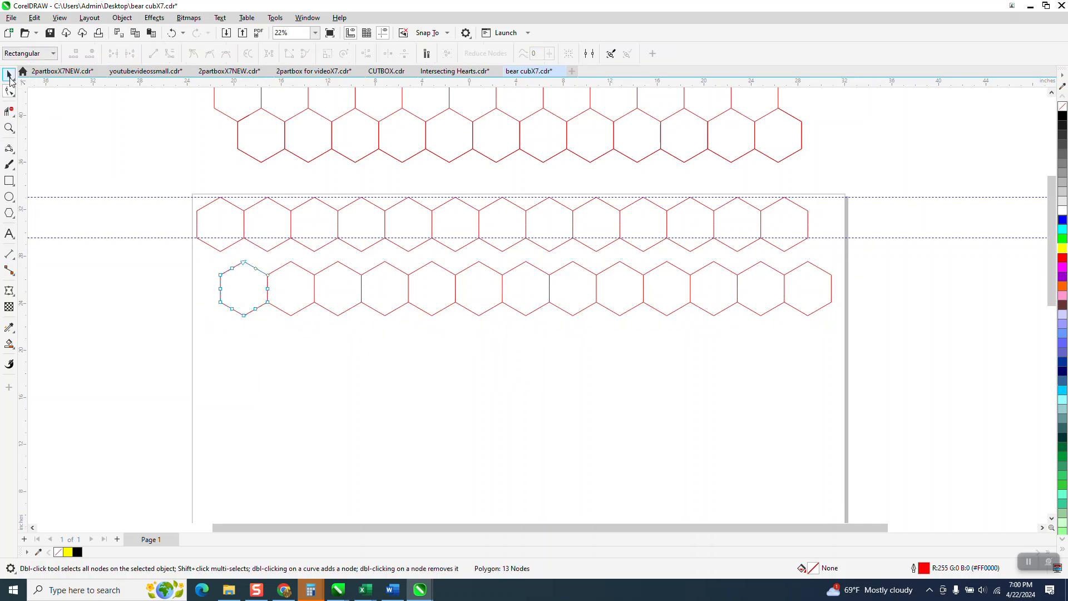
Move the lower horizontal guideline down to 22.47 inches, just below the lower row of hexagons.
left_click_drag(449, 296, 874, 349)
key("space")
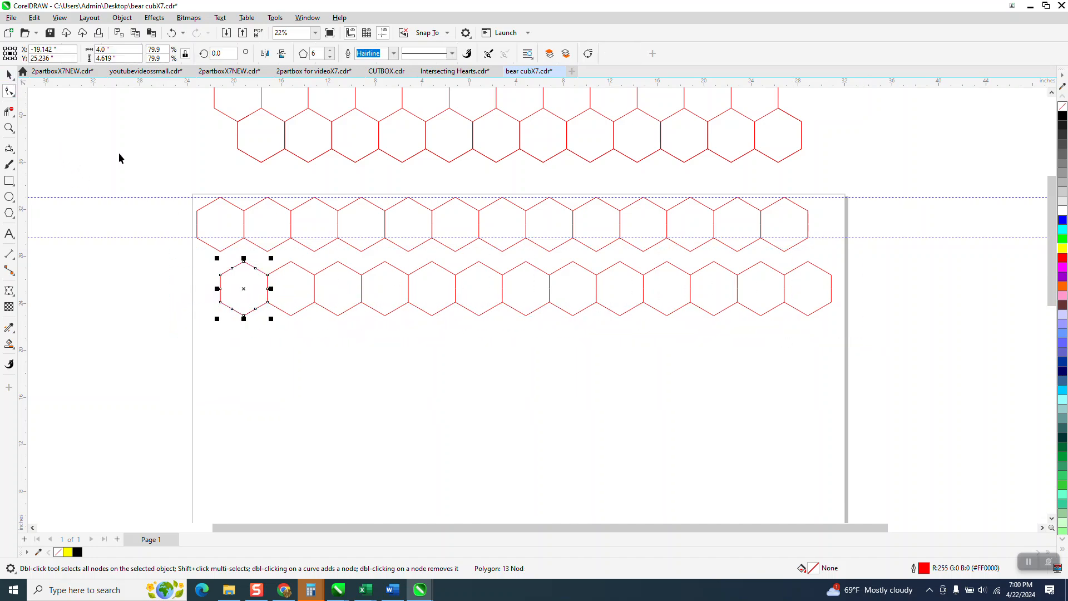
left_click(166, 234)
left_click(777, 321)
left_click_drag(777, 322, 777, 321)
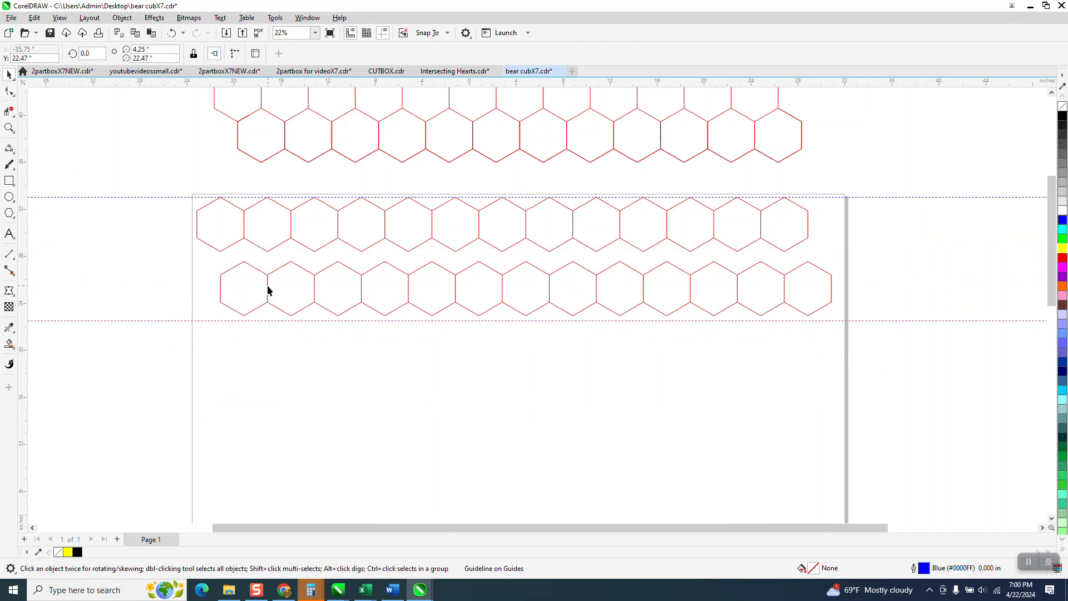
Group the 13 hexagons of the lower row, try node editing on the group, and undo the grouping.
left_click_drag(165, 259, 875, 333)
key("ctrl+g")
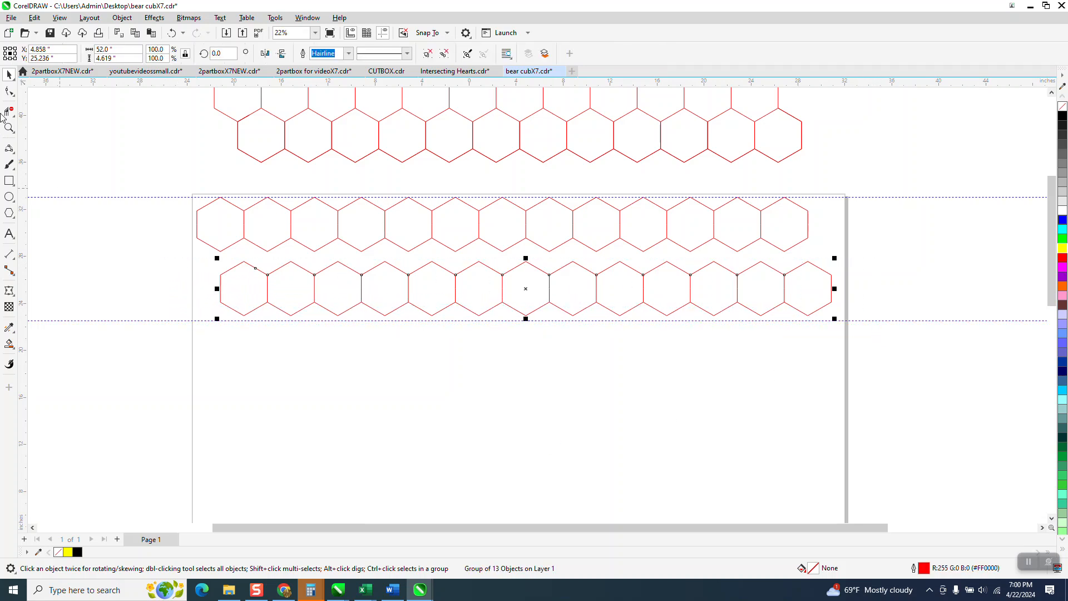
left_click(10, 92)
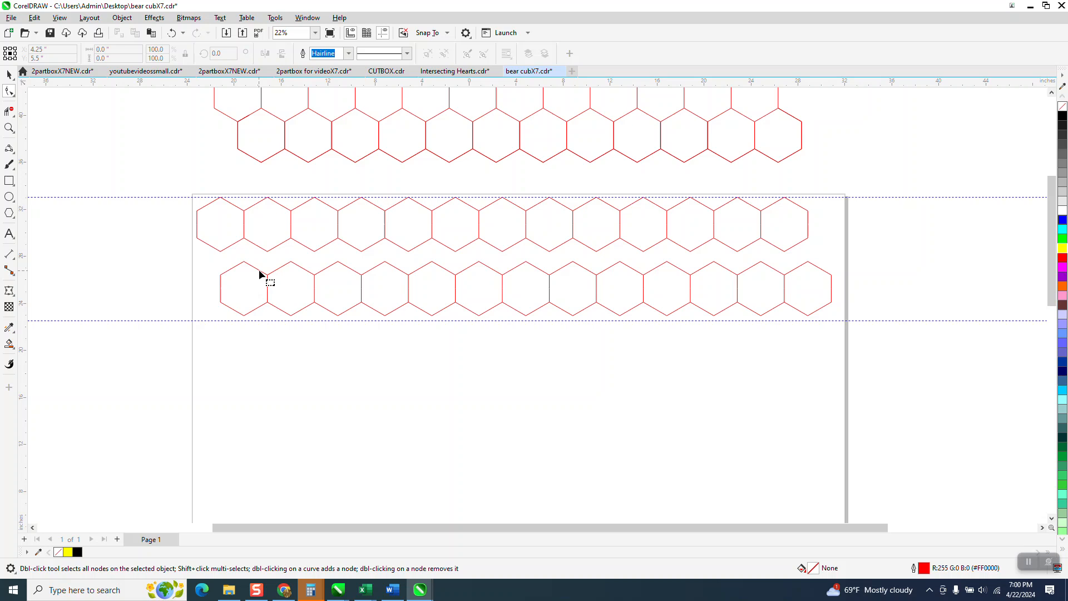
left_click(8, 74)
left_click(169, 34)
Try node editing on the ungrouped lower row again, starting with its first hexagon.
left_click(200, 248)
left_click(258, 273)
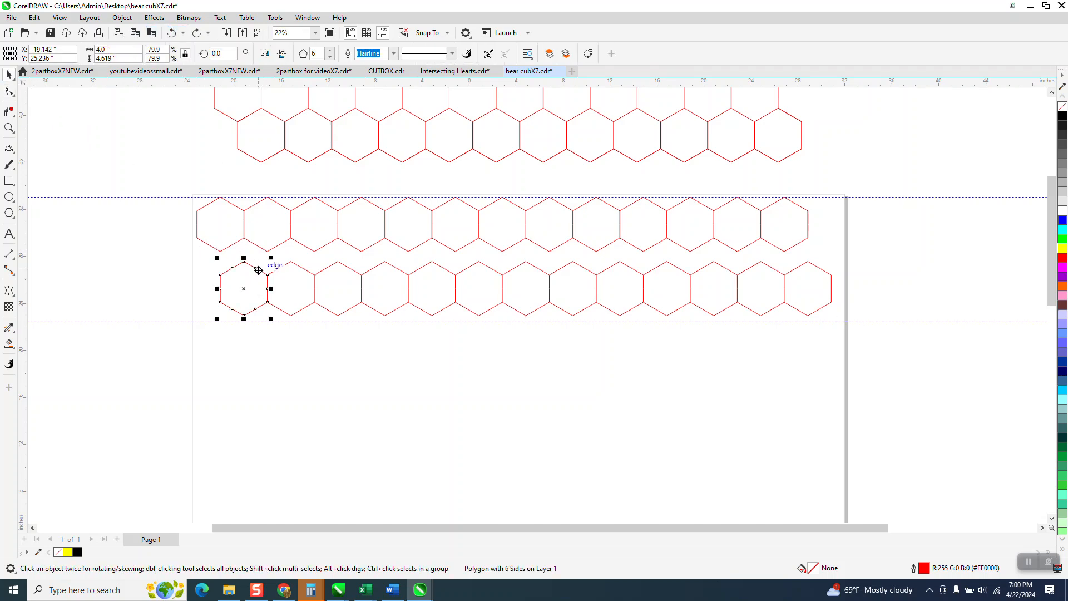
left_click(9, 92)
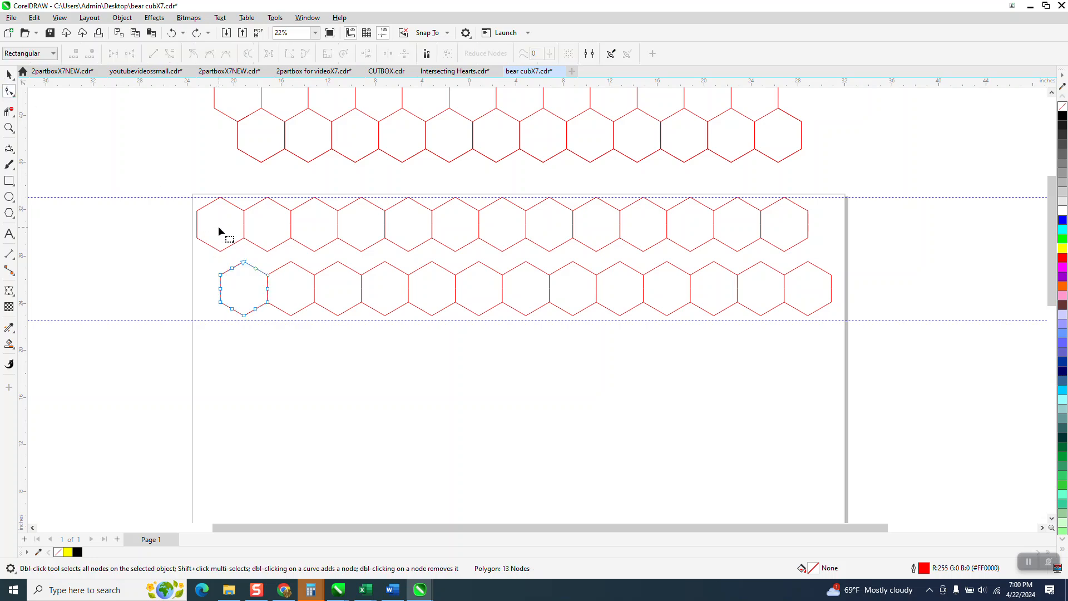
left_click(297, 268)
left_click(10, 78)
left_click_drag(167, 243, 856, 338)
key("Escape")
left_click(9, 91)
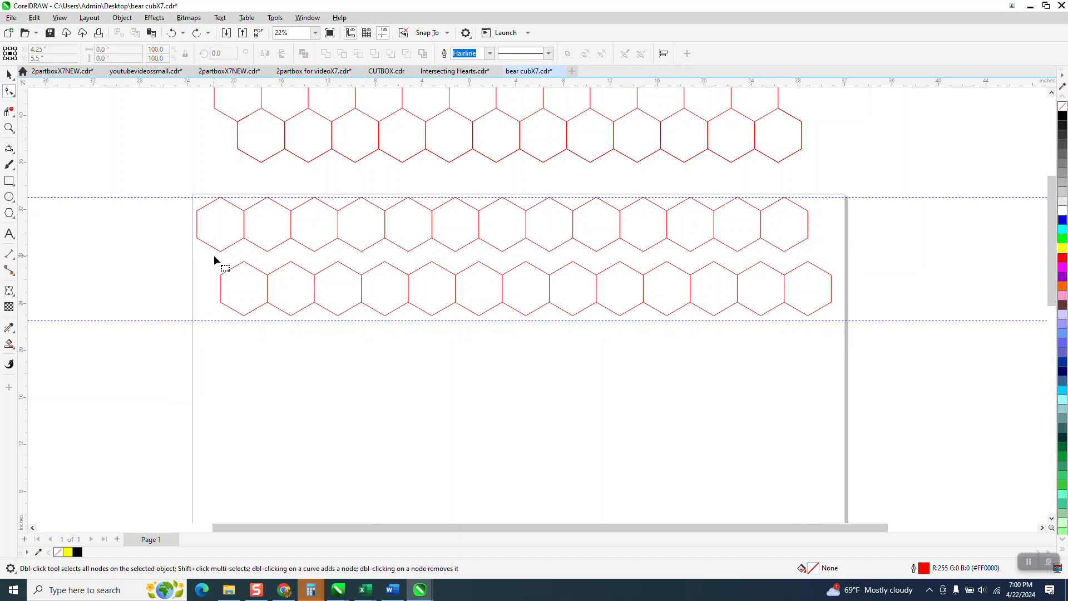
left_click(254, 270)
left_click(280, 276)
left_click(7, 76)
Combine the 13 hexagons of the lower row into a single curve object.
left_click_drag(189, 240, 882, 345)
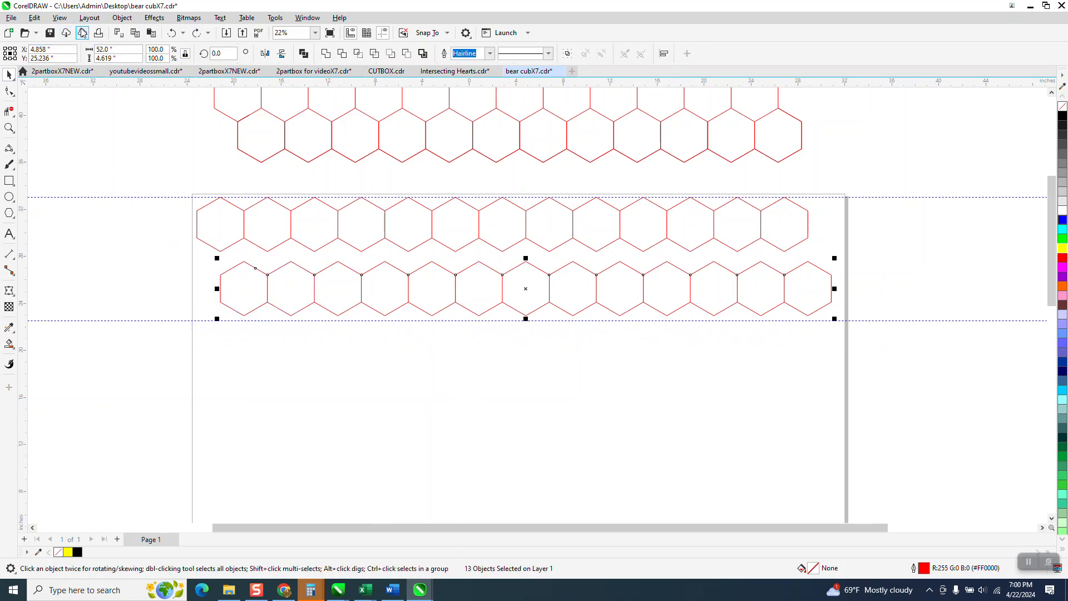
left_click(122, 18)
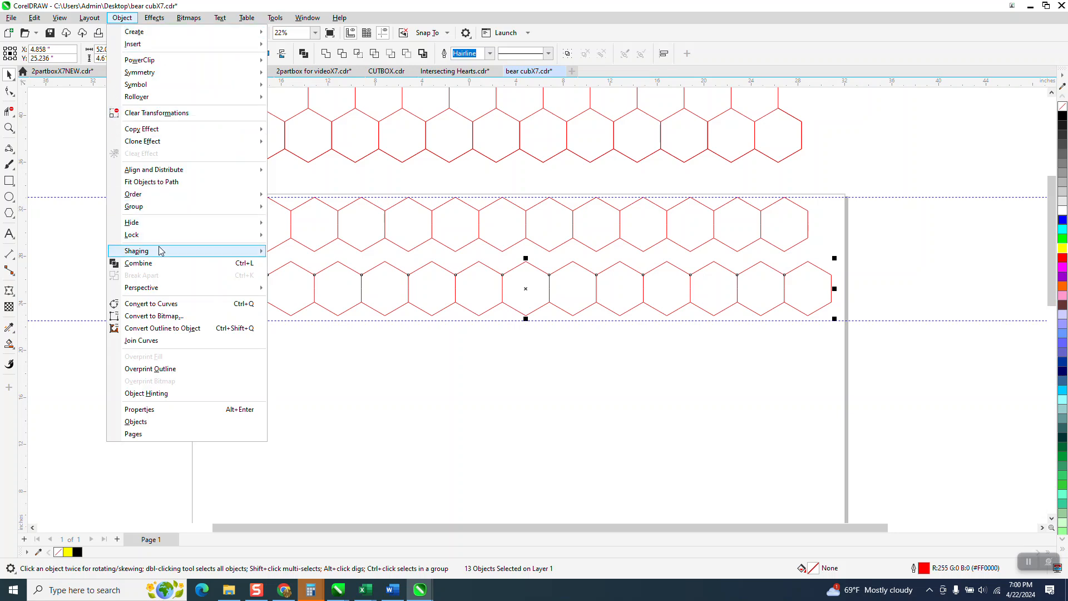
left_click(154, 263)
Select all nodes along the upper sloping edges of the combined row and break the curve apart at them.
left_click(9, 91)
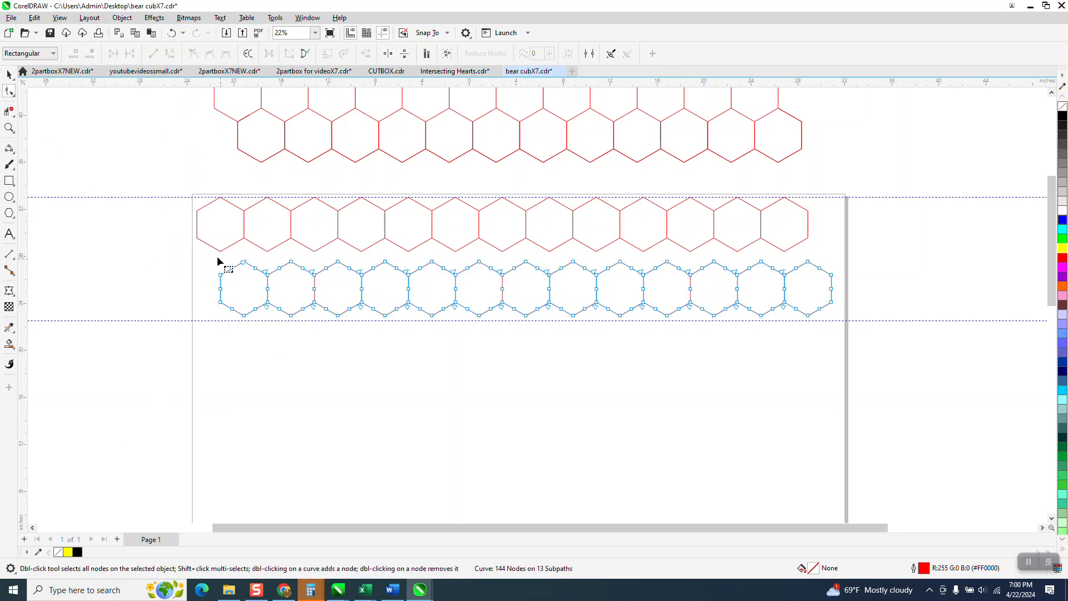
left_click_drag(204, 259, 836, 286)
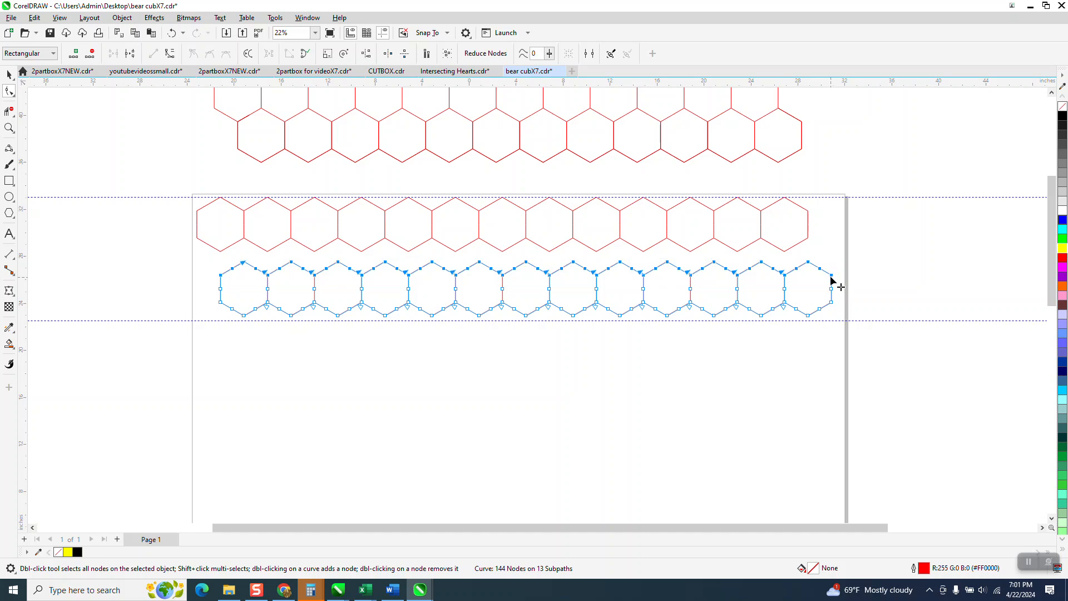
right_click(831, 277)
left_click(866, 325)
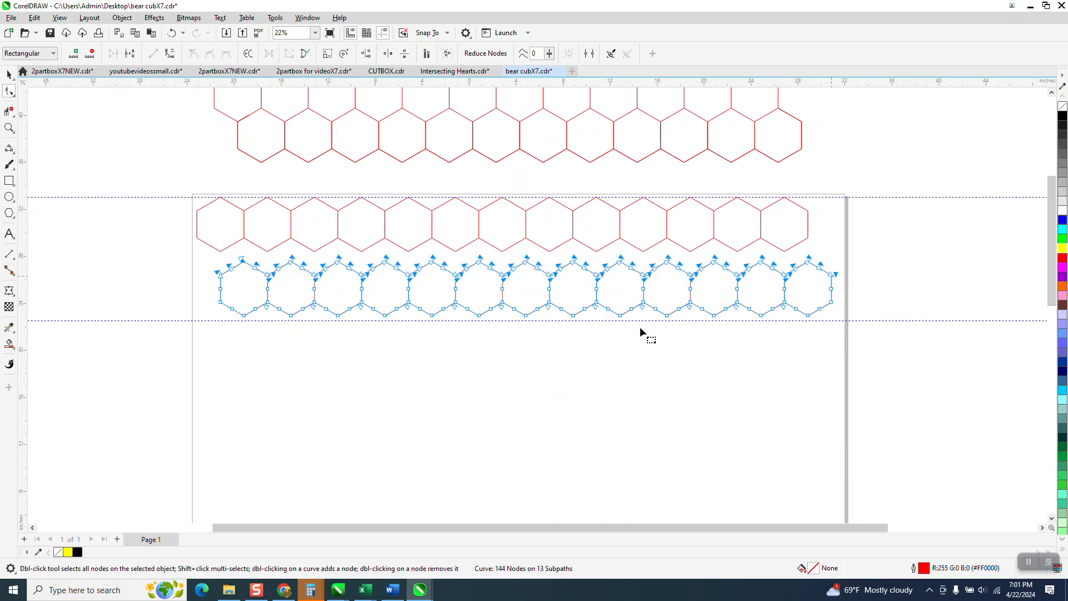
Delete the peaks of the lower row's hexagons with Virtual Segment Delete, keeping the last hexagon's outer upper edge.
left_click(9, 111)
left_click(242, 264)
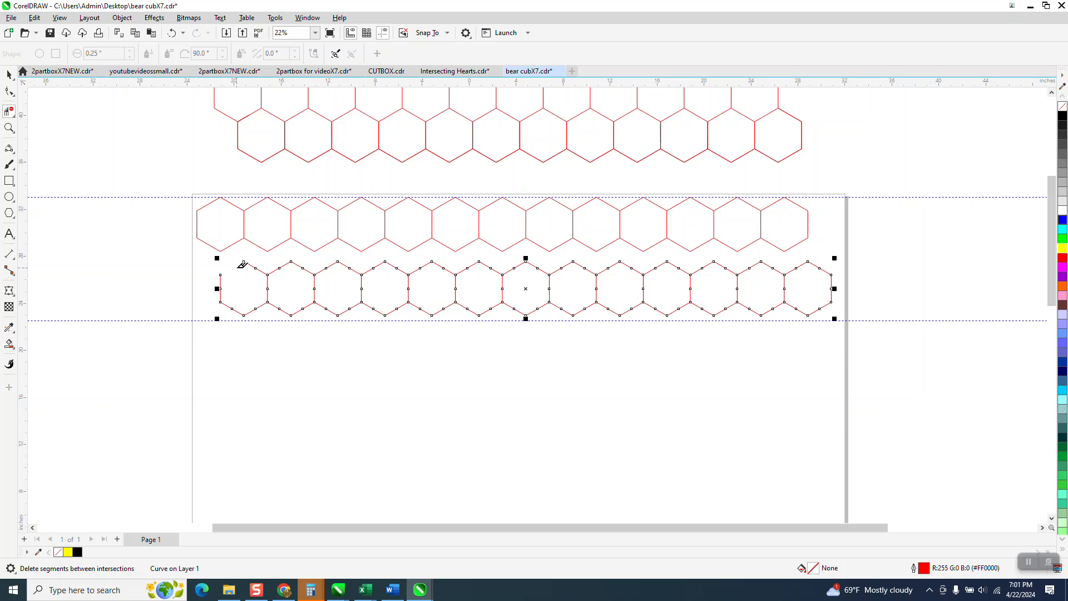
left_click_drag(237, 265, 274, 255)
mouse_move(577, 261)
left_mouse_down()
mouse_move(790, 263)
mouse_move(804, 275)
mouse_move(723, 269)
left_mouse_up()
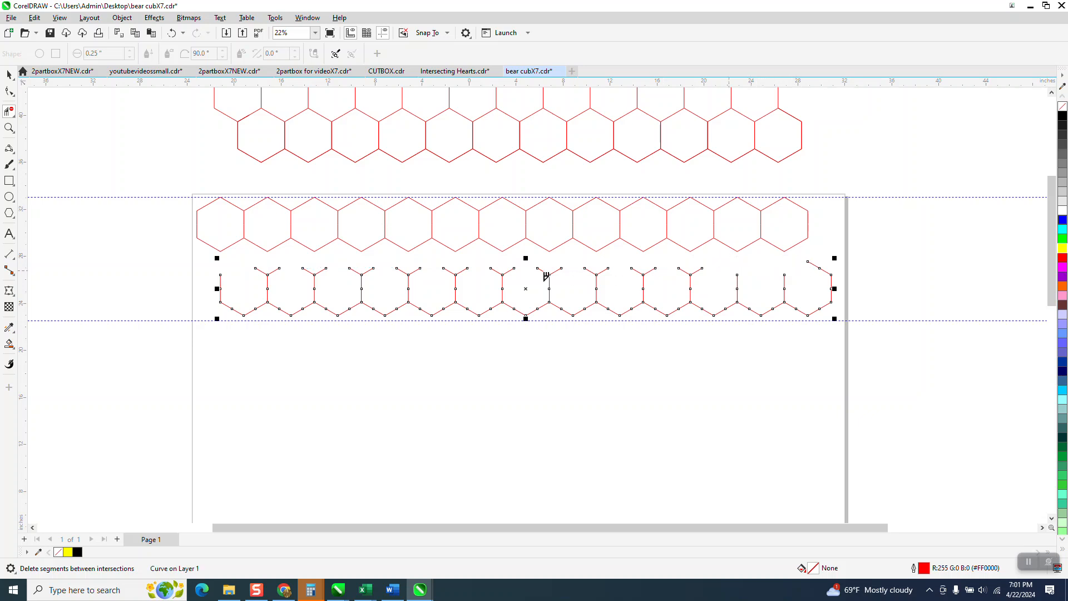
Delete the remaining upper edge stubs between the lower row's hexagons, leaving their vertical sides and bottoms.
left_click(9, 127)
left_click(393, 288)
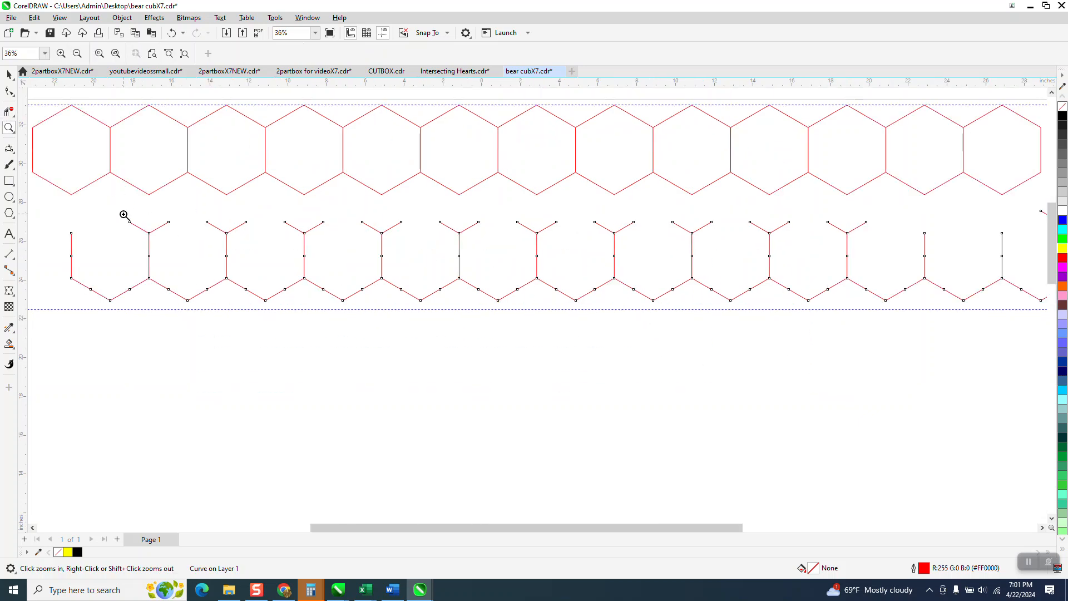
left_click(9, 111)
left_click_drag(119, 219, 884, 218)
scroll(533, 225, "down", 2)
scroll(415, 212, "down", 1)
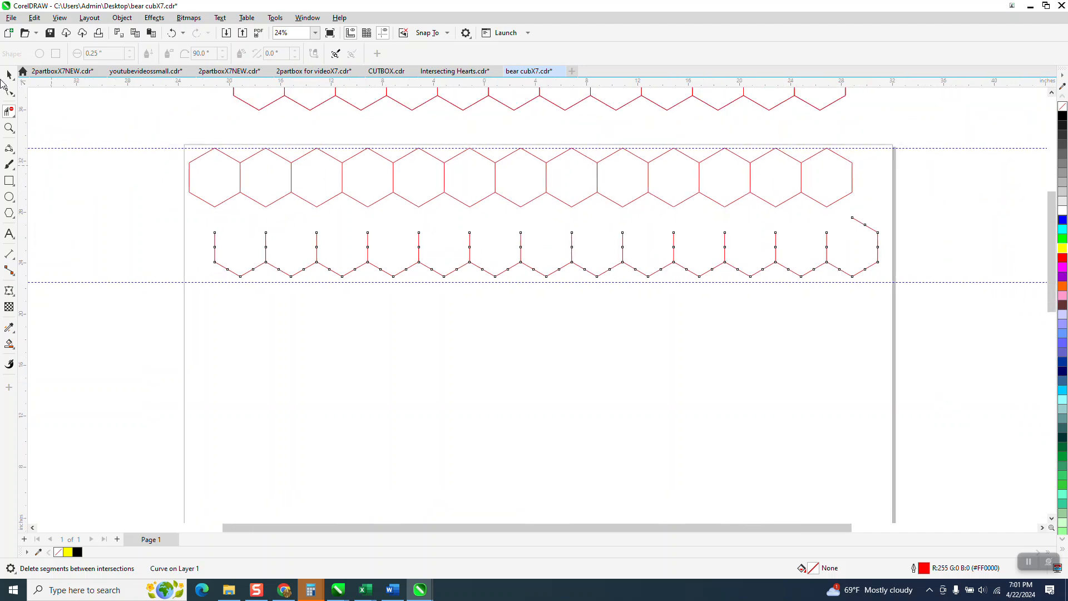
Nudge the trimmed lower row up 2 inches so it interlocks with the row above, and deselect it.
left_click(9, 74)
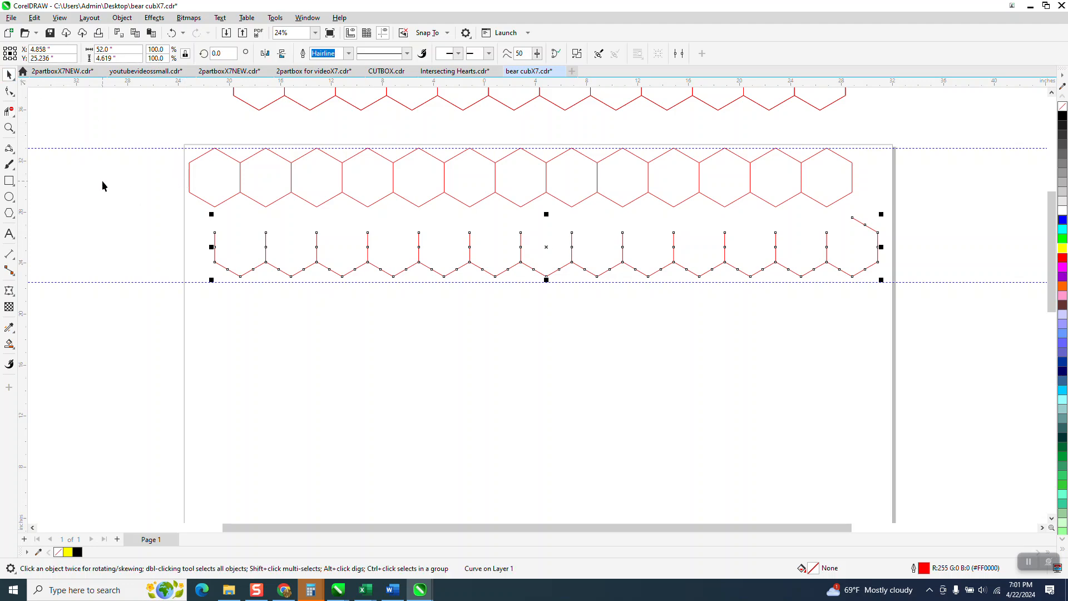
key("Up")
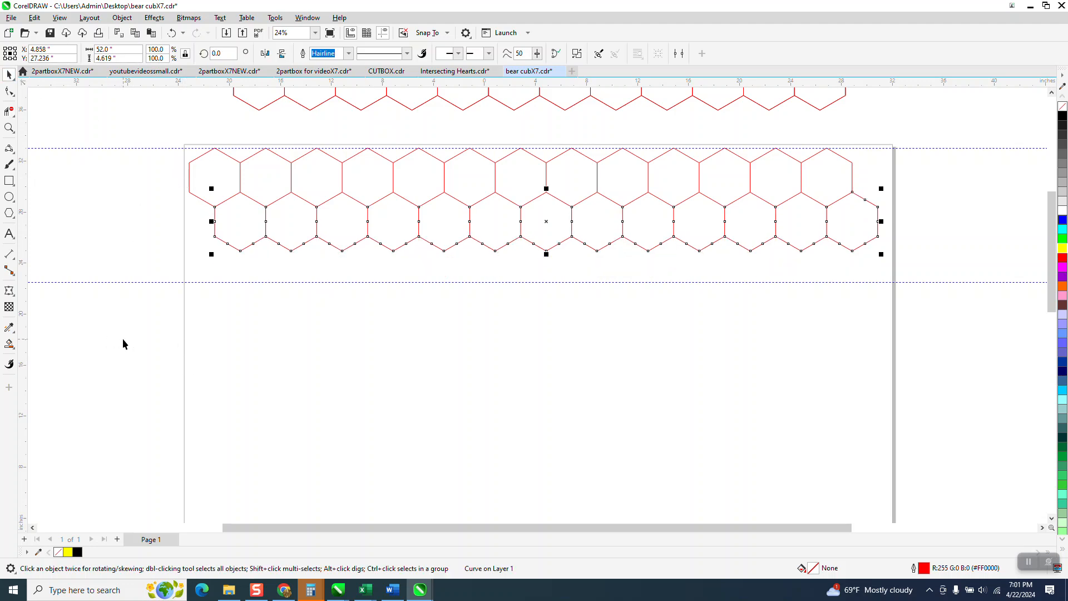
left_click(9, 74)
left_click(143, 135)
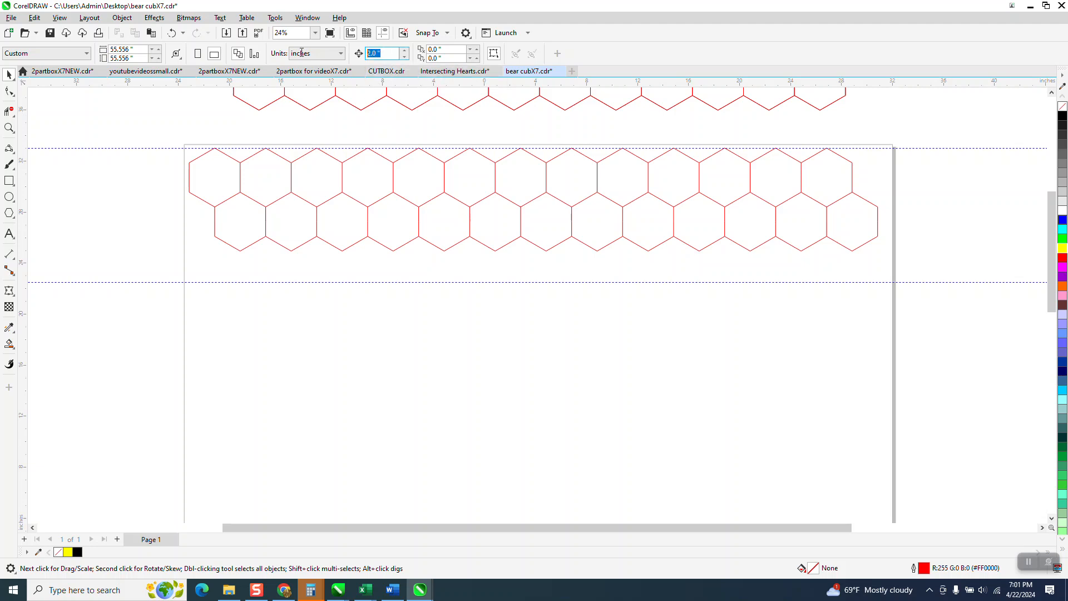
Set the nudge distance to 3.46 inches, duplicate the two interlocked rows, and move the copy down three nudges.
type("3.46")
key("Return")
left_click_drag(943, 336, 945, 328)
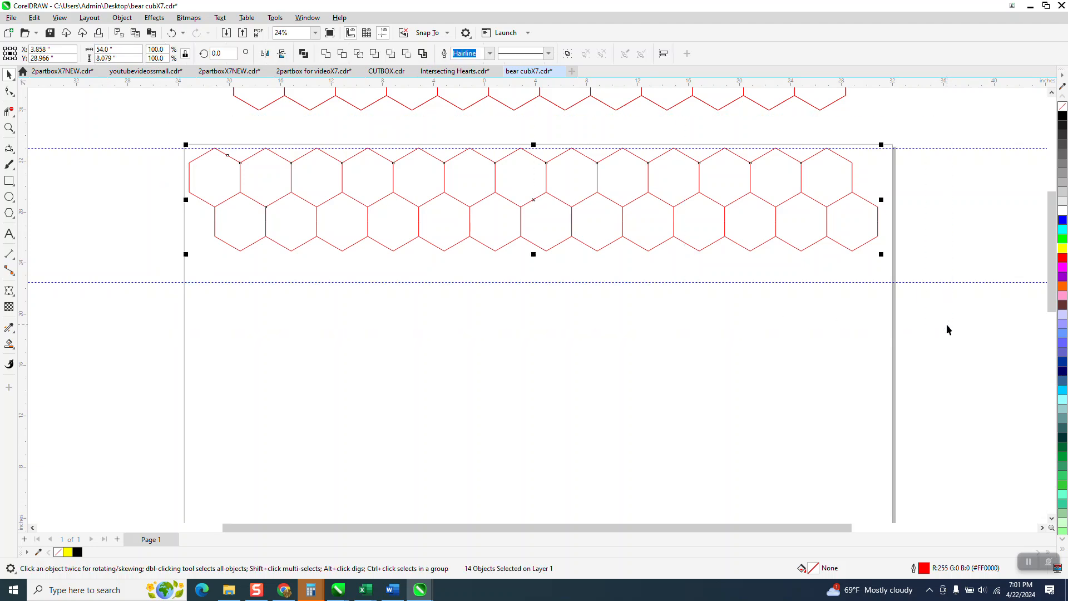
key("KP_Add")
key("Down")
key("Down")
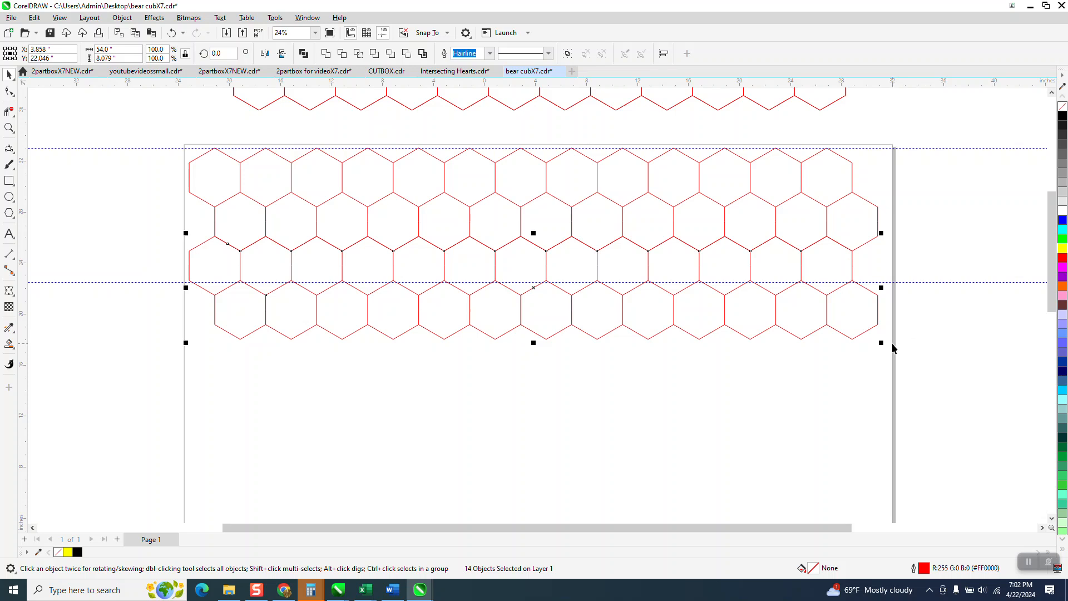
key("Down")
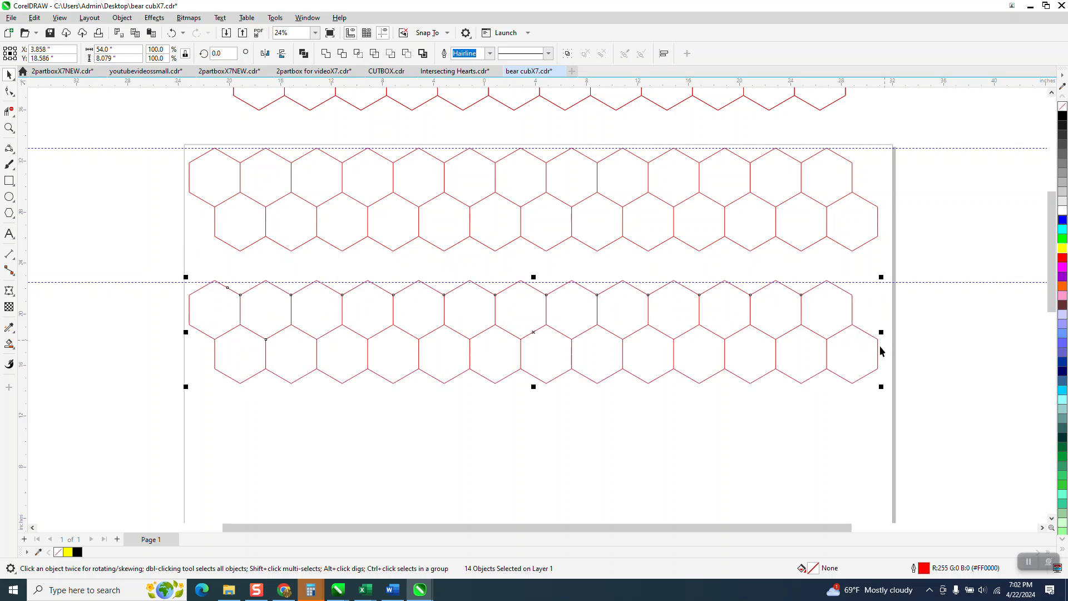
left_click(465, 432)
left_click_drag(348, 354, 340, 427)
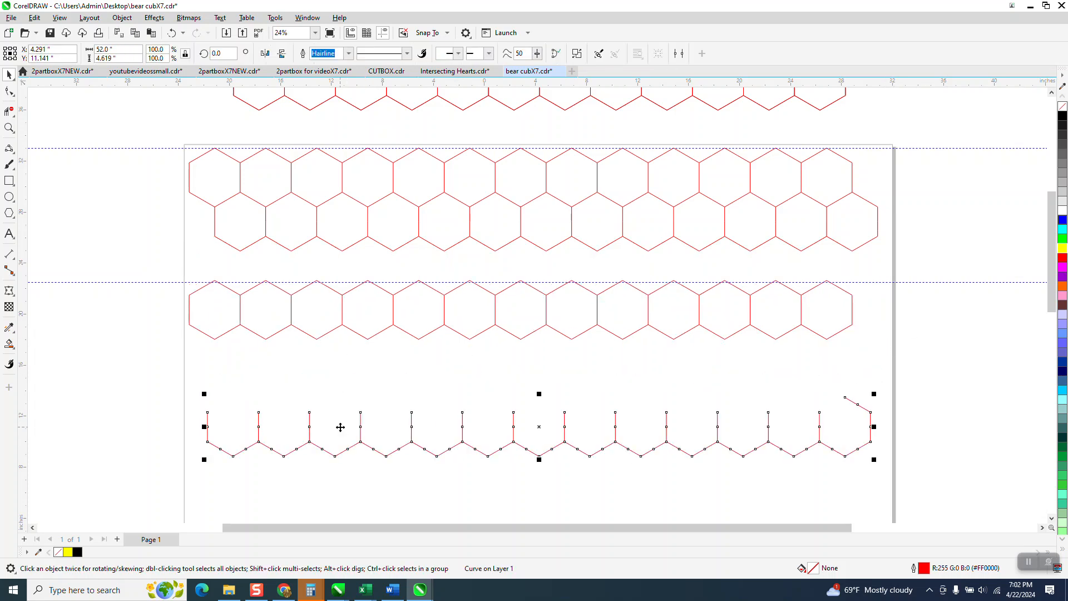
left_click(171, 33)
Select the 13 hexagons of the copied pair's upper row and convert them to curves.
left_click_drag(161, 258, 889, 360)
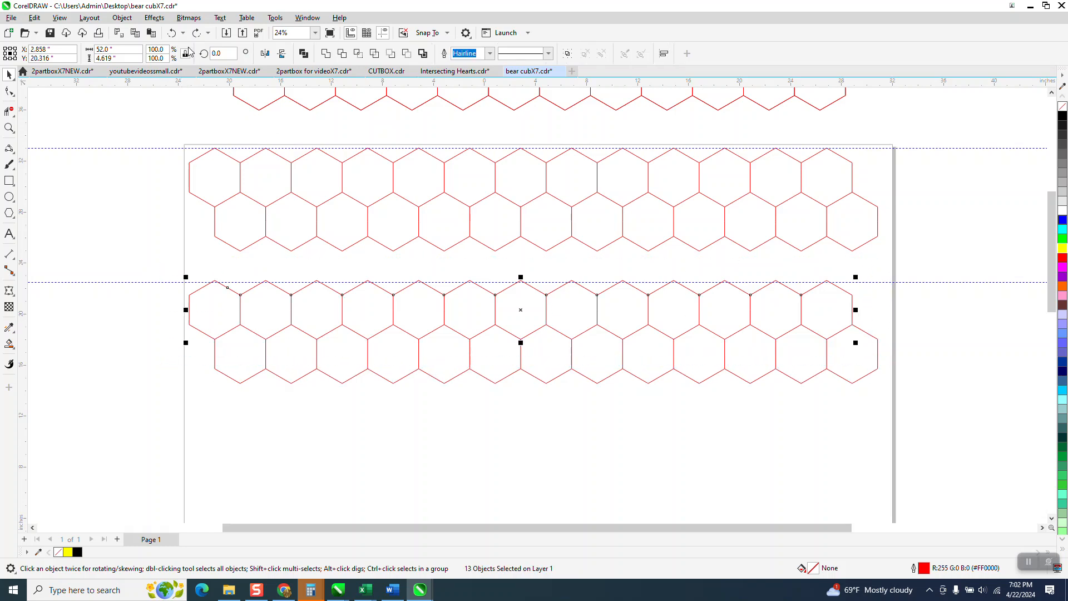
left_click(122, 17)
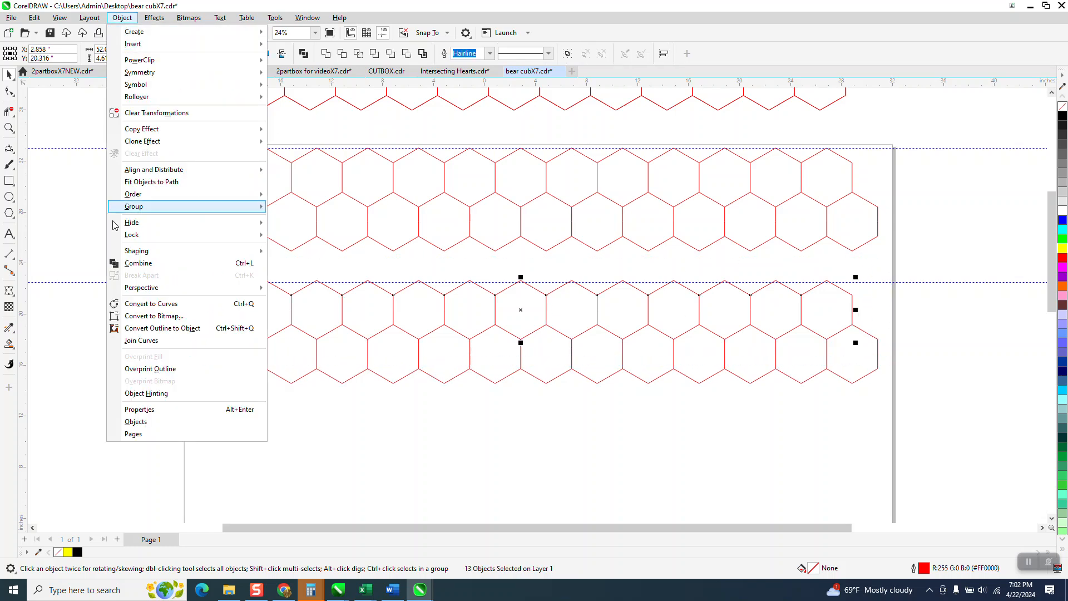
left_click(133, 305)
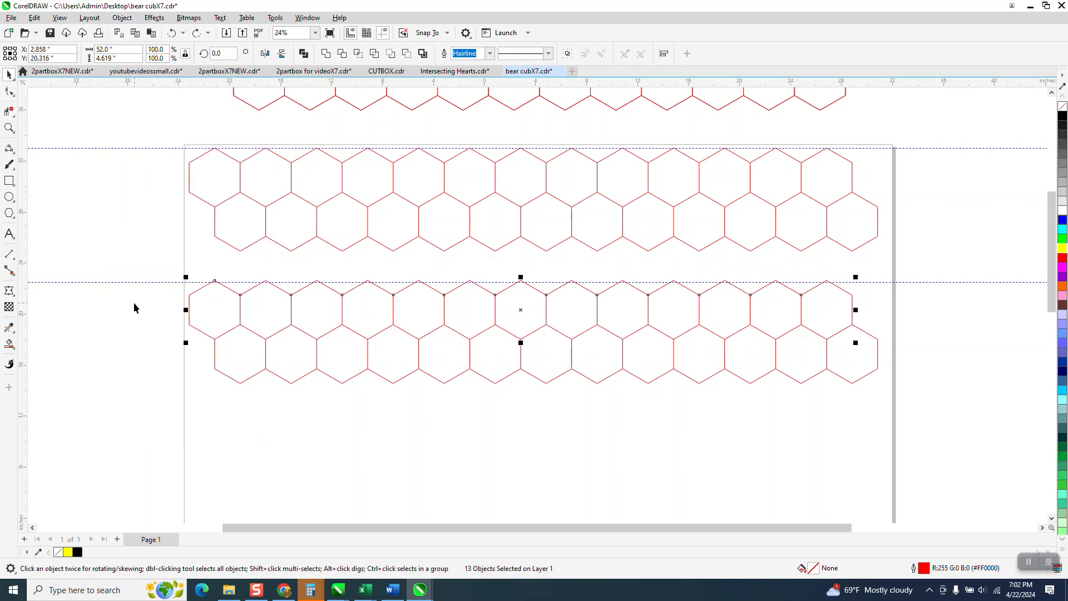
Select all nodes along the upper sloping edges of the converted row and break the curves apart at them.
left_click(9, 91)
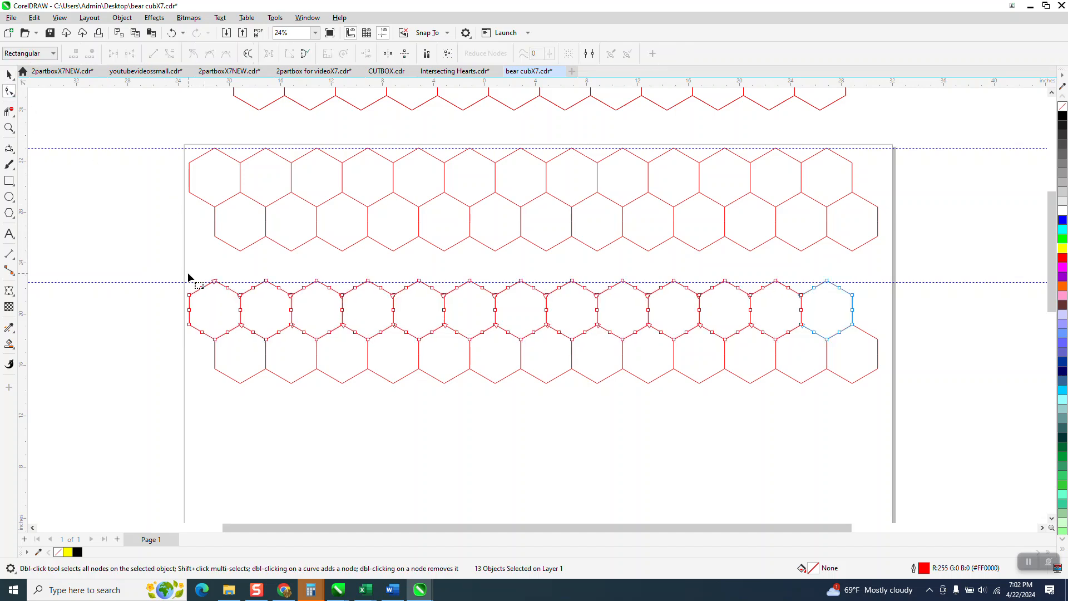
left_click_drag(160, 282, 857, 293)
left_click_drag(526, 301, 856, 299)
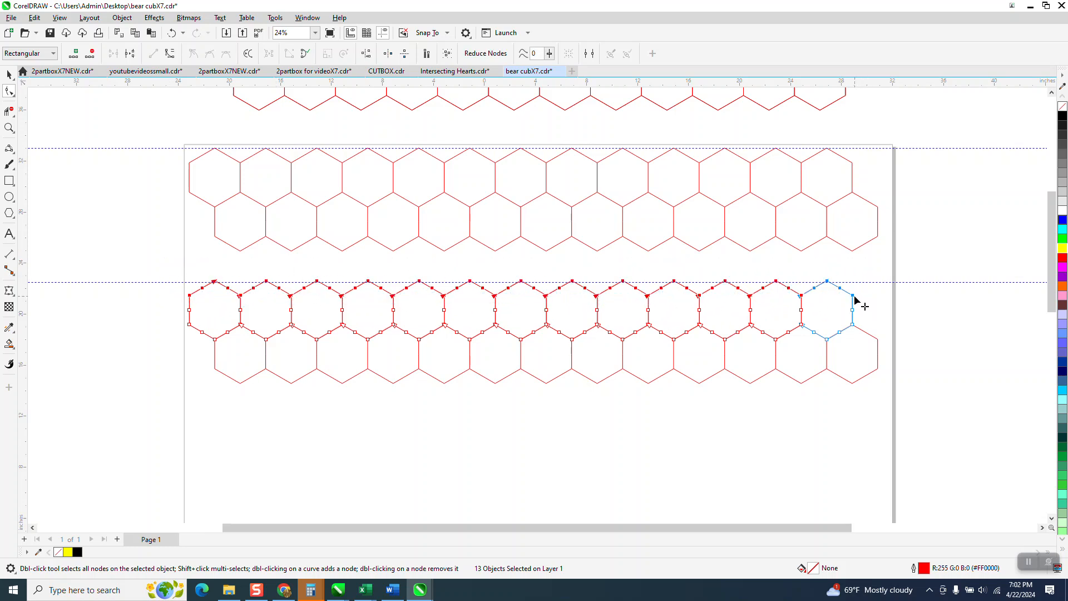
right_click(854, 296)
left_click(883, 345)
Delete the peaks of the first two hexagons in the broken-apart row with Virtual Segment Delete.
left_click(11, 112)
left_click(213, 277)
left_click(279, 282)
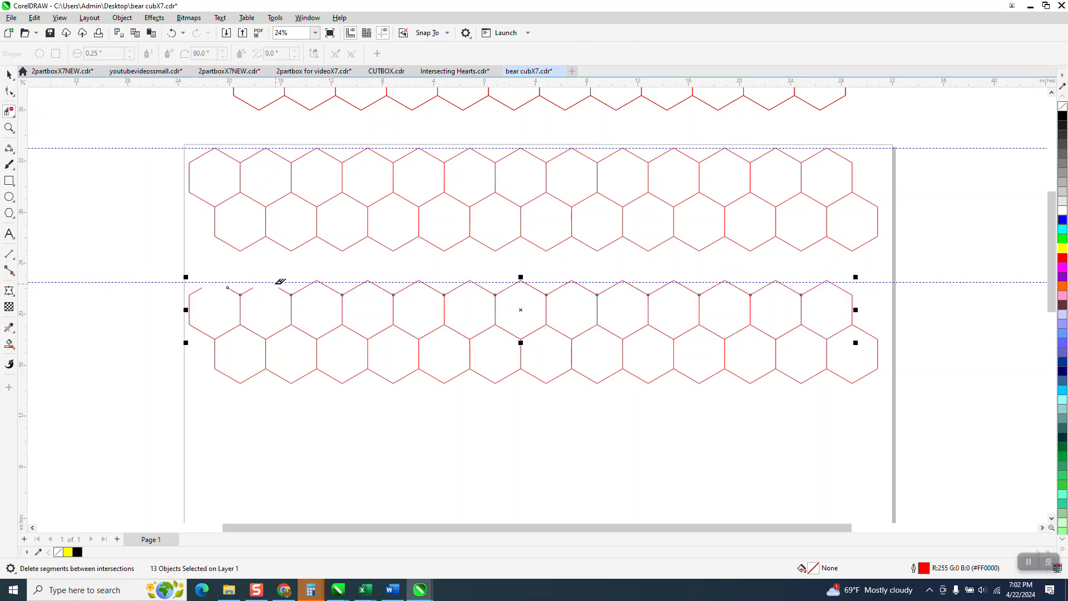
Delete the upper edge stubs between the row's first three hexagons and the third hexagon's peak, keeping the first hexagon's outer stub.
left_click(9, 128)
left_click_drag(155, 267, 951, 403)
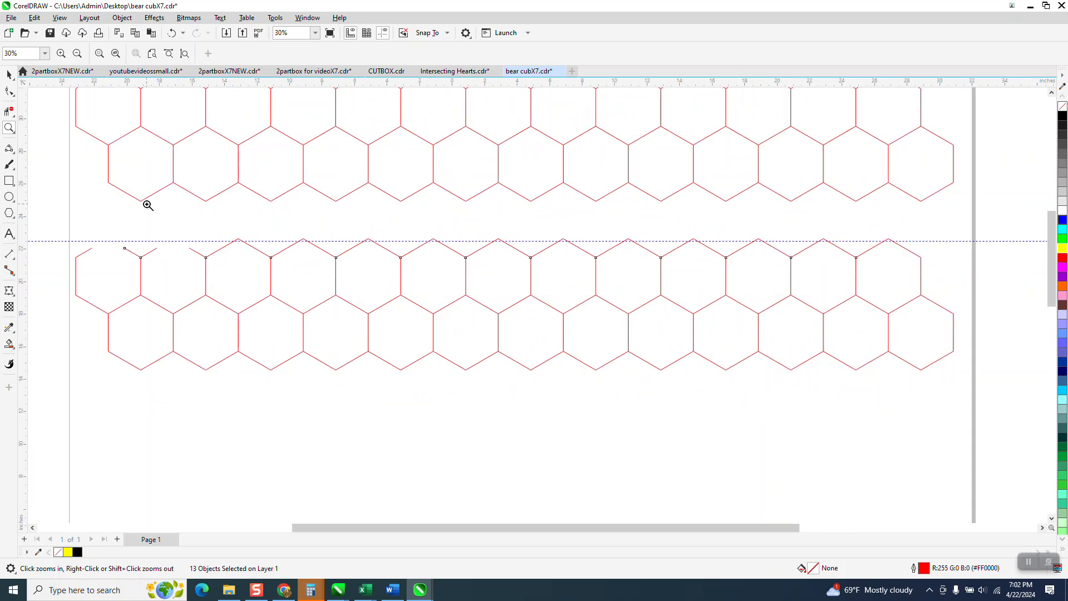
left_click(9, 111)
left_click(131, 250)
left_click(153, 250)
left_click(187, 248)
left_click(231, 244)
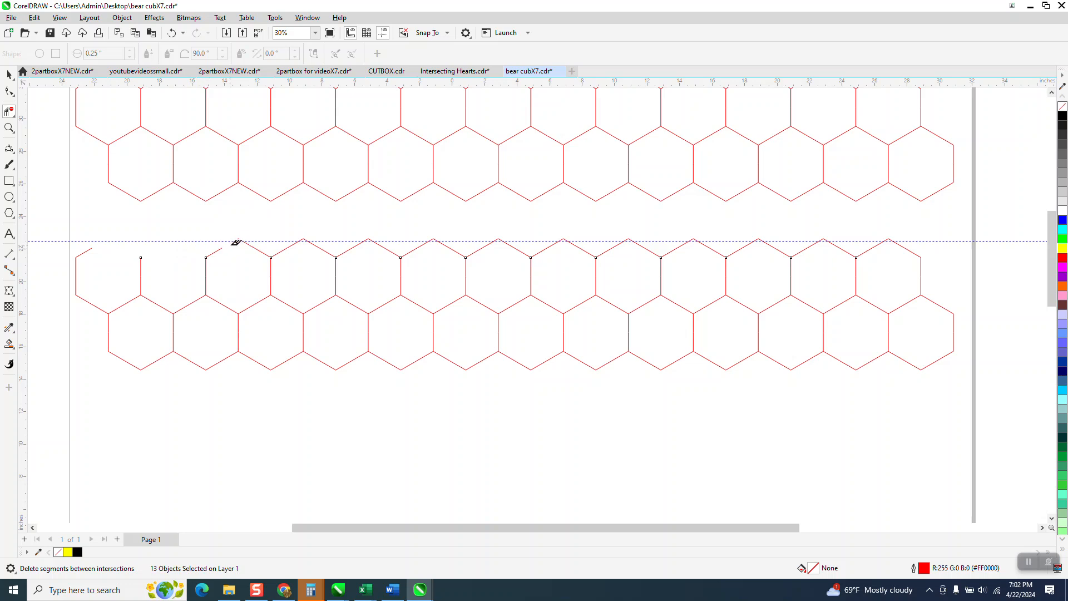
left_click(216, 252)
left_click(243, 241)
left_click(383, 33)
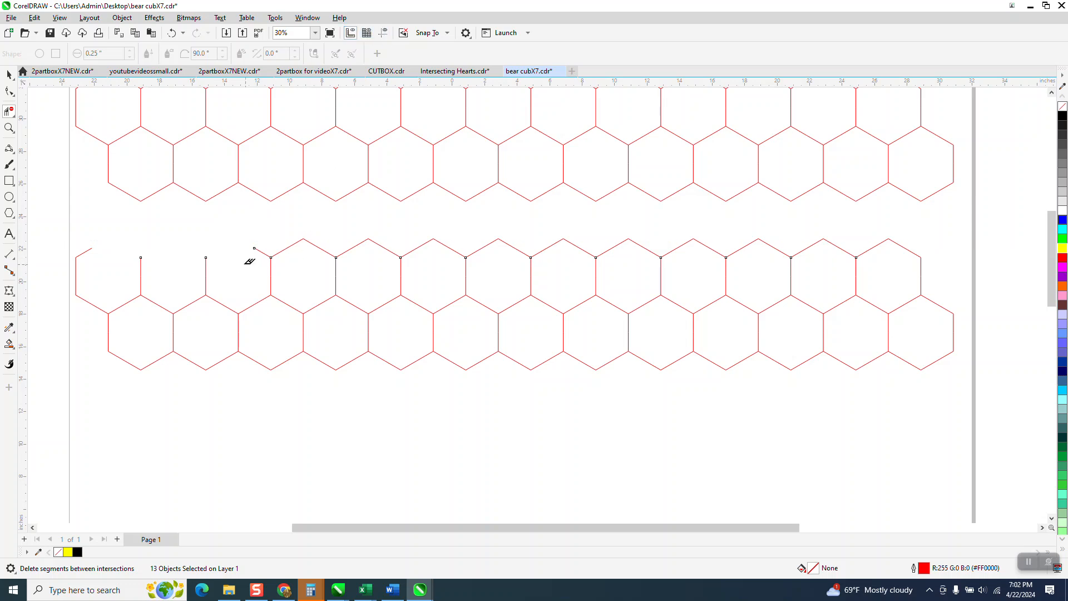
Delete the third hexagon's last upper stub and the peaks along the rest of the row.
left_click(261, 251)
left_click(287, 246)
left_click_drag(288, 239, 499, 243)
left_click_drag(602, 236, 885, 243)
left_click(872, 248)
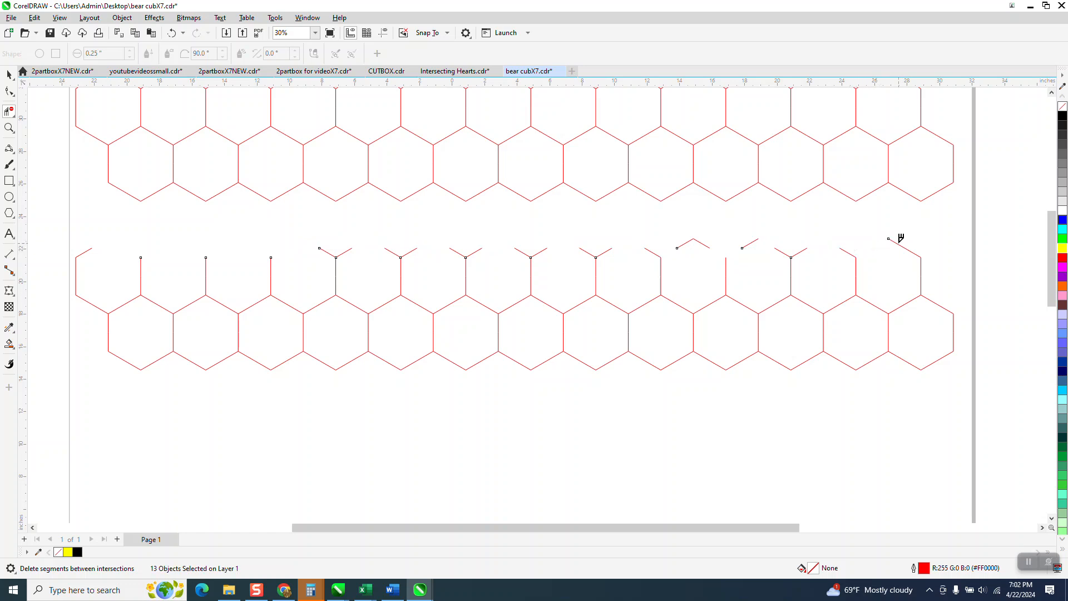
Delete all remaining upper edge fragments from the fourth to the last hexagon, leaving only the vertical sides there.
left_click(916, 253)
left_click(847, 252)
left_click(805, 249)
left_click(328, 251)
left_click(346, 251)
left_click(397, 252)
left_click(456, 252)
left_click(476, 250)
left_click(524, 252)
left_click(541, 251)
left_click(588, 252)
left_click(608, 249)
left_click(650, 251)
left_click_drag(664, 230, 789, 250)
Select both copied rows and nudge them up 3.46 inches to interlock with the rows above.
left_click(9, 74)
scroll(314, 419, "down", 1)
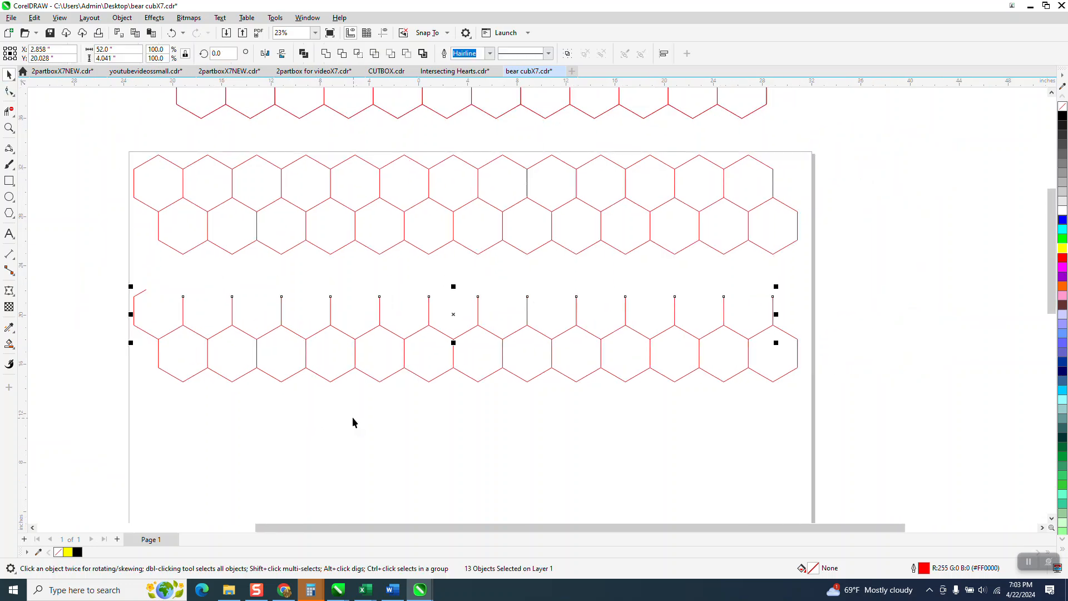
left_click_drag(48, 271, 812, 430)
key("Up")
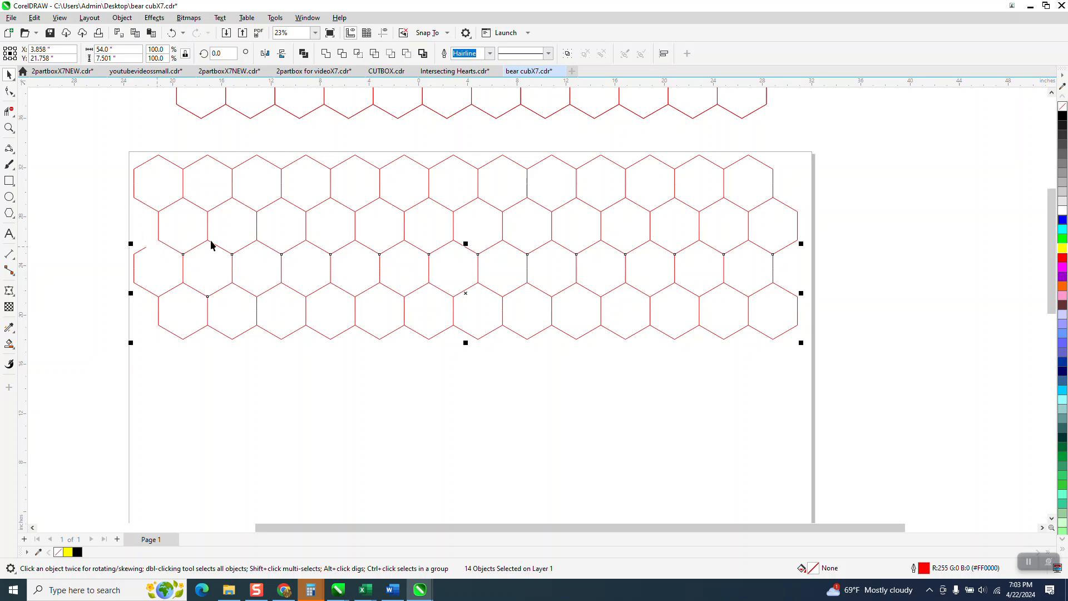
Draw a 2-point line to close the gap in the upper-left edge of the third row's first hexagon.
left_click(9, 127)
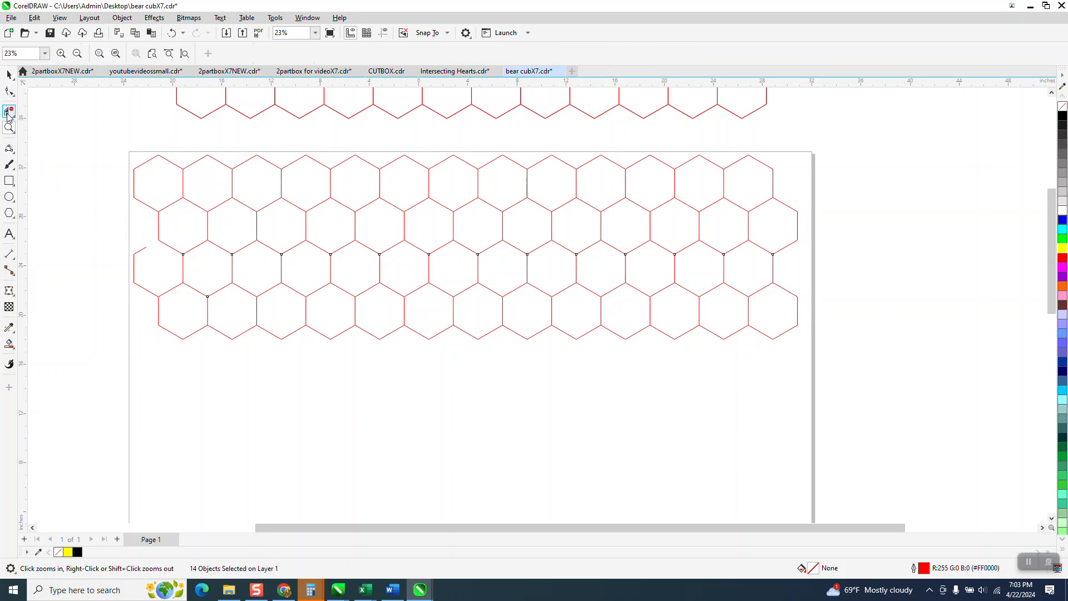
left_click(10, 149)
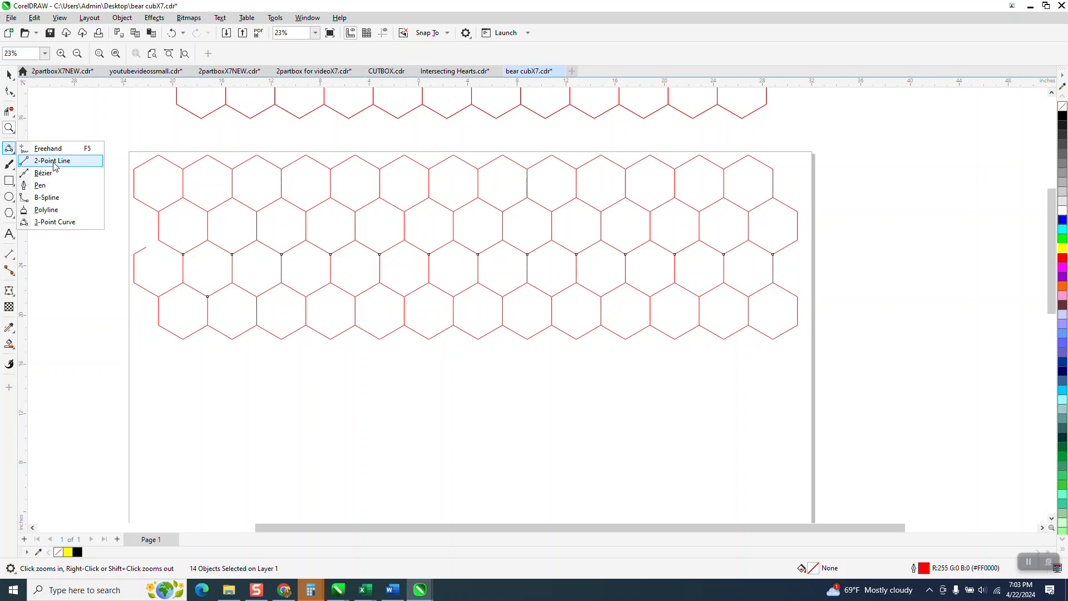
left_click(54, 165)
left_click_drag(148, 246, 134, 254)
Duplicate the four interlocked rows and move the copy down in 3.46-inch nudges until a gap separates the two blocks.
left_click(9, 74)
scroll(85, 220, "down", 1)
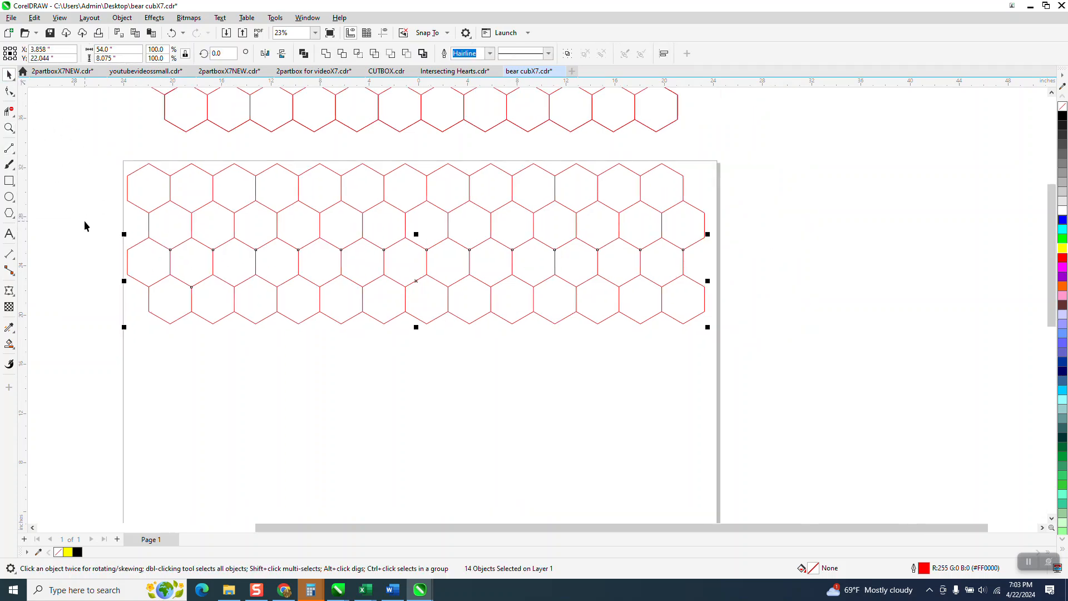
left_click_drag(92, 142, 729, 366)
left_click(60, 122)
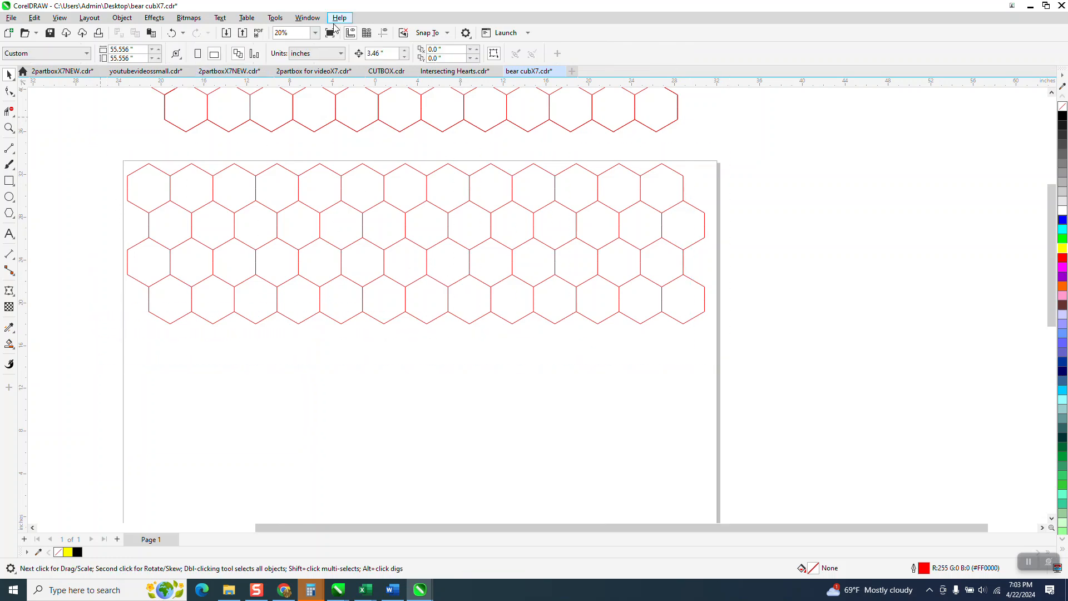
left_click_drag(463, 301, 770, 349)
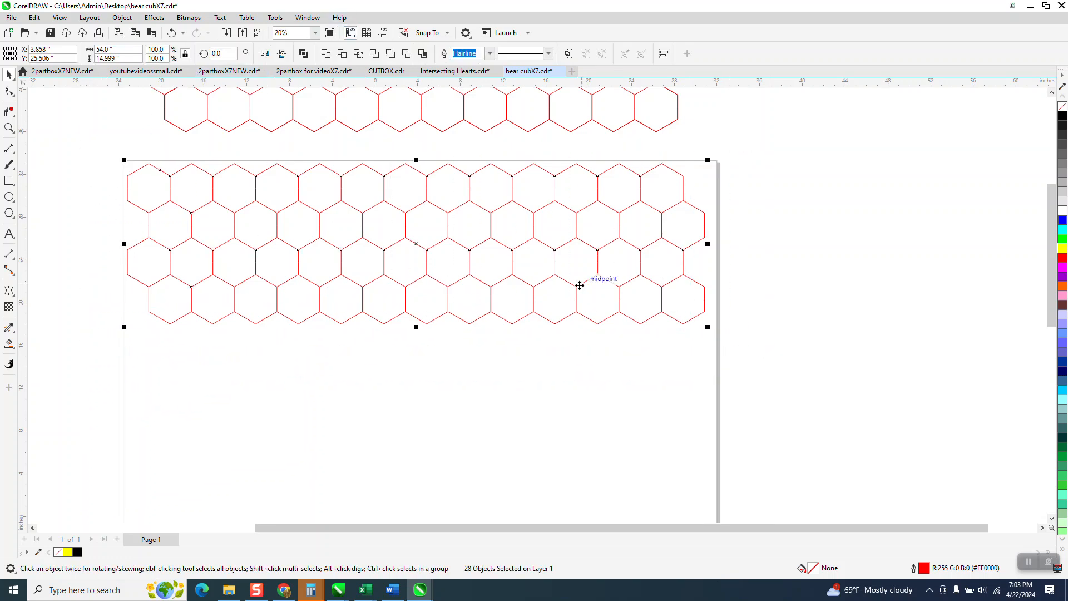
key("ctrl+d")
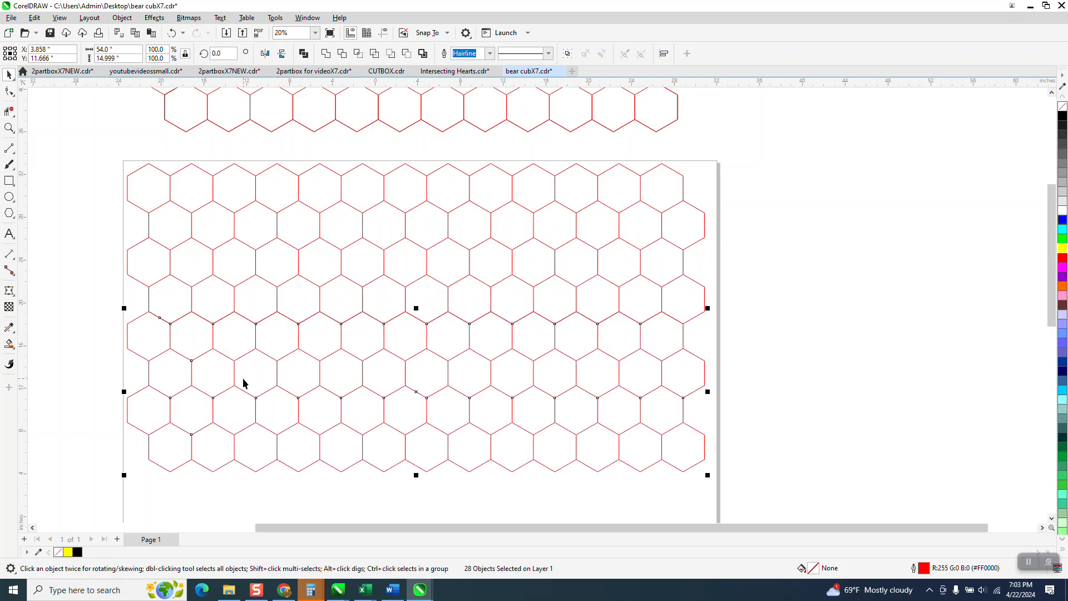
key("Down")
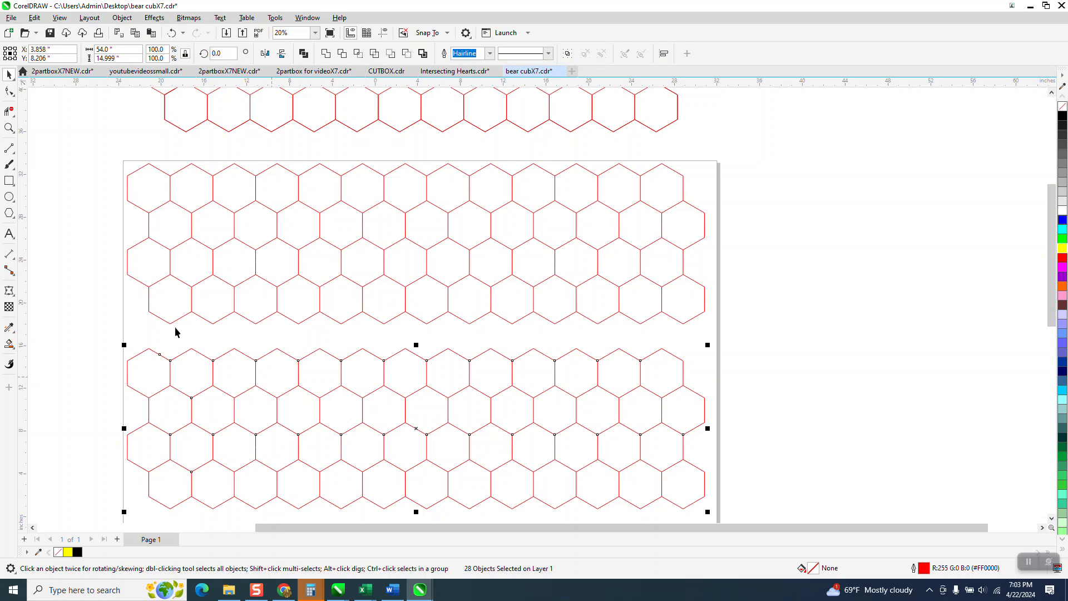
Convert the 13 hexagons of the copied block's first row to curves and open them for node editing.
left_click(9, 128)
left_click_drag(98, 312, 813, 412)
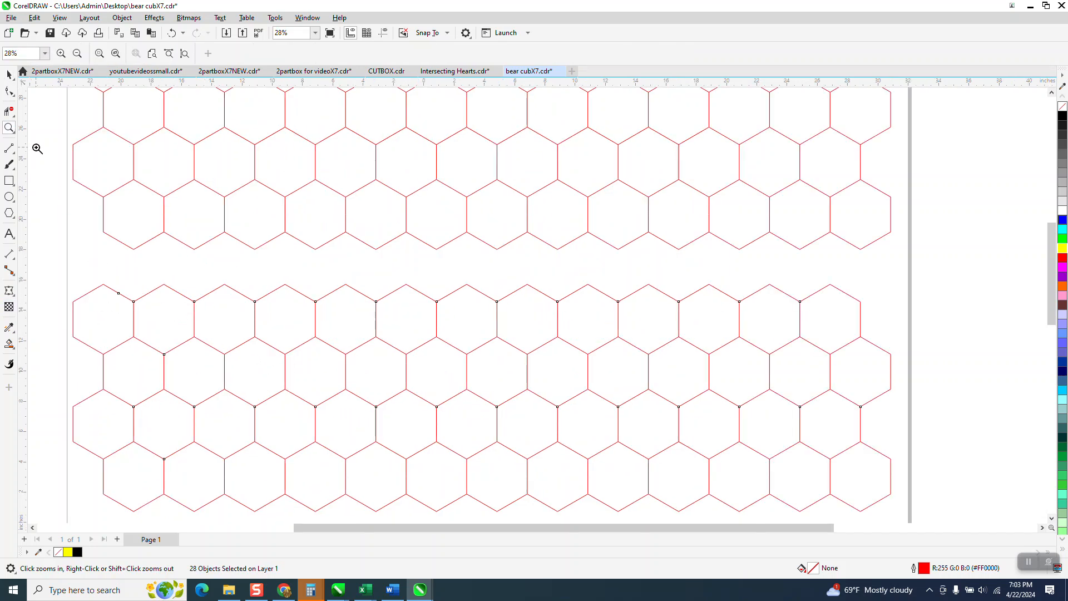
key("space")
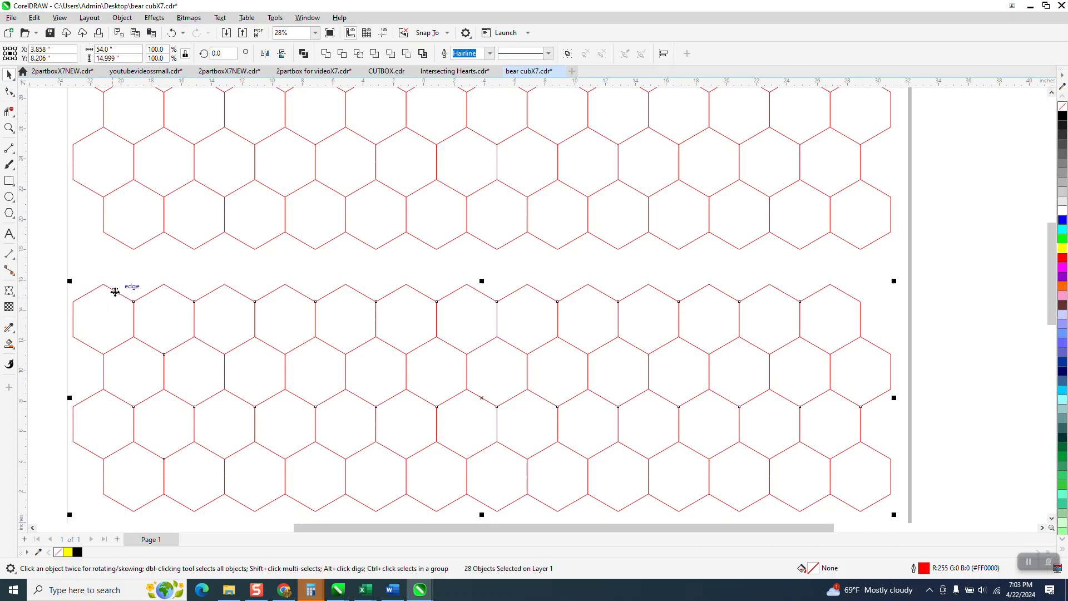
left_click(9, 92)
left_click(9, 74)
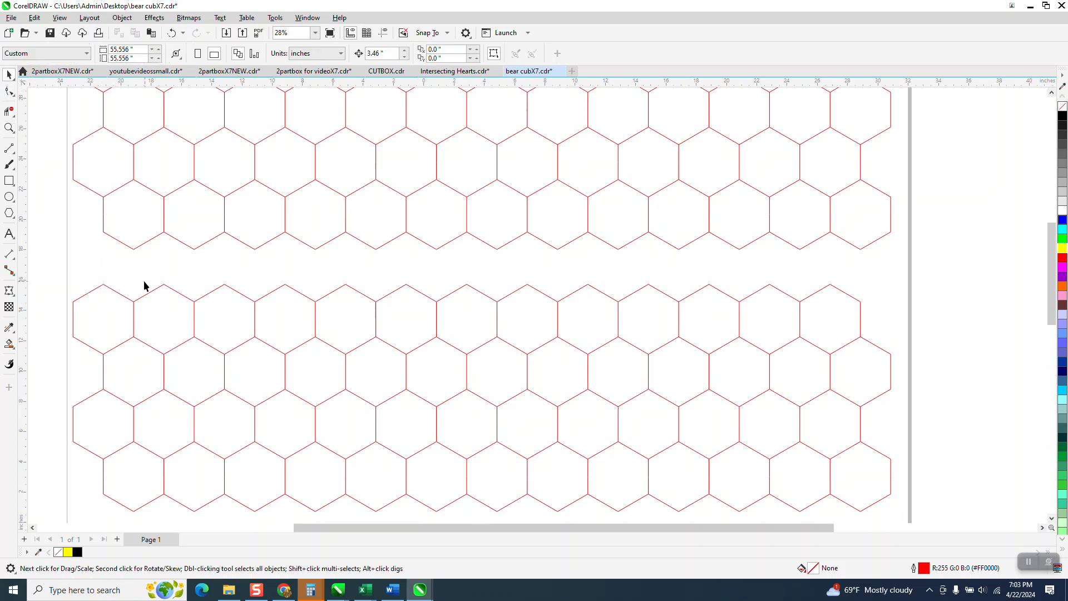
scroll(142, 287, "down", 1)
left_click_drag(694, 356, 713, 352)
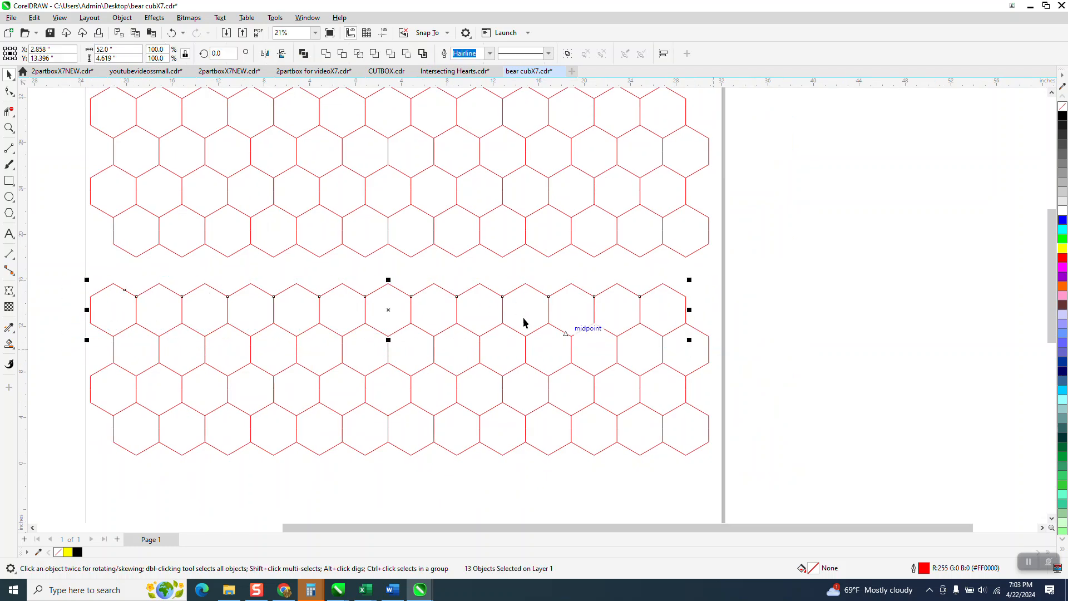
left_click(122, 18)
left_click(165, 306)
left_click(9, 94)
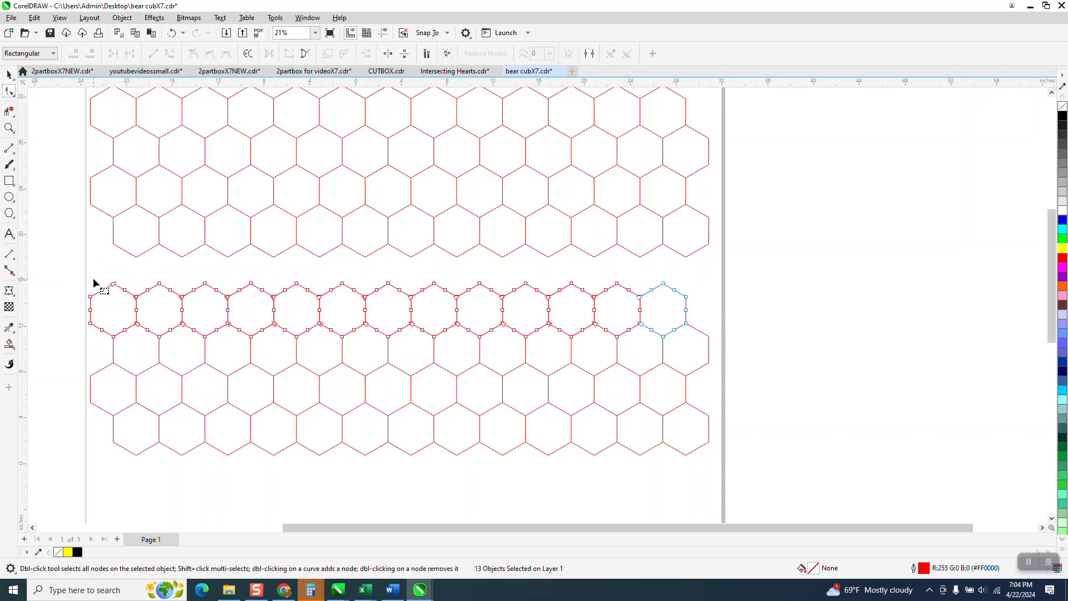
Break apart the curves at the nodes along the upper edges of all 13 hexagons in the copied block's first row.
left_click_drag(417, 297, 680, 298)
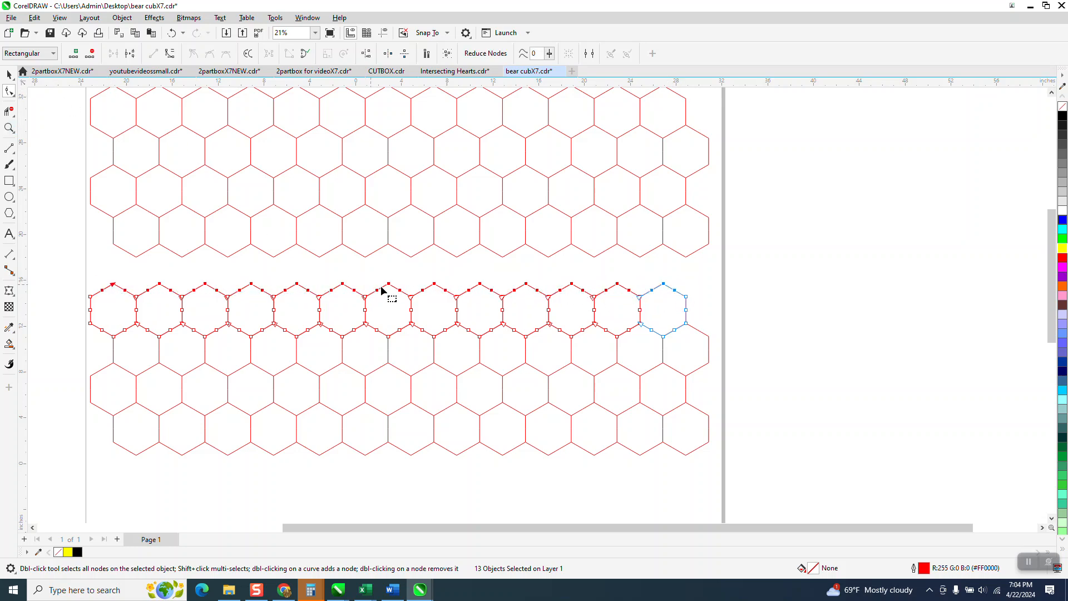
right_click(436, 286)
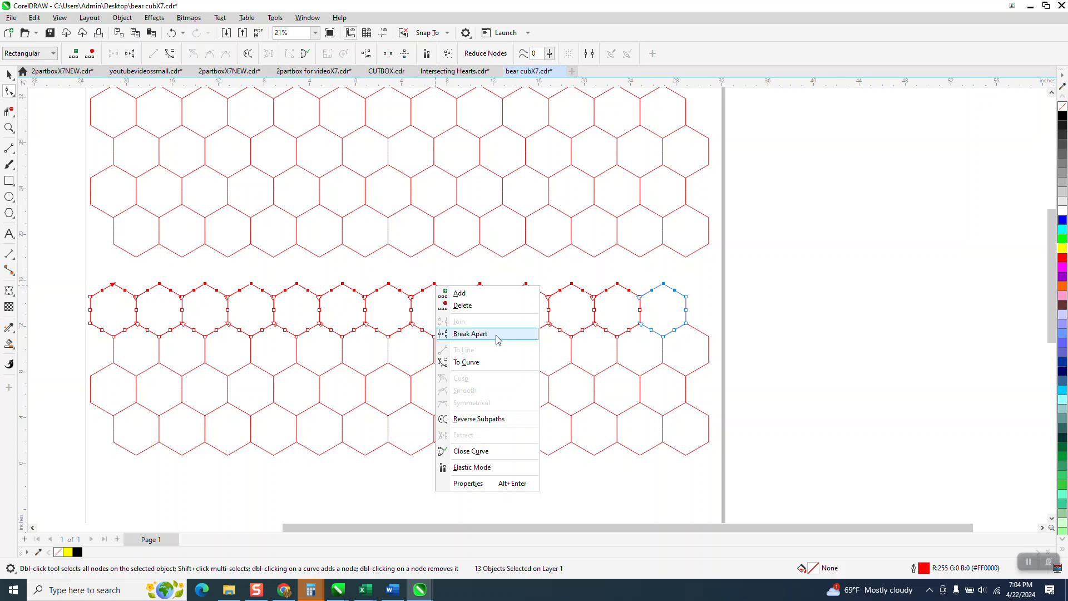
left_click(494, 333)
Try to remove the row's upper edges in a single sweep with Virtual Segment Delete, and undo it.
left_click(9, 111)
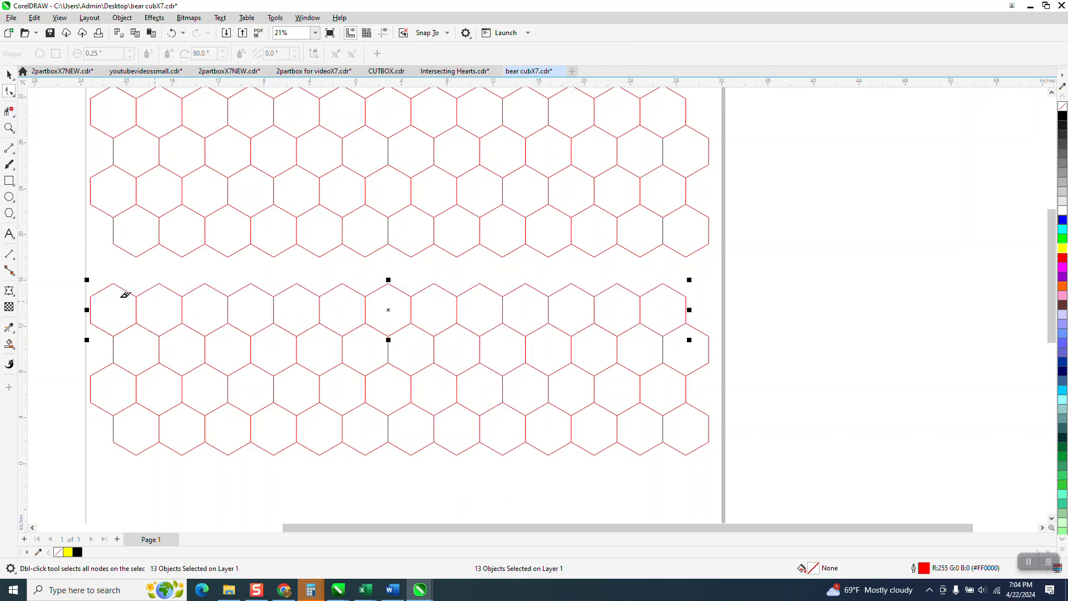
left_click_drag(100, 280, 683, 288)
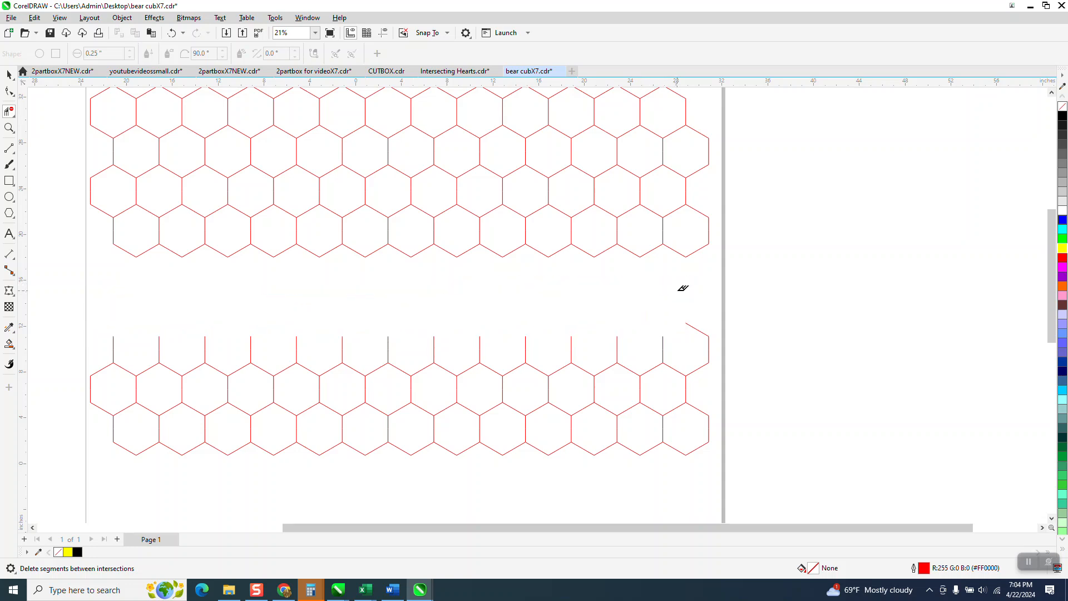
left_click(172, 32)
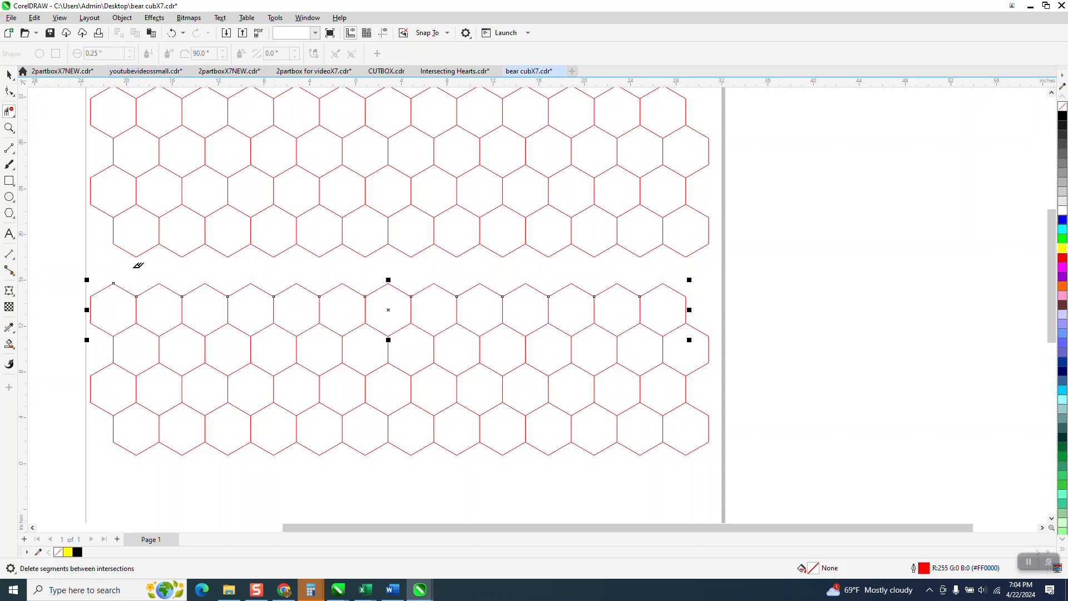
Delete the upper edges of the row's first five hexagons with Virtual Segment Delete, keeping the first hexagon's upper-left edge.
left_click(168, 287)
left_click(125, 289)
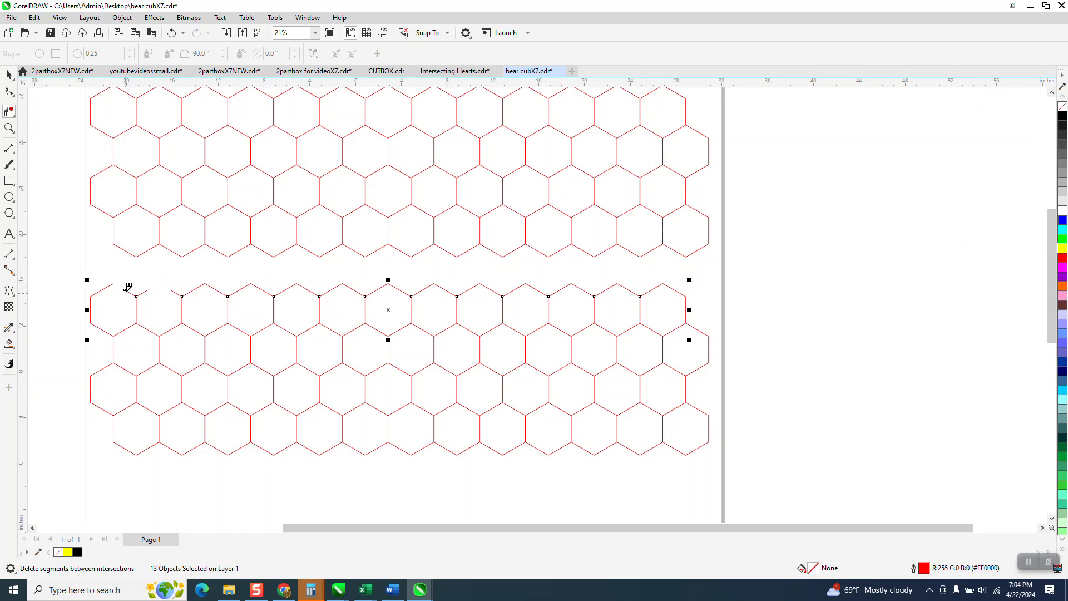
left_click(144, 290)
left_click(211, 287)
left_click(245, 286)
left_click(236, 291)
left_click(284, 289)
left_click(308, 288)
Delete the upper edges of the sixth and seventh hexagons, undoing the wrongly removed segment.
left_click(351, 289)
left_click(172, 33)
left_click(341, 284)
left_click(329, 288)
left_click(377, 289)
left_click(394, 286)
left_click(370, 292)
left_click(407, 291)
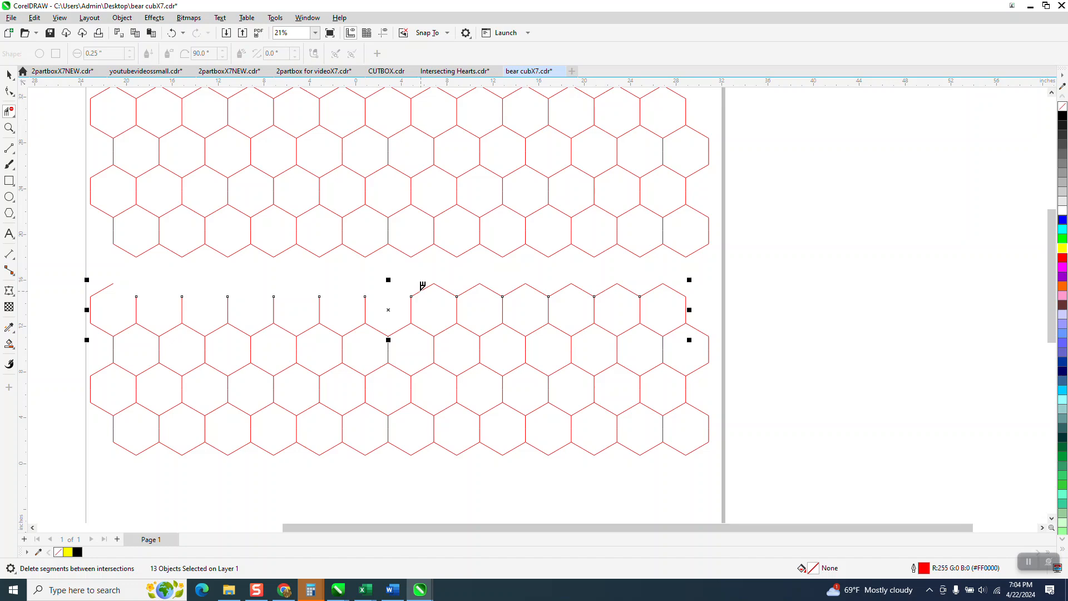
Delete the upper edges of the eighth to tenth hexagons, undoing removals that also take the tenth hexagon's vertical side.
left_click(428, 286)
left_click(477, 287)
left_click(485, 286)
left_click(497, 292)
left_click(508, 292)
left_click(528, 286)
left_click(559, 290)
left_click(540, 292)
left_click(171, 33)
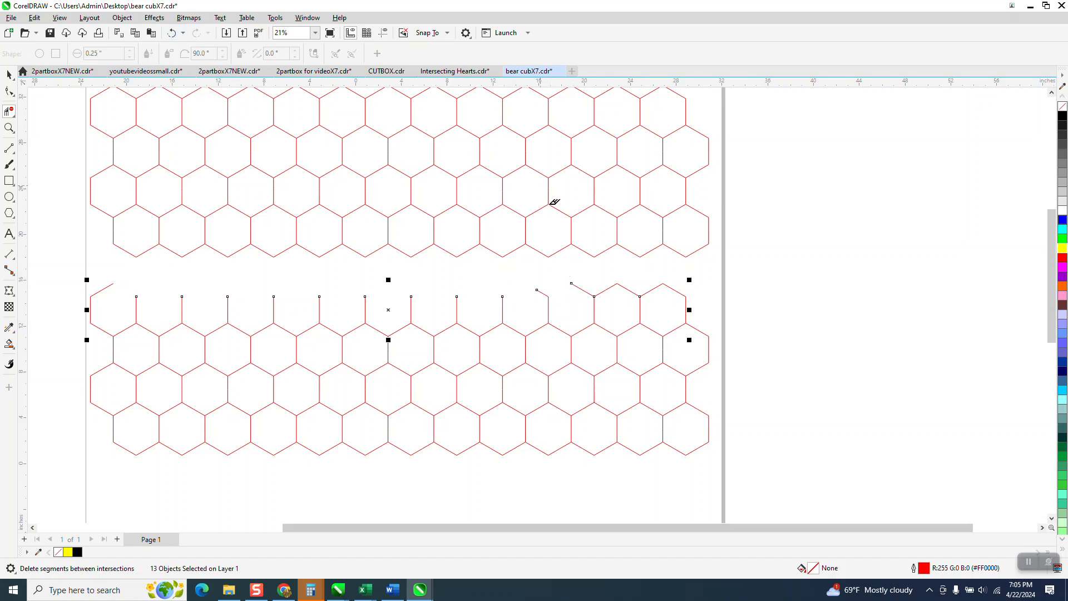
left_click(539, 291)
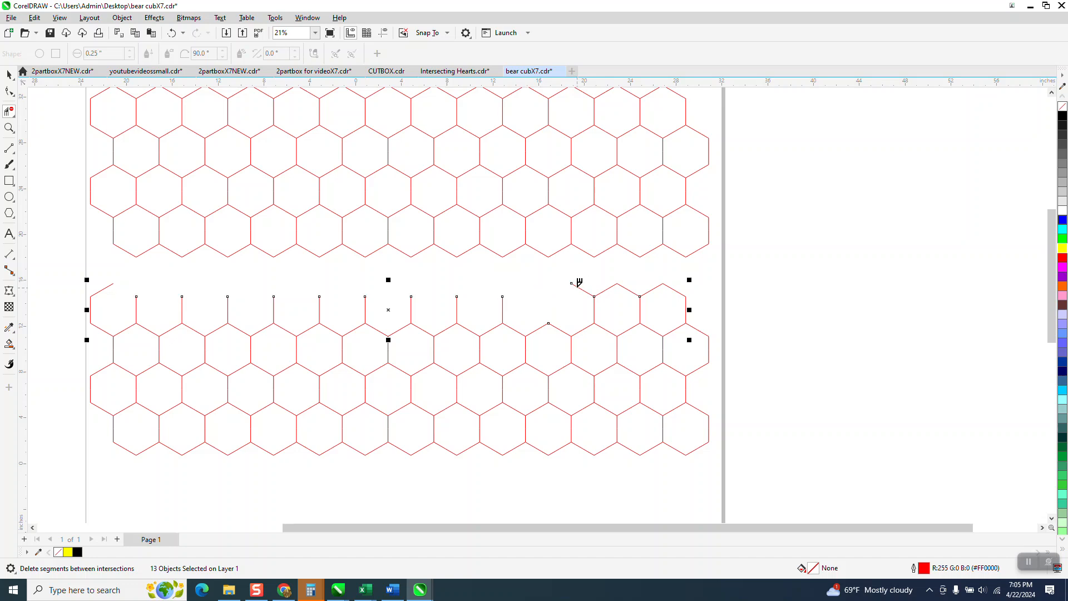
left_click(171, 33)
Delete the upper edges of the row's last three hexagons.
left_click(577, 287)
left_click(589, 292)
left_click(628, 287)
left_click(656, 287)
left_click(683, 293)
left_click(647, 292)
Break the curve apart at the tenth hexagon's upper-right corner and delete the leftover edge stub with Virtual Segment Delete.
left_click(9, 91)
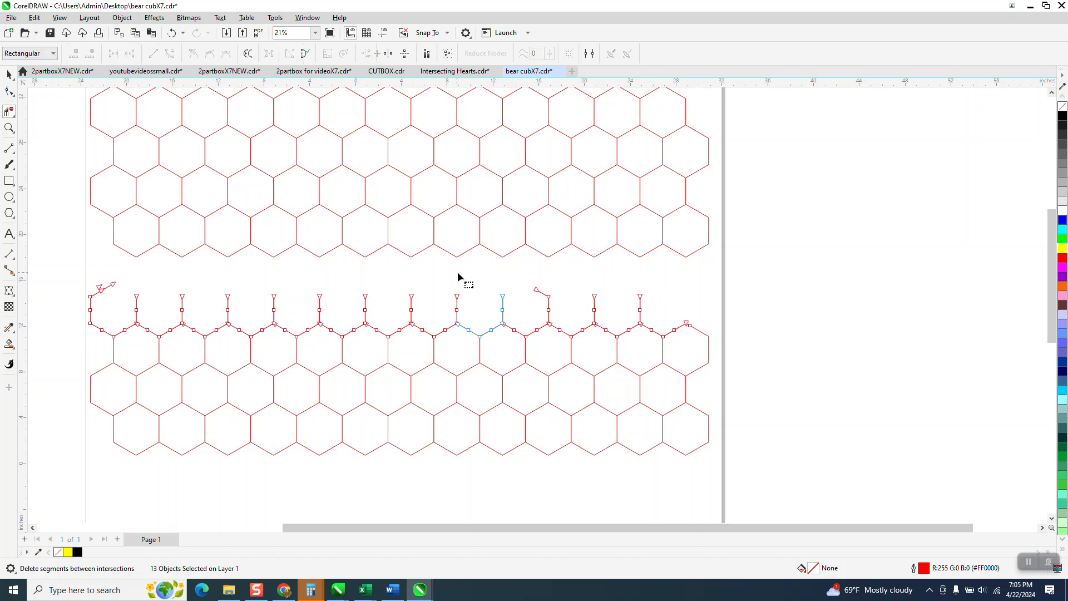
right_click(549, 300)
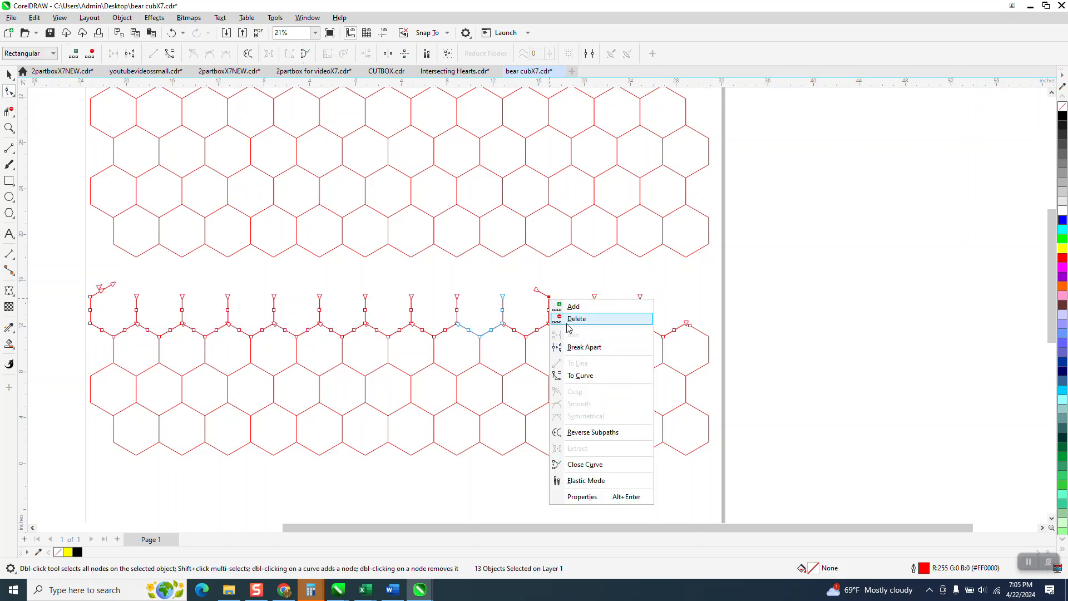
left_click(573, 347)
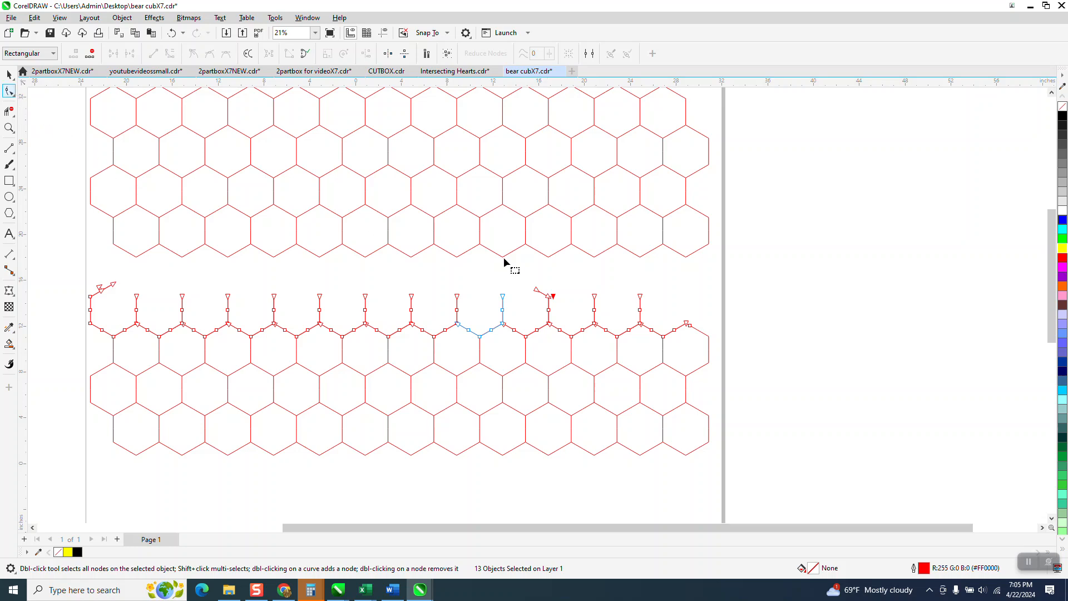
left_click(9, 111)
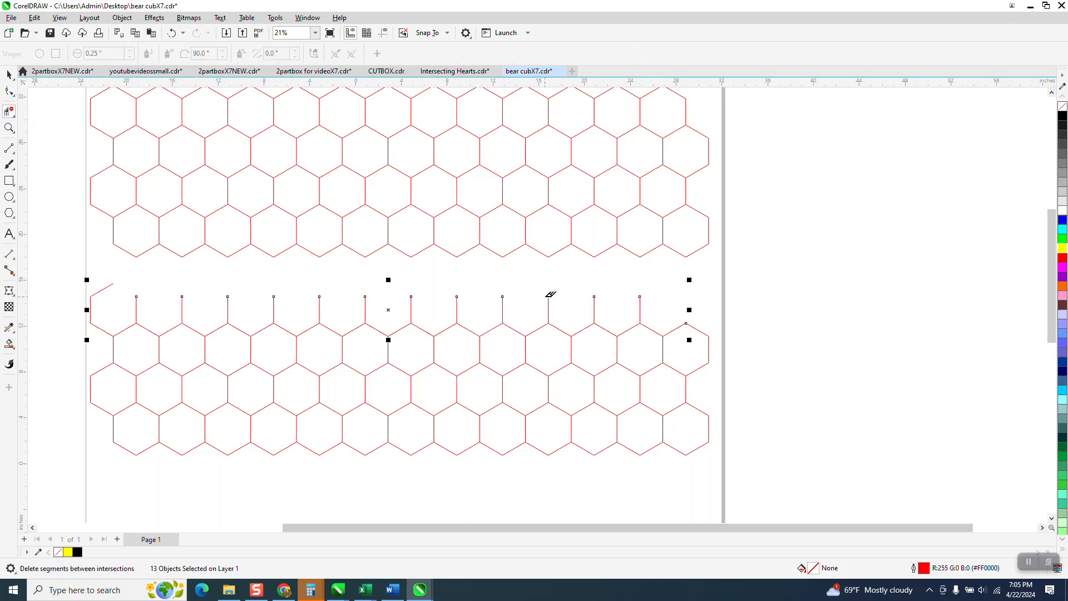
Nudge the trimmed row up 3.46 inches against the block above, and the three rows beneath it up by the same distance.
left_click(9, 74)
scroll(309, 316, "down", 2)
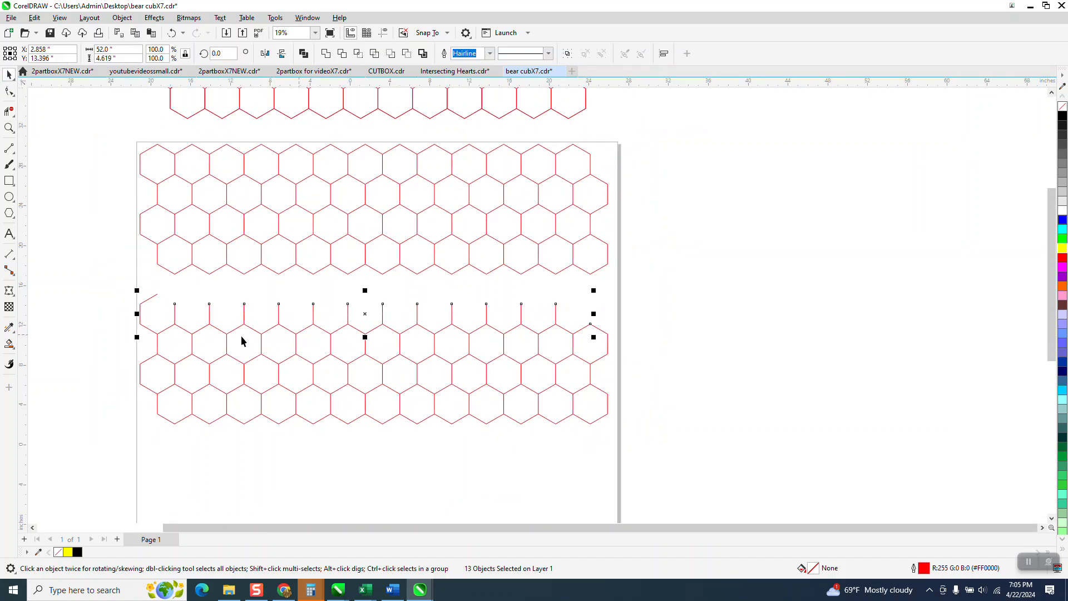
key("Up")
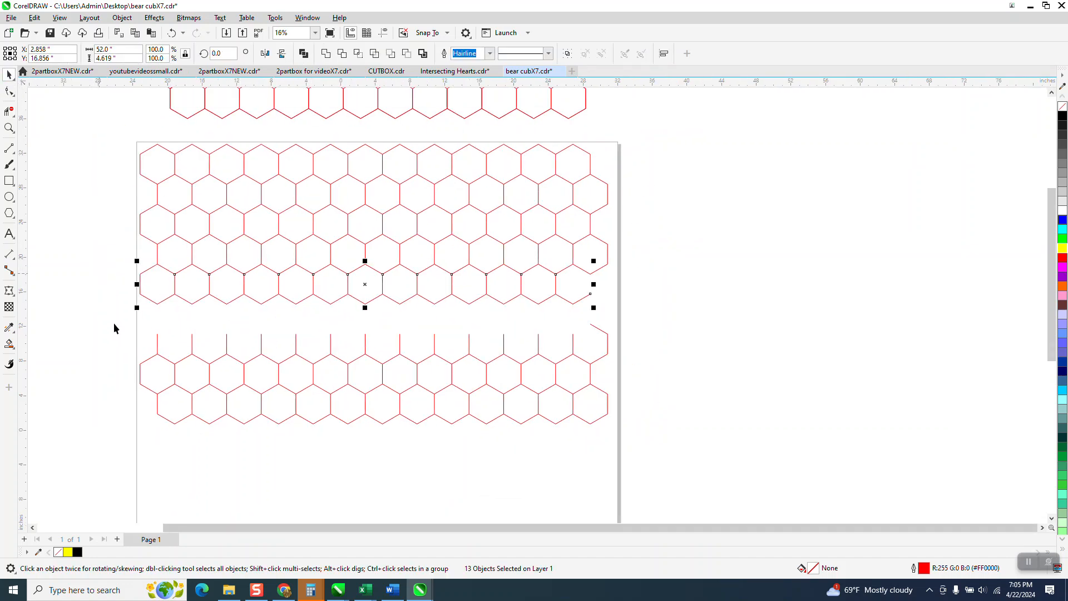
left_click_drag(101, 329, 599, 442)
left_click_drag(109, 300, 648, 442)
key("Up")
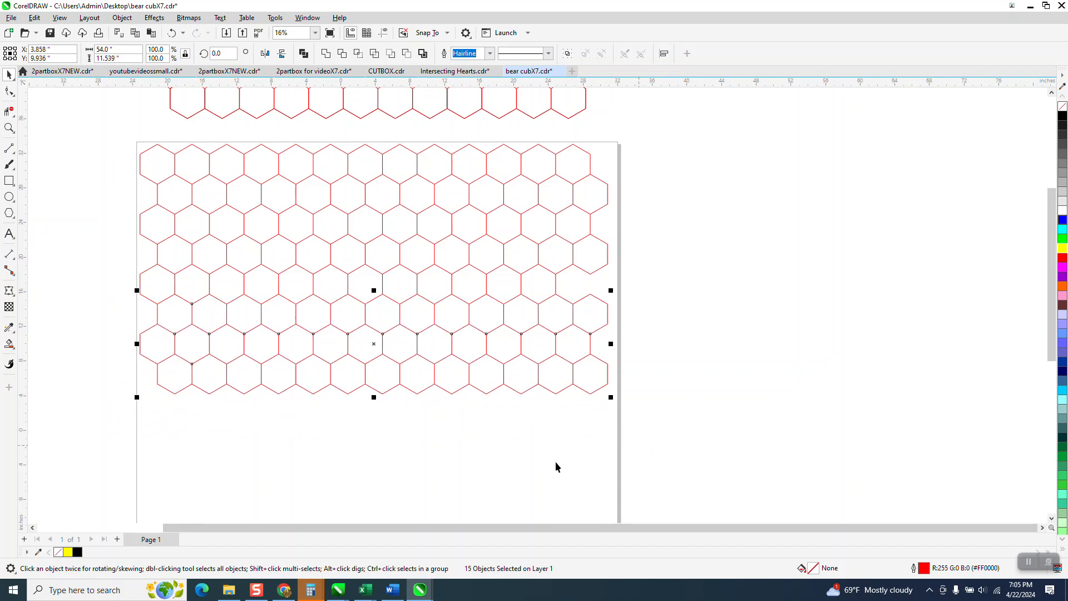
scroll(473, 406, "down", 1)
scroll(455, 394, "down", 1)
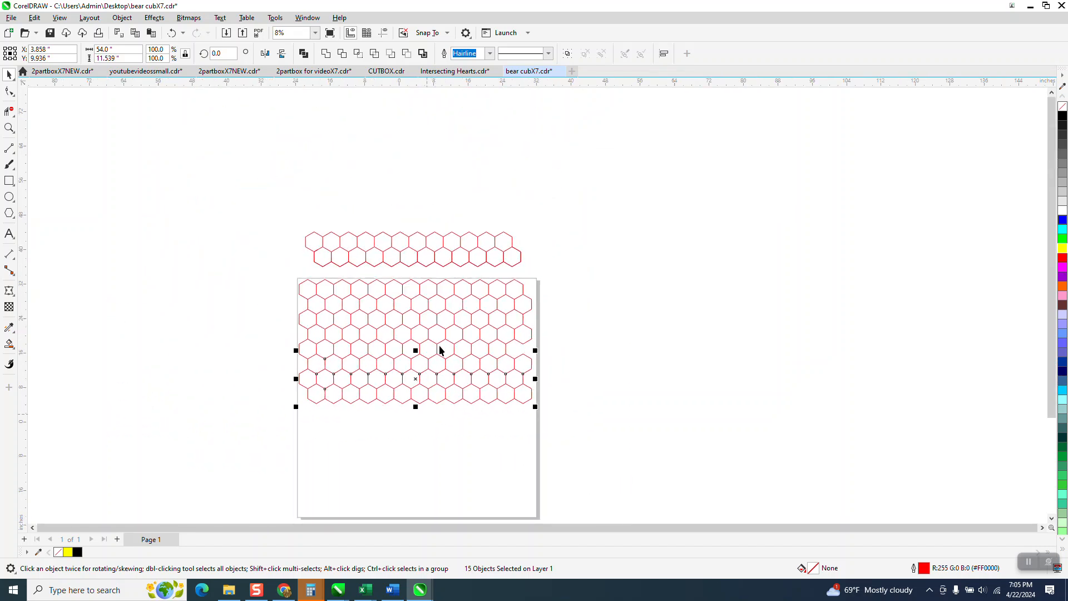
left_click(592, 304)
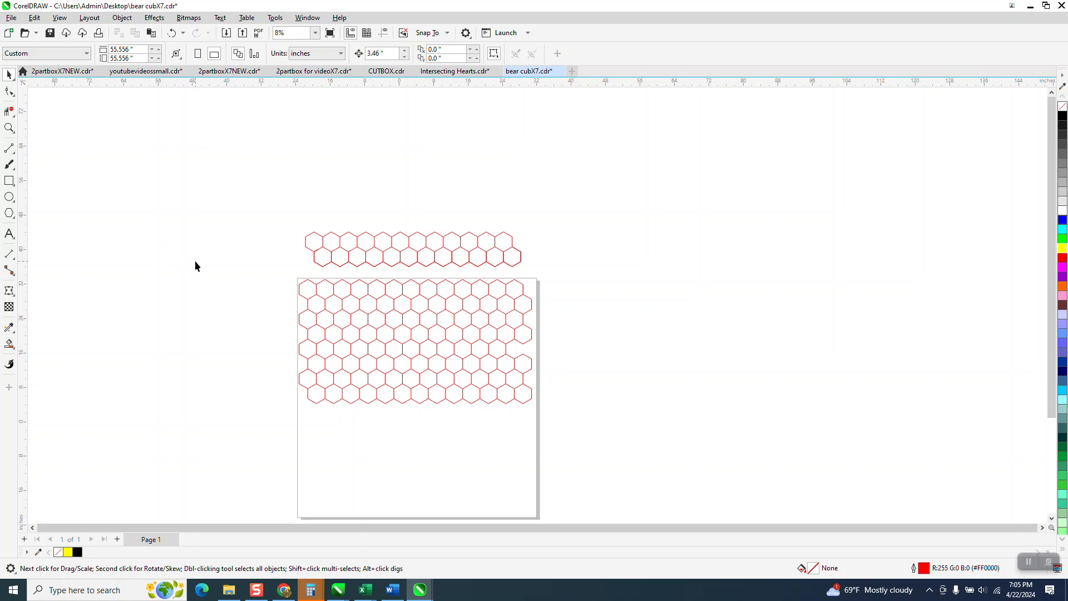
Duplicate the eight rows on the page and move the copy down in nine 3.46-inch nudges, leaving a gap between the blocks.
left_click(9, 128)
left_click_drag(262, 245, 644, 439)
scroll(380, 280, "down", 1)
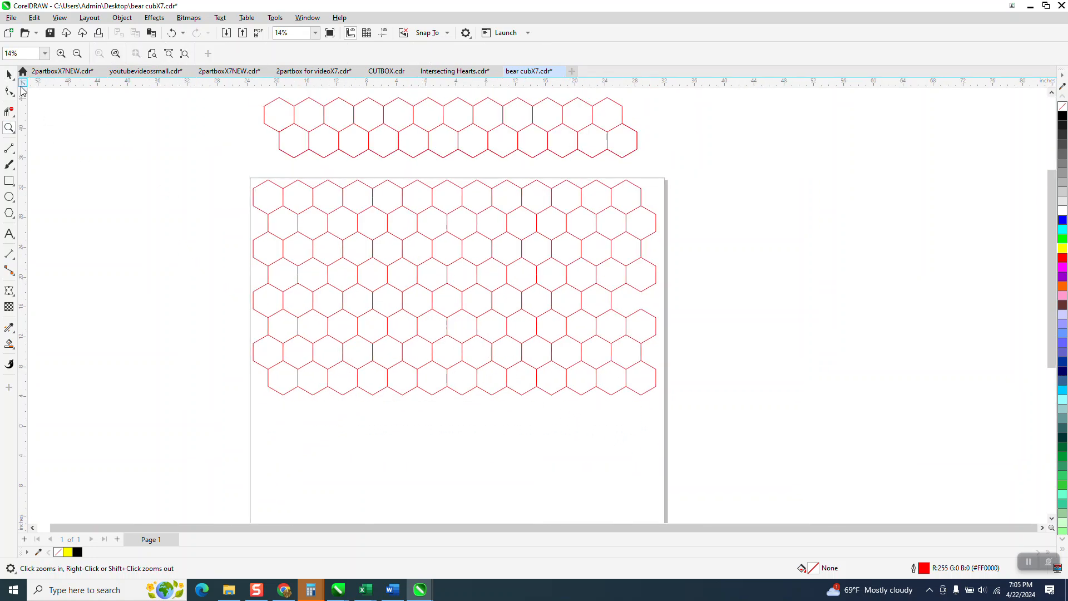
left_click(8, 74)
scroll(231, 174, "down", 2)
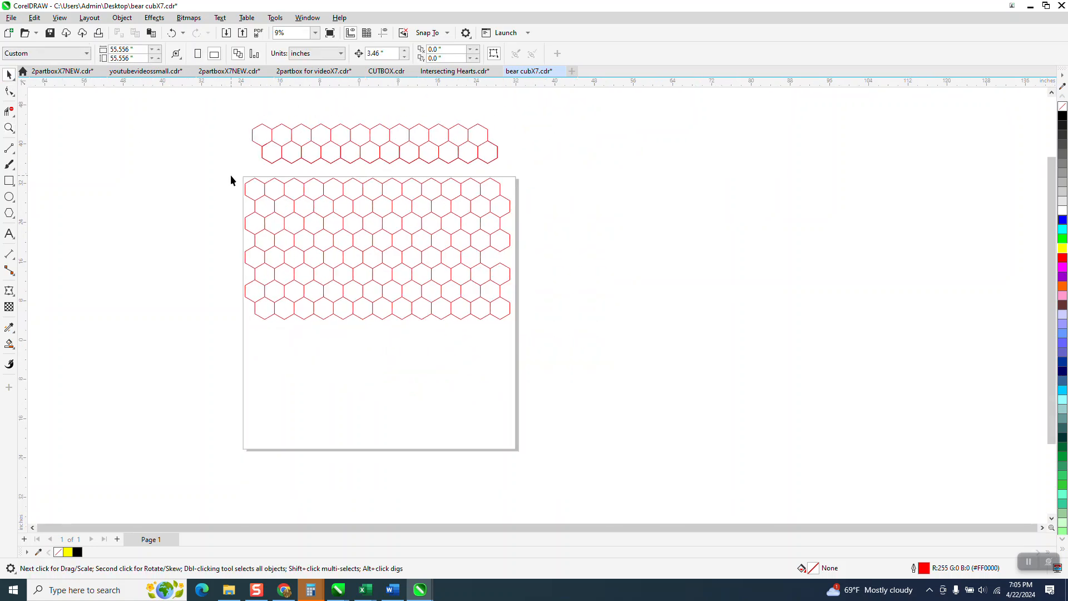
left_click_drag(230, 174, 569, 342)
key("KP_Add")
key("Down")
key("Down")
key("Down")
key("Down")
key("Down")
key("Down")
key("Down")
key("Down")
key("Down")
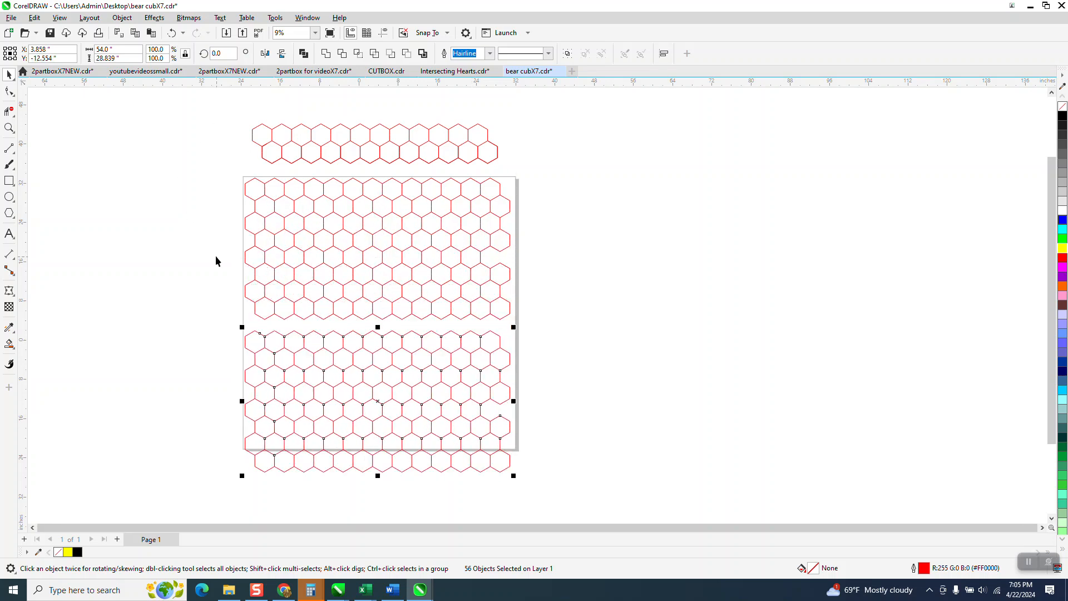
Select the 13 hexagons in the first row of the eight-row copy, convert them to curves and open them for node editing.
left_click(9, 128)
left_click_drag(212, 298, 620, 431)
left_click(11, 92)
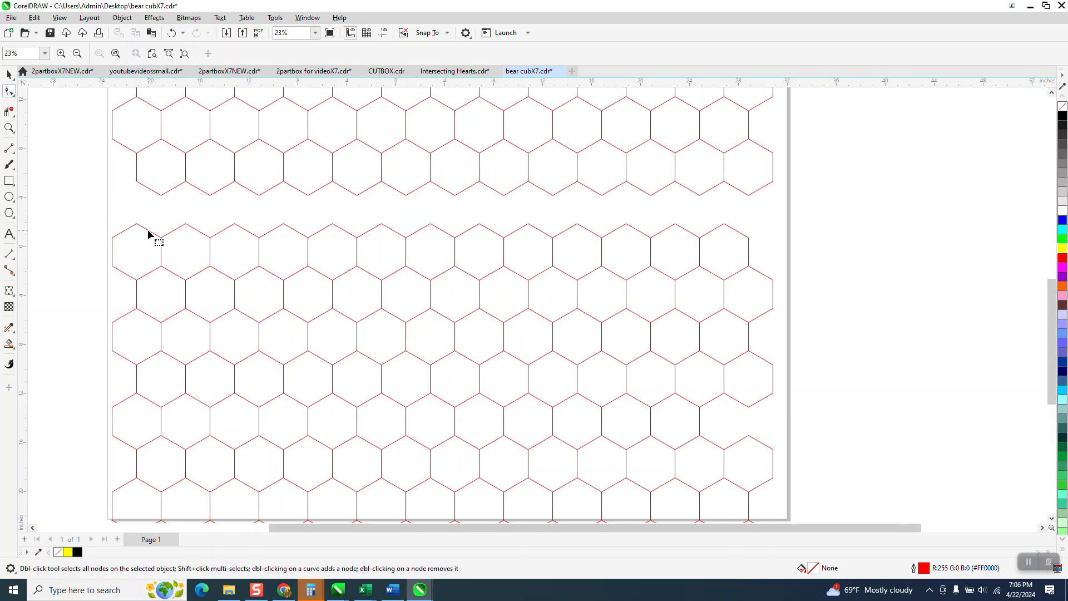
left_click(151, 233)
left_click(9, 74)
left_click_drag(82, 209, 765, 301)
left_click(9, 92)
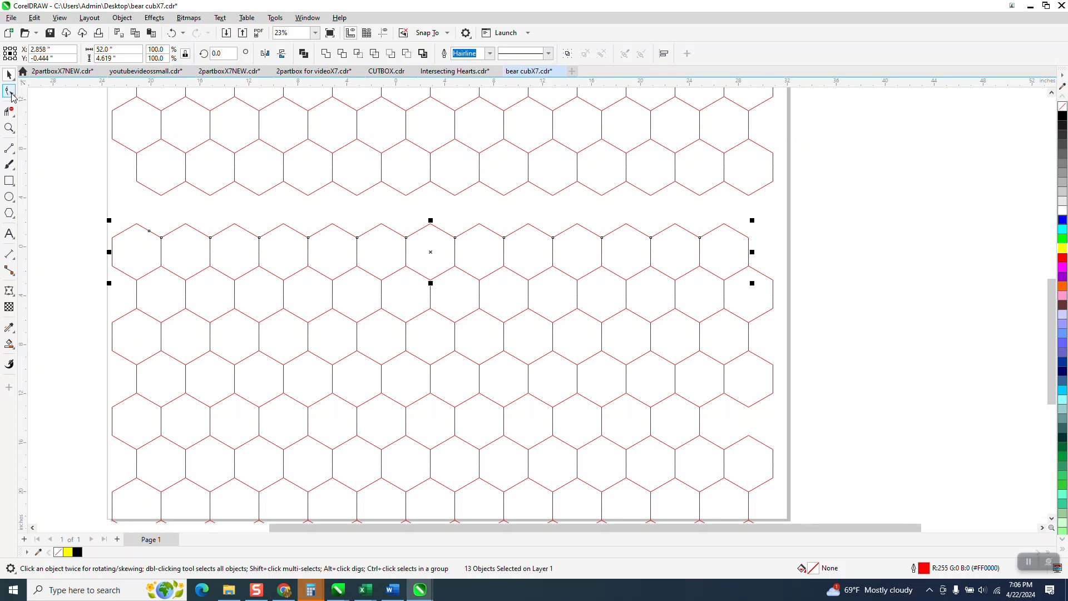
left_click(131, 162)
left_click(9, 74)
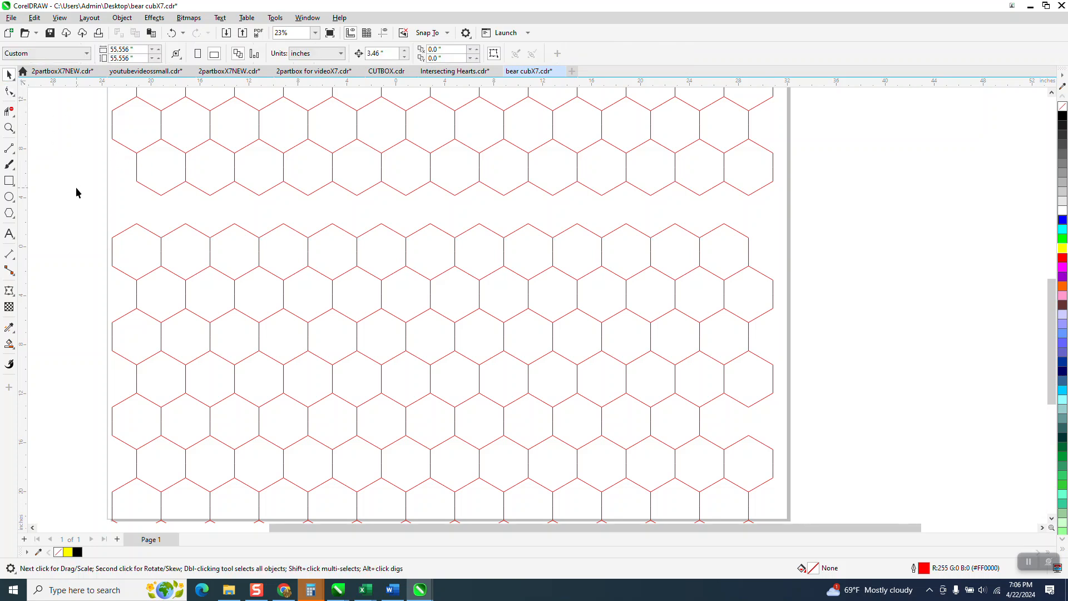
left_click_drag(621, 313, 772, 306)
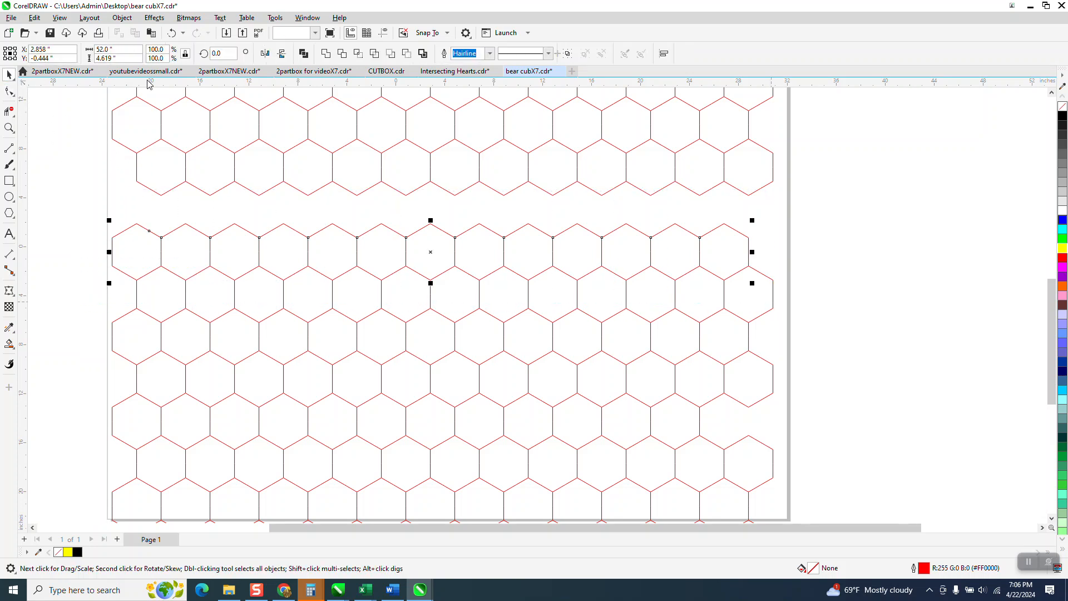
left_click(115, 18)
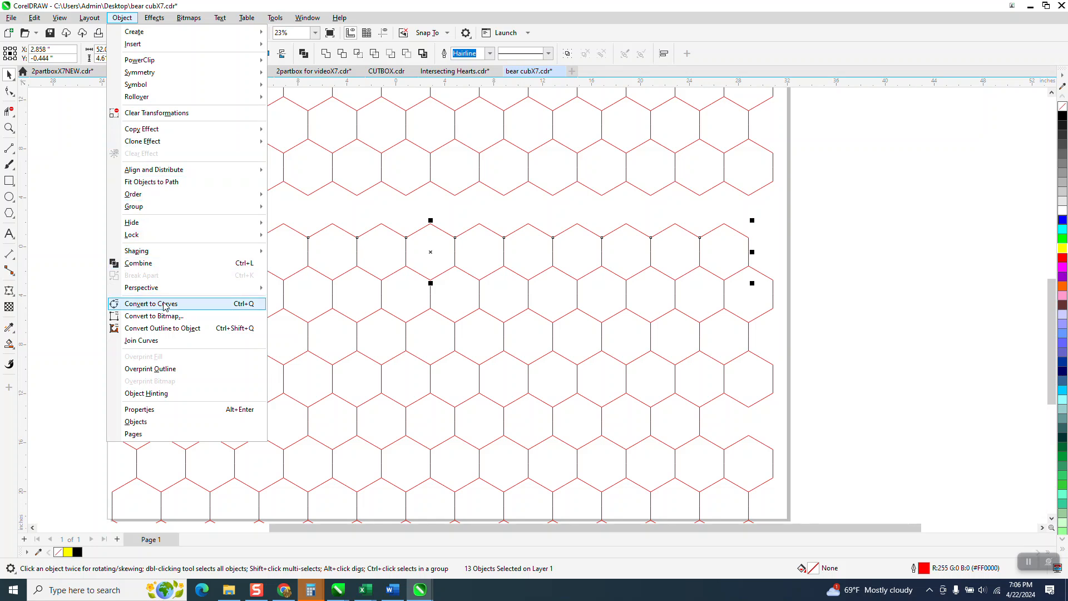
left_click(159, 302)
left_click(9, 91)
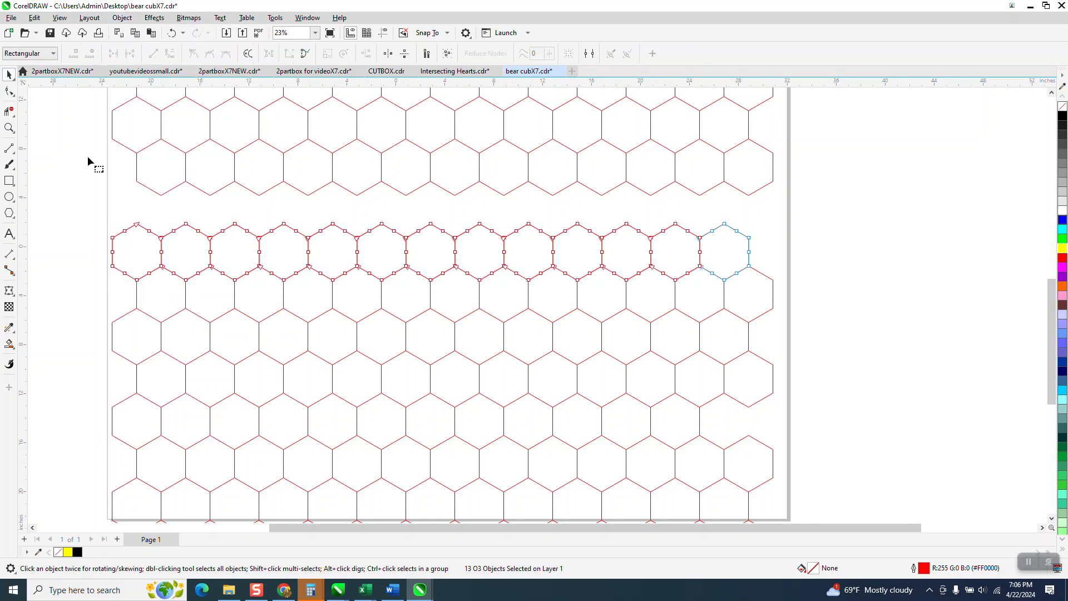
Break apart the curves at the top corner nodes of all 13 hexagons in the copy's first row.
left_click(9, 127)
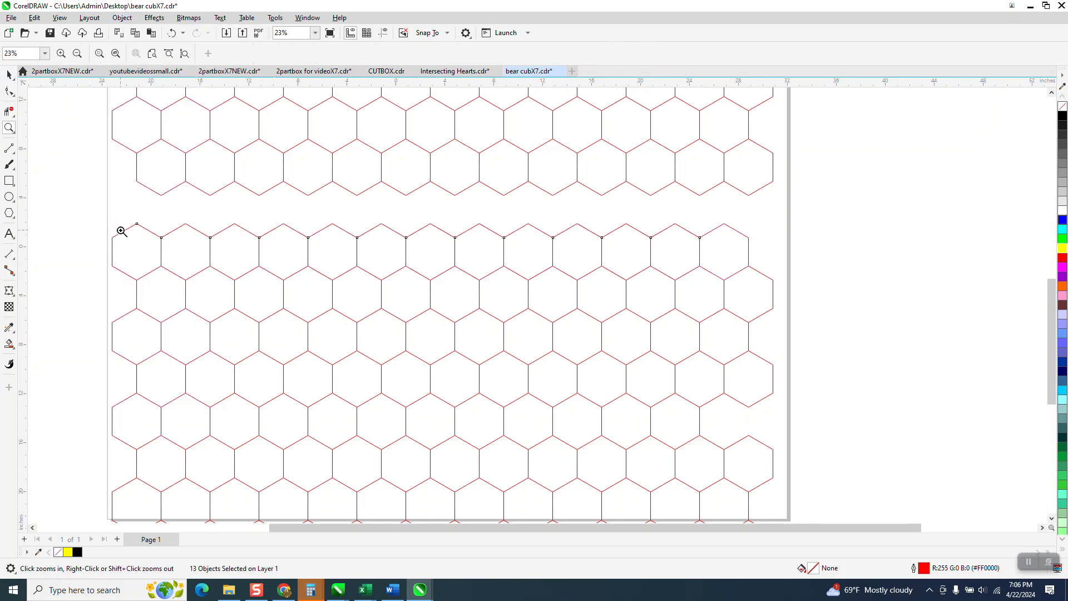
left_click(9, 91)
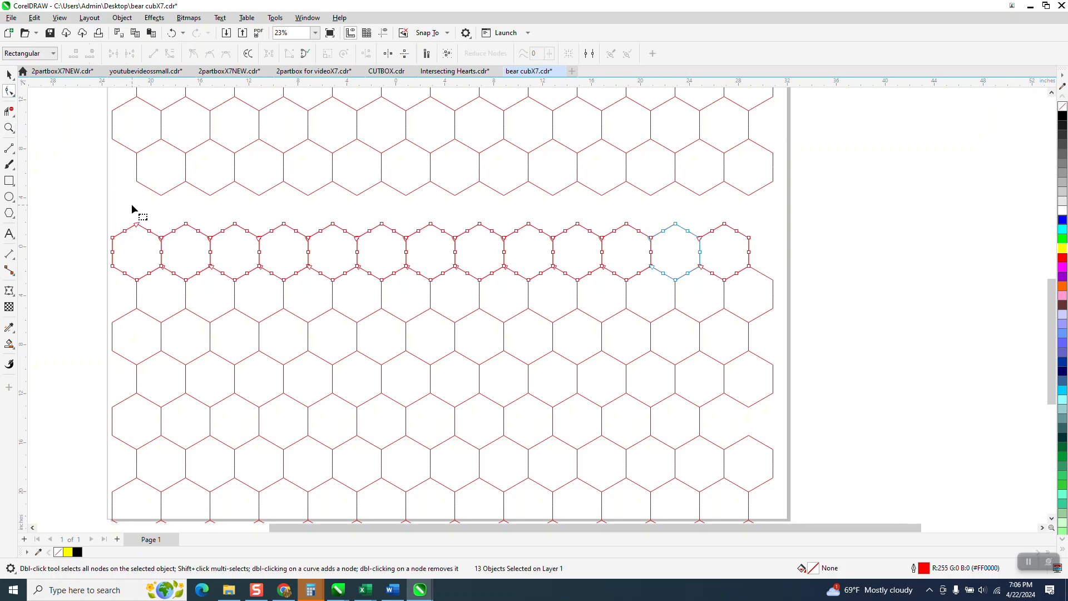
left_click_drag(124, 212, 748, 228)
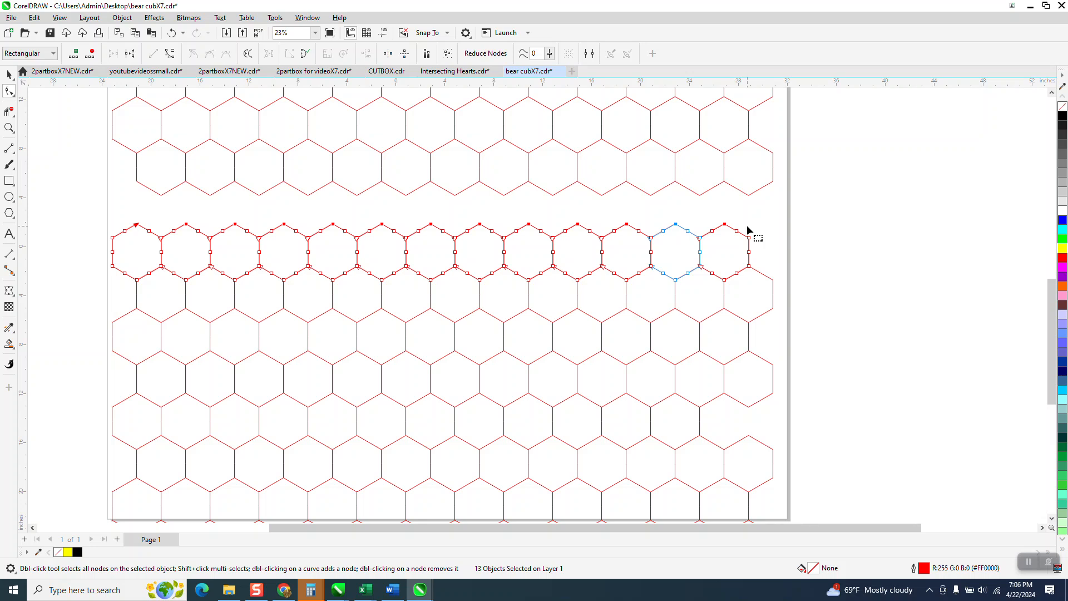
right_click(677, 224)
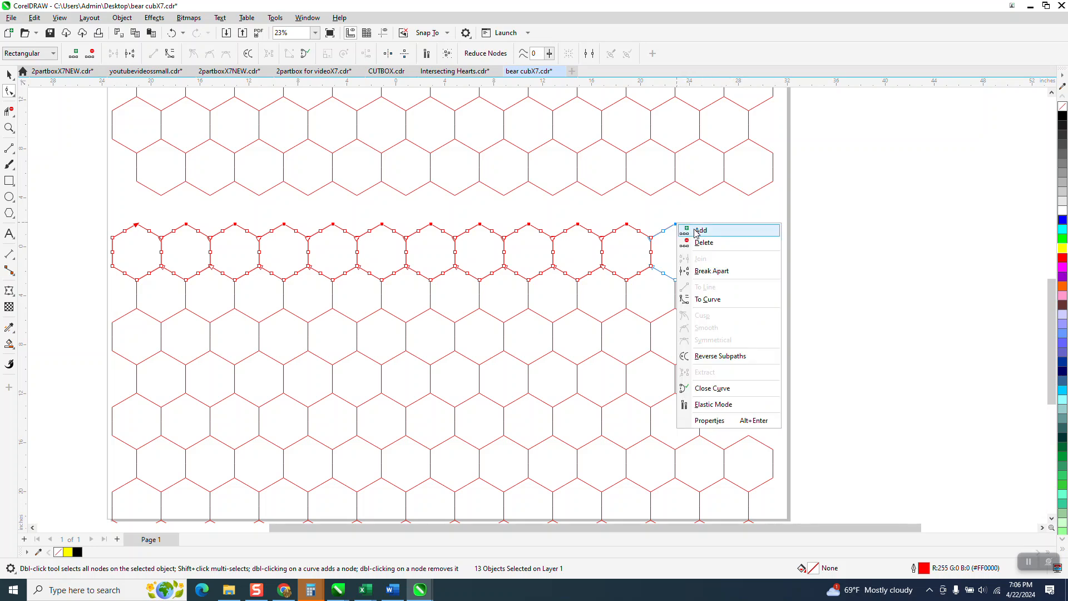
left_click(706, 269)
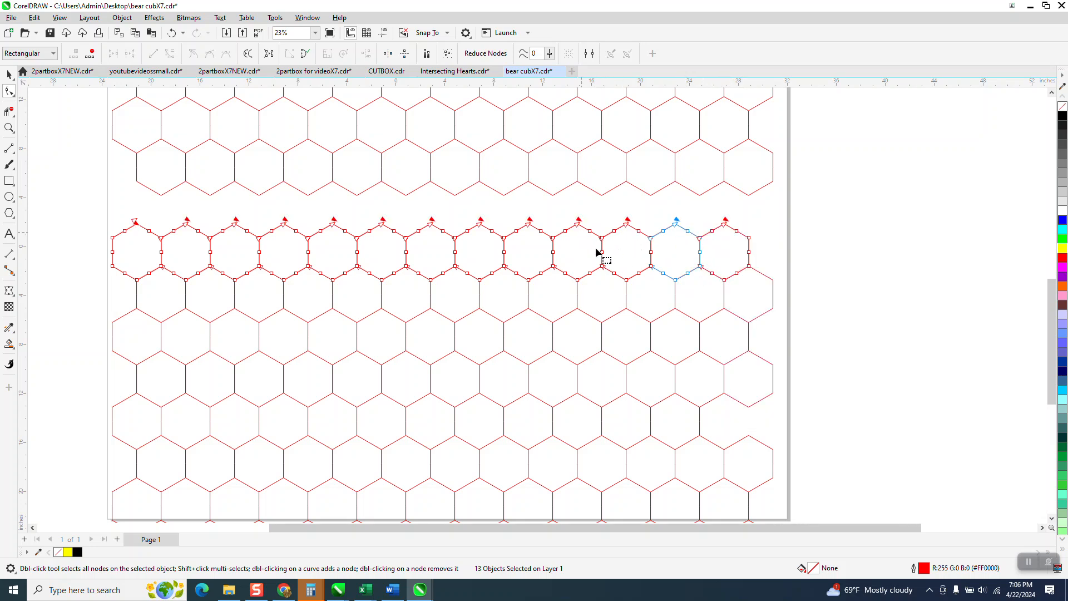
Break apart the curves at the upper side corner nodes of all 13 hexagons in the copy's first row.
left_click(9, 128)
left_click_drag(92, 222, 811, 323)
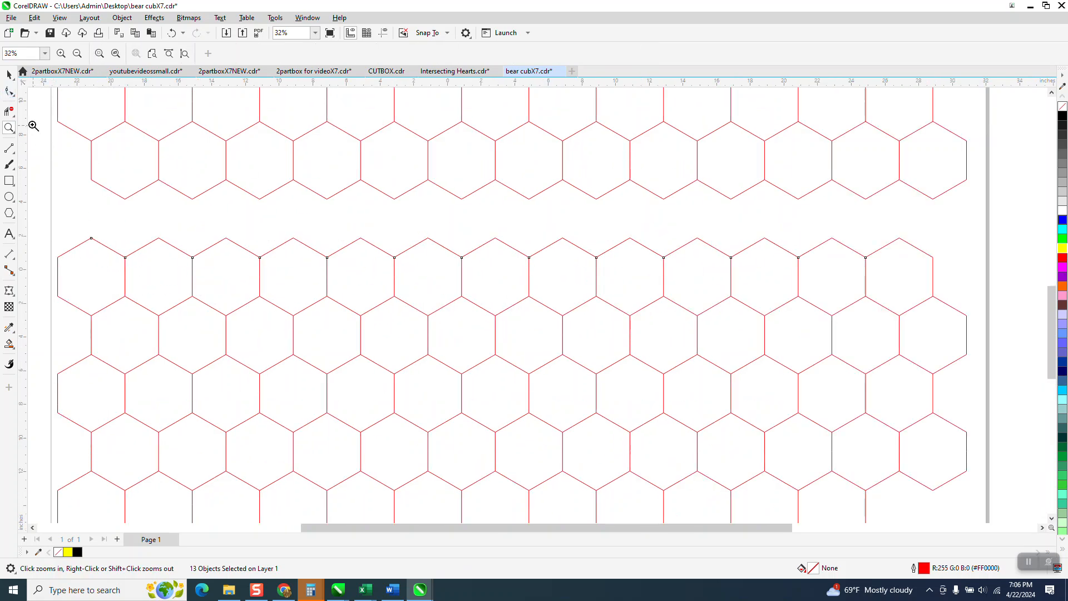
left_click(9, 92)
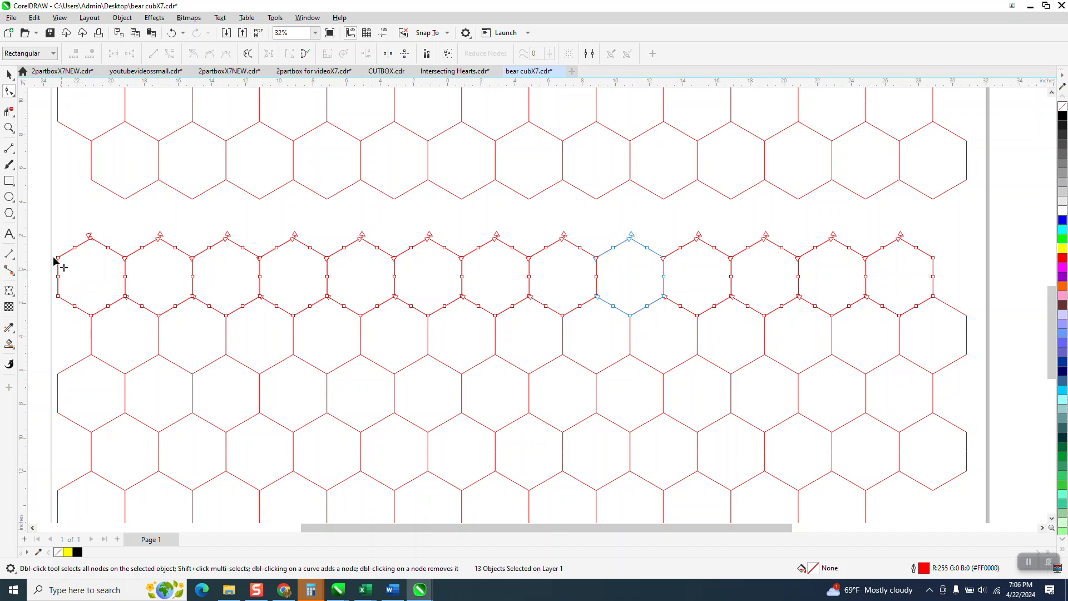
left_click_drag(53, 257, 590, 274)
left_click_drag(751, 284, 949, 274)
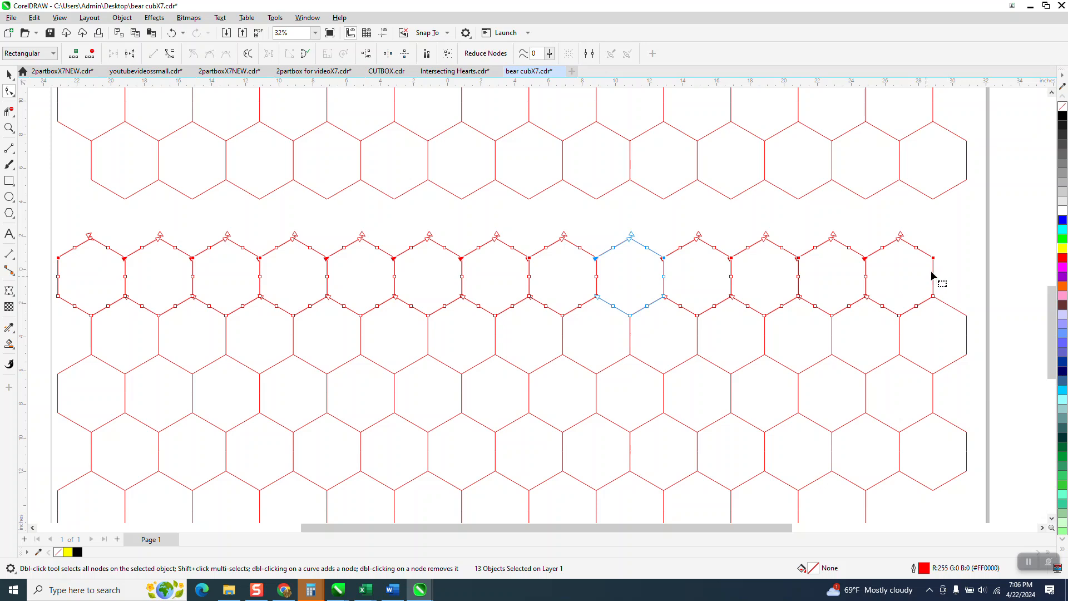
right_click(934, 263)
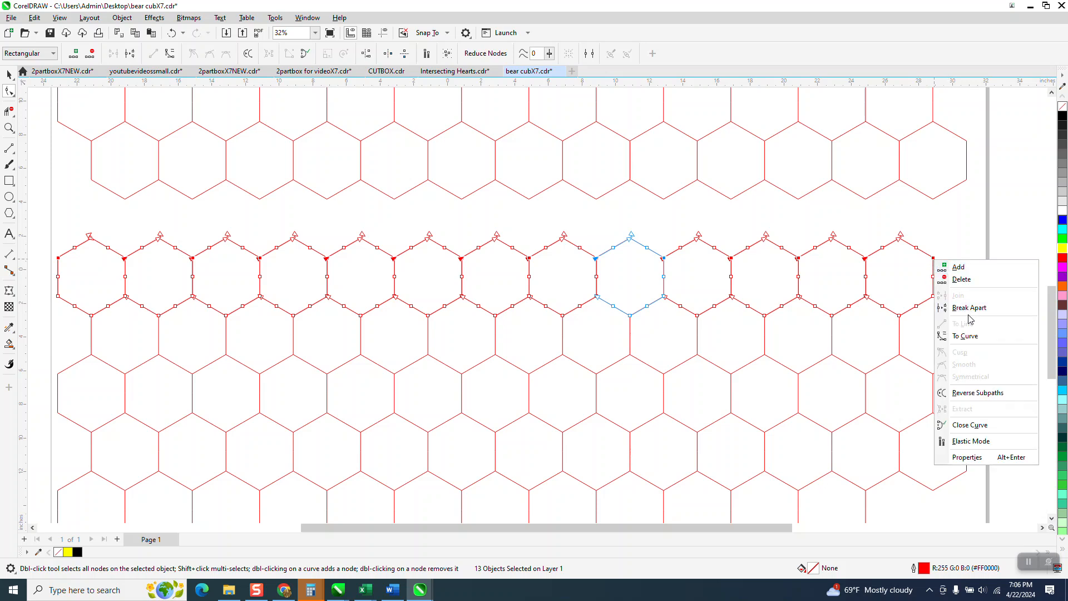
left_click(953, 308)
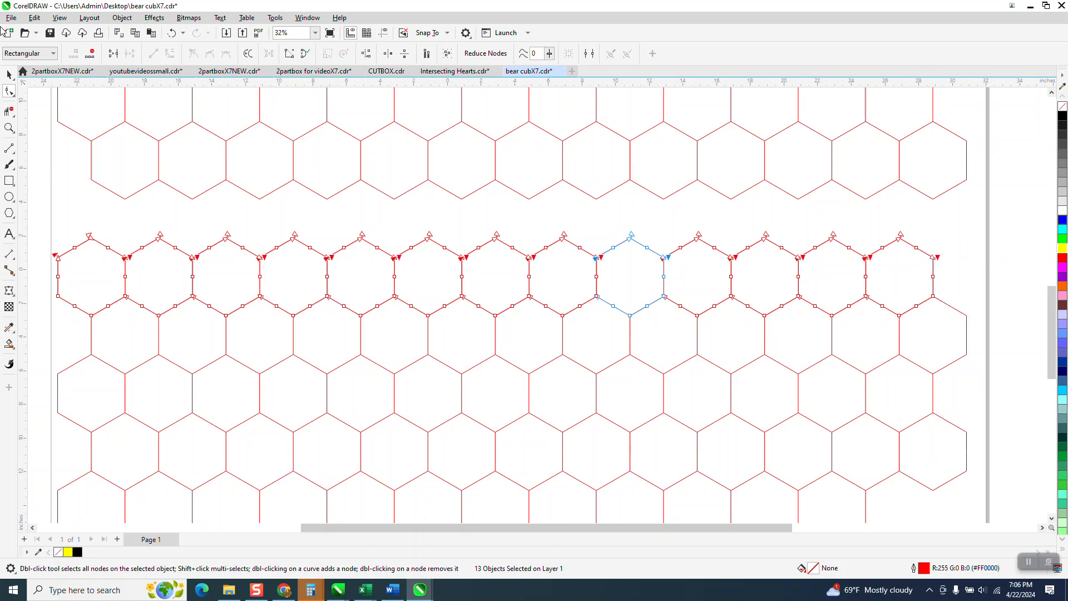
Delete the shared upper edges along the copy's first row with Virtual Segment Delete, keeping the first hexagon's outer upper-left edge.
left_click(9, 111)
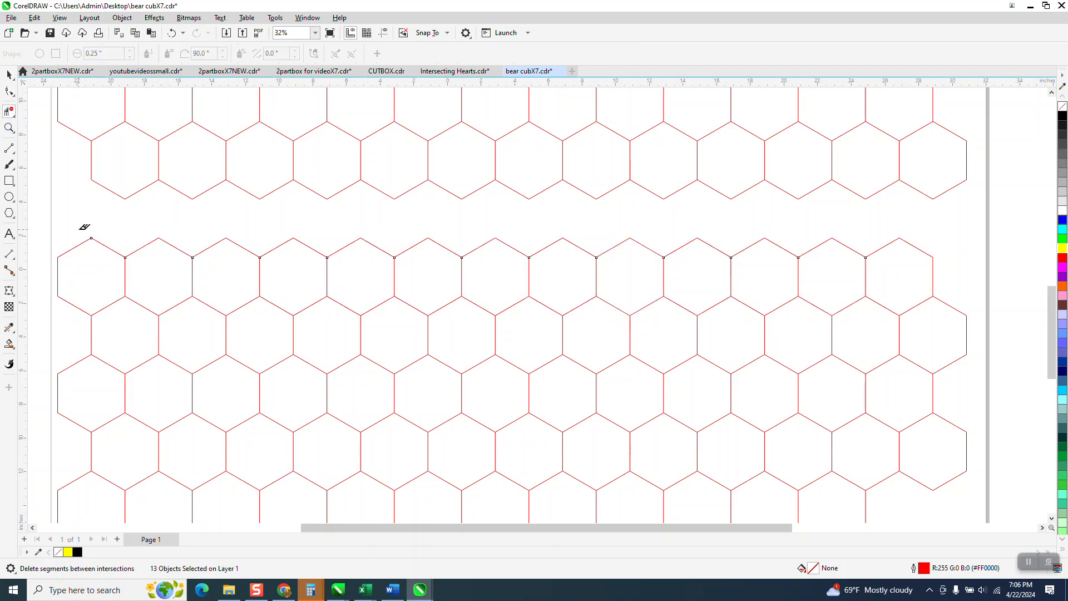
left_click(111, 248)
left_click(144, 246)
left_click(237, 245)
left_click_drag(296, 248, 317, 250)
left_click(341, 249)
left_click(374, 246)
left_click_drag(419, 238, 442, 248)
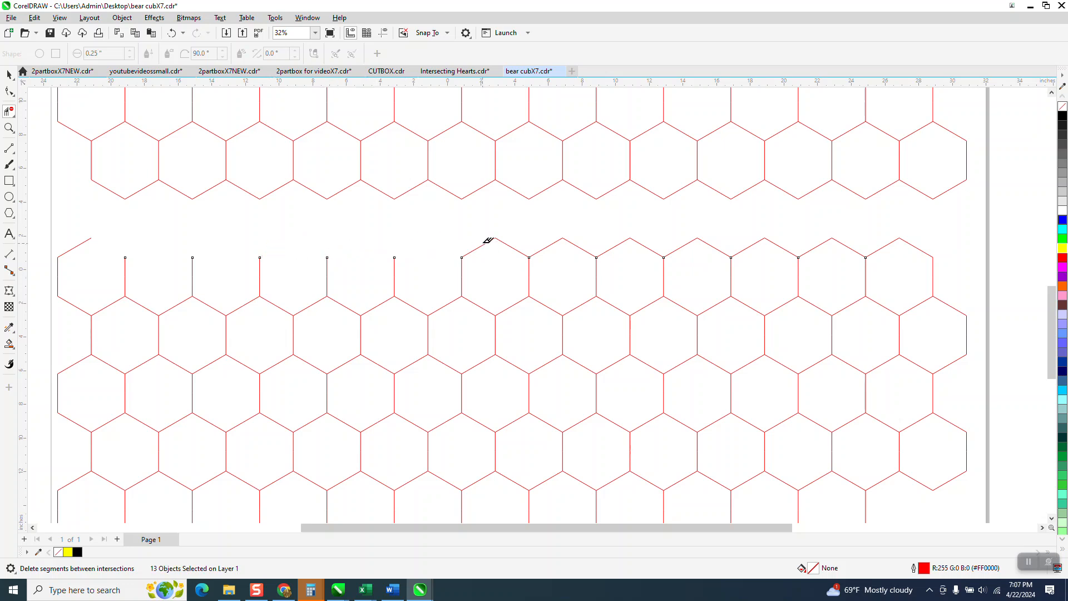
left_click(515, 248)
left_click(589, 251)
left_click_drag(619, 236, 935, 259)
Undo the last segment deletion and delete only the two upper edges of the row's last hexagon.
left_click(170, 32)
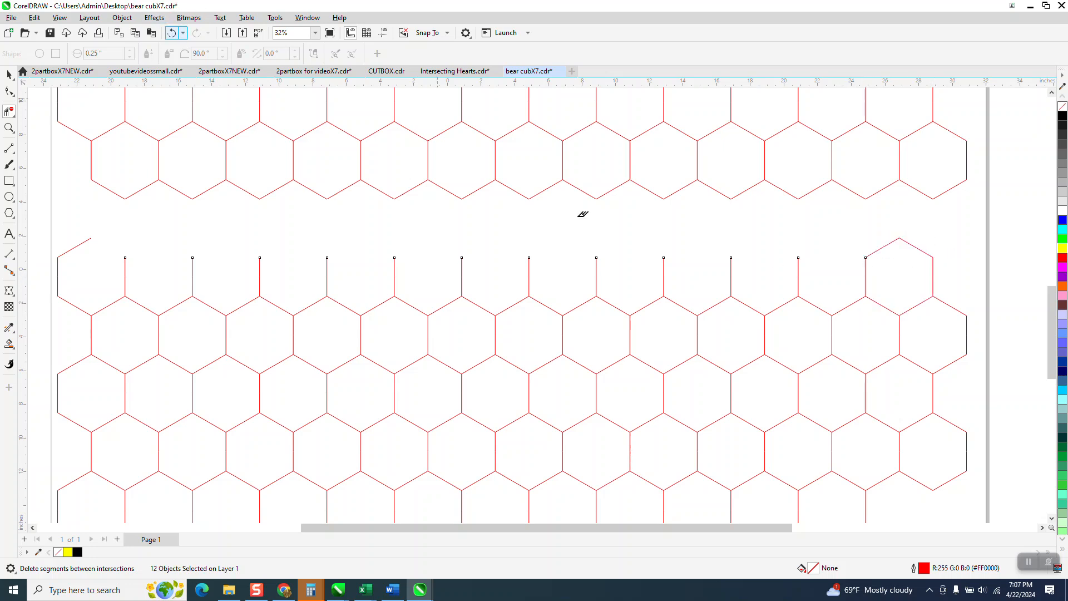
left_click(889, 239)
left_click(912, 240)
Select all rows of the copied block and nudge them up 3.46 inches against the block above.
scroll(658, 244, "down", 2)
left_click(9, 74)
scroll(181, 215, "down", 1)
left_click_drag(178, 213, 817, 538)
key("Up")
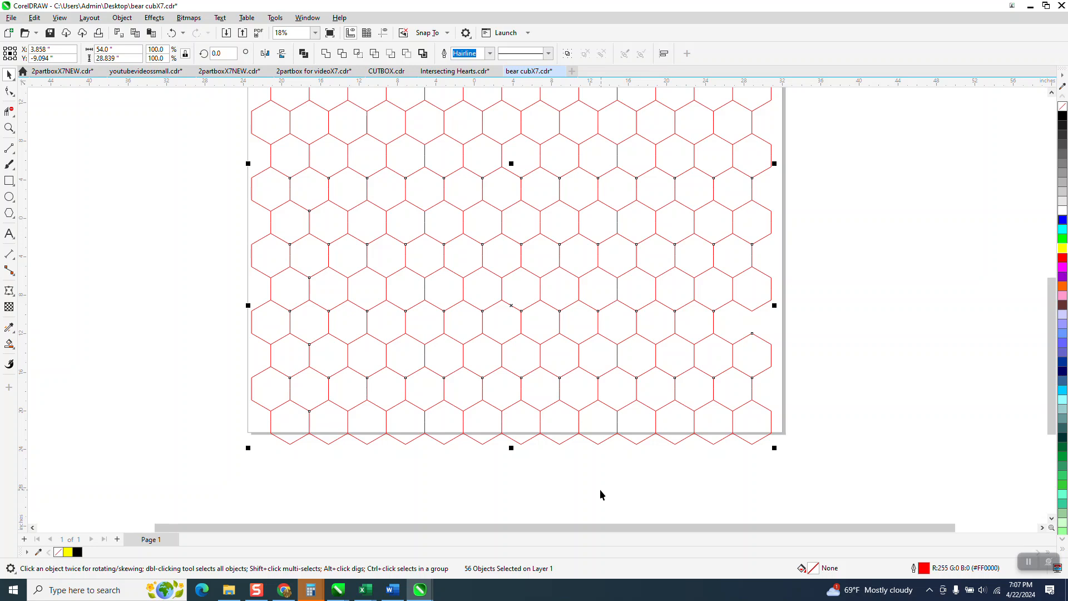
Delete the bottom row of hexagons that overhangs the lower page edge.
scroll(600, 493, "down", 1)
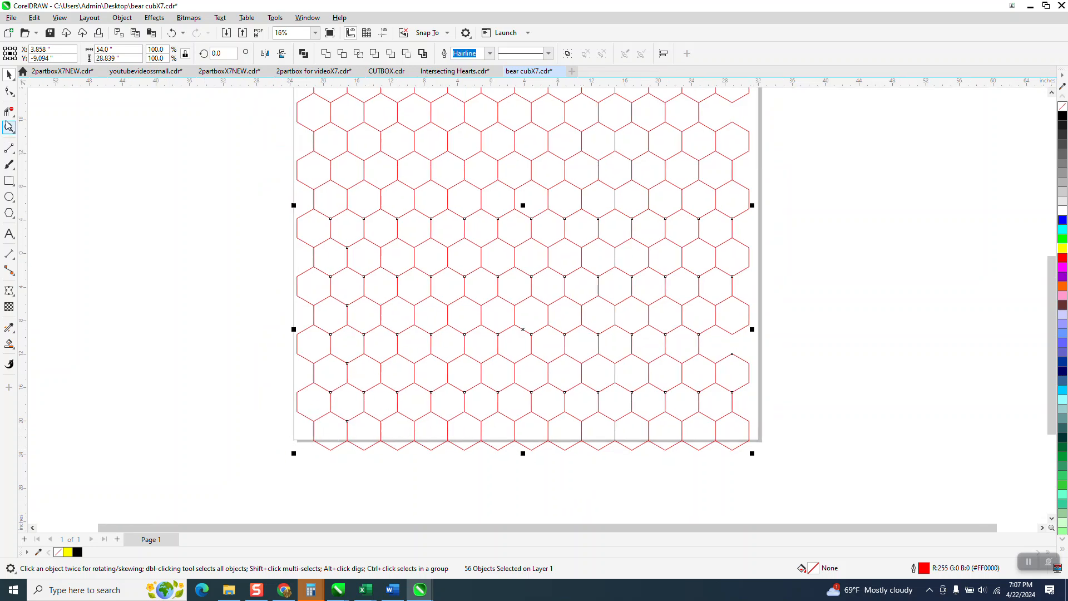
left_click(9, 75)
left_click(262, 437)
left_click(348, 442)
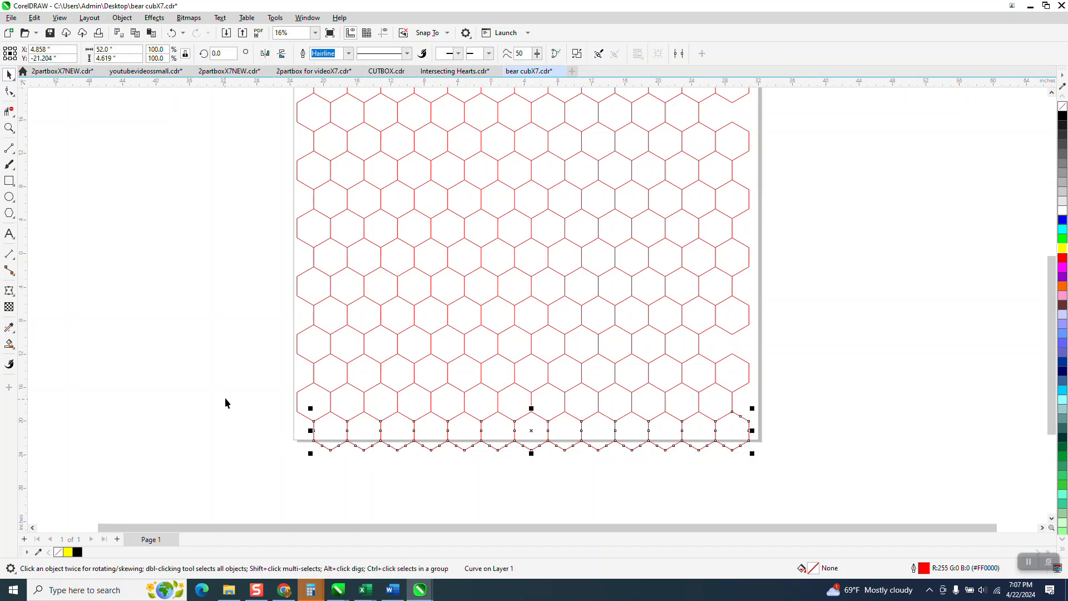
key("Delete")
Select all the hexagon rows on the page, excluding the spare rows above it, and group them.
scroll(276, 448, "down", 1)
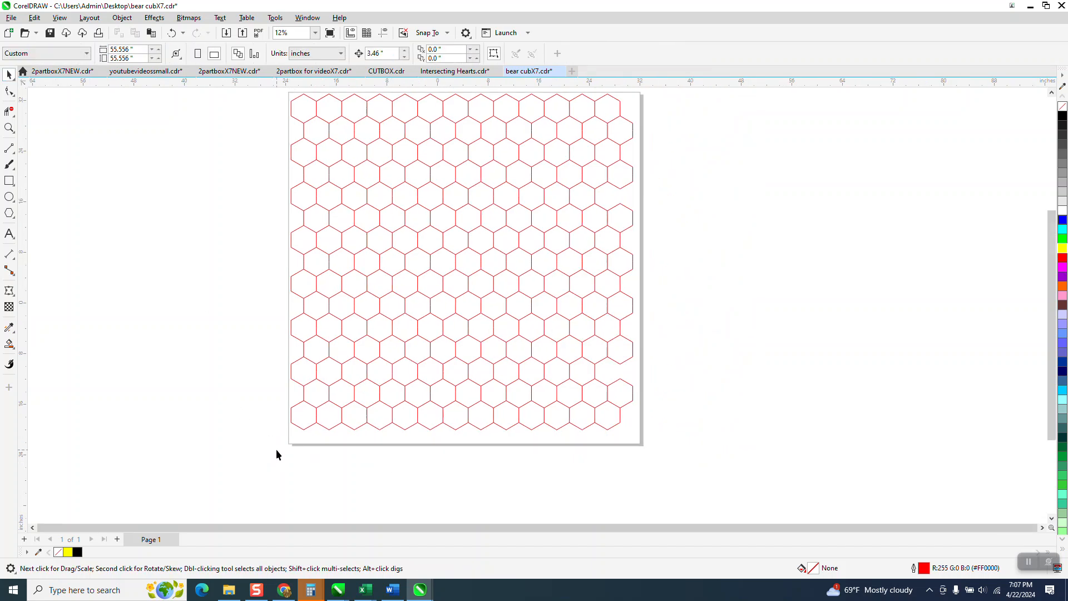
scroll(270, 416, "down", 2)
left_click_drag(280, 223, 628, 494)
key("ctrl+g")
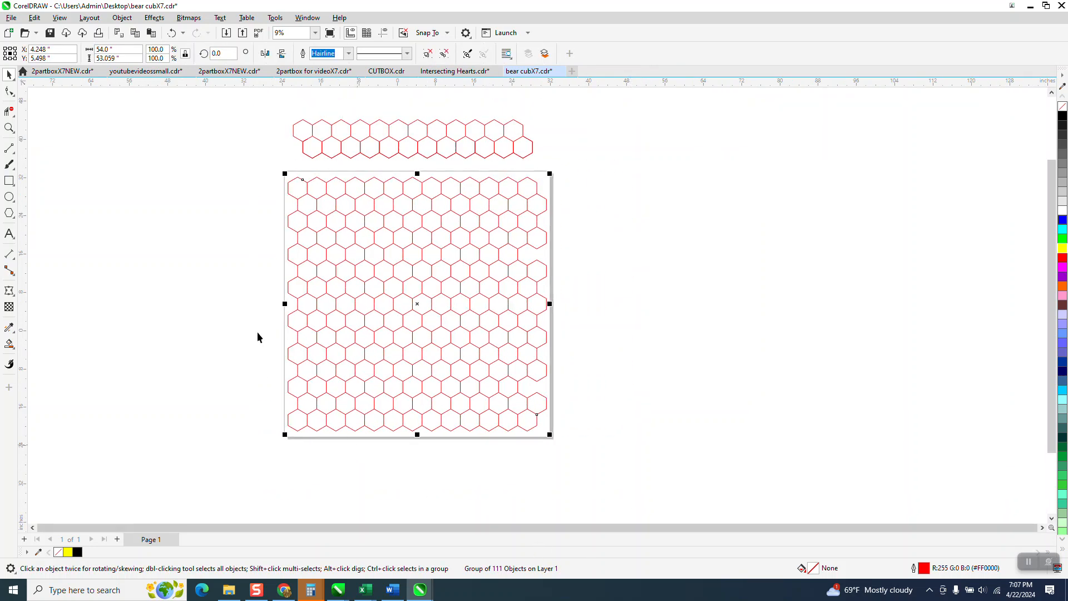
left_click(9, 126)
left_click_drag(262, 177, 523, 345)
left_click(9, 74)
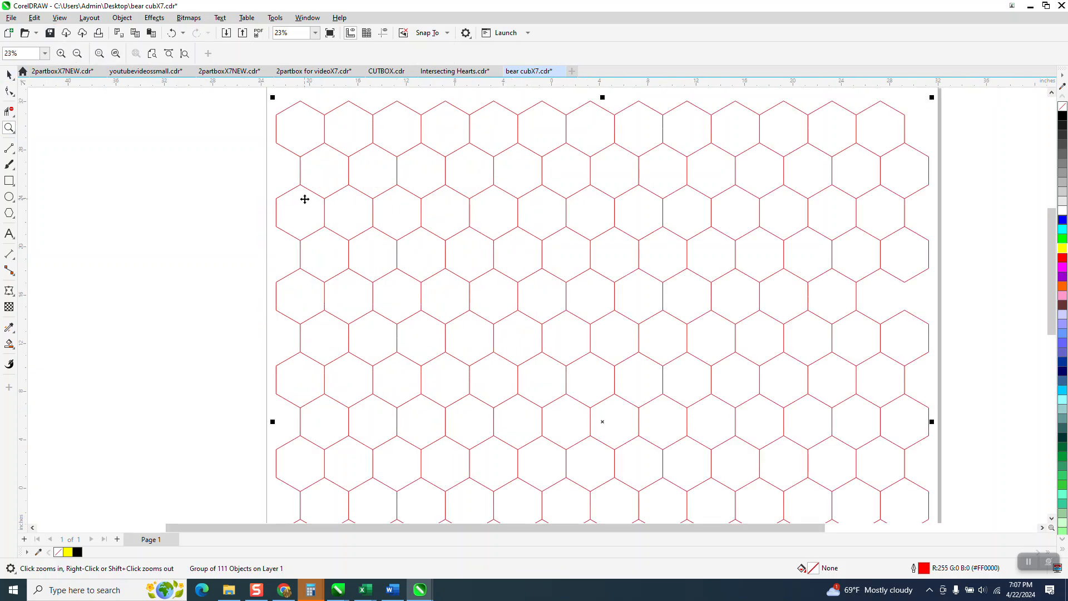
scroll(305, 162, "down", 2)
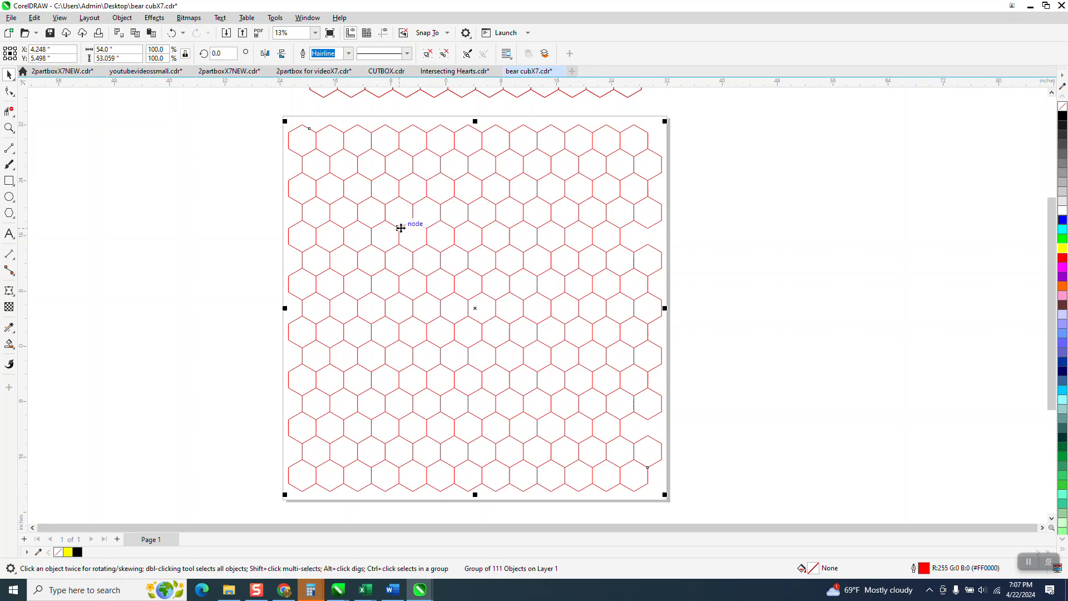
scroll(397, 228, "down", 1)
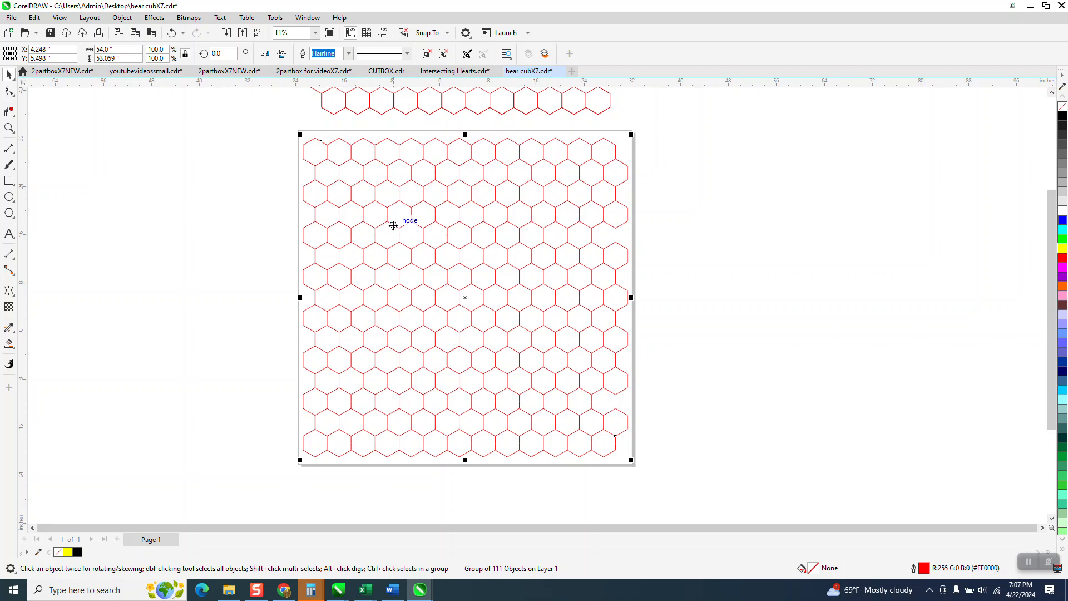